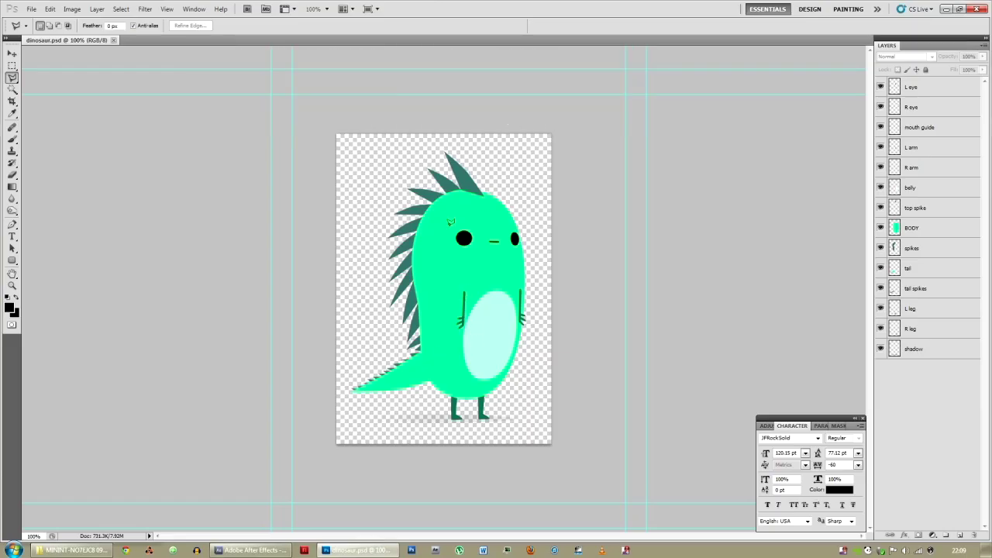
- Create a new 1500 x 1500 pixel RGB document at 72 pixels/inch with a white background
{"action": "left_click", "coordinate": [31, 9]}
{"action": "left_click", "coordinate": [38, 22]}
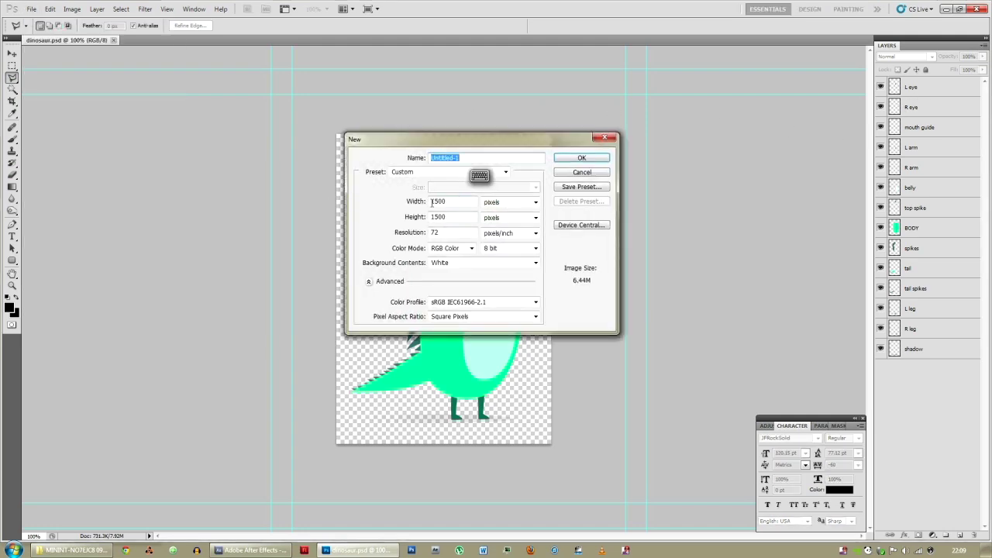
{"action": "key", "text": "Return"}
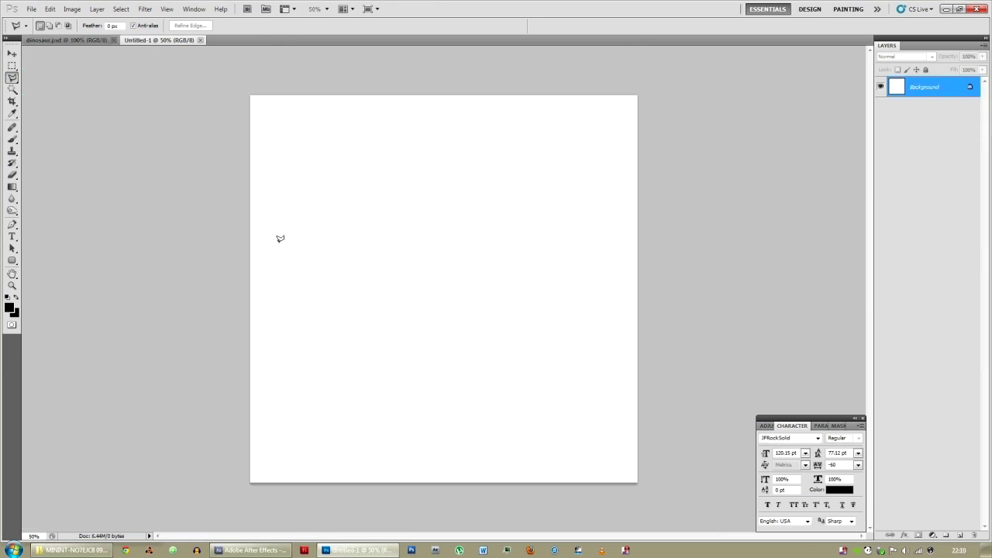
- Add an empty layer and delete the Background layer
{"action": "left_click", "coordinate": [960, 537]}
{"action": "left_click", "coordinate": [939, 109]}
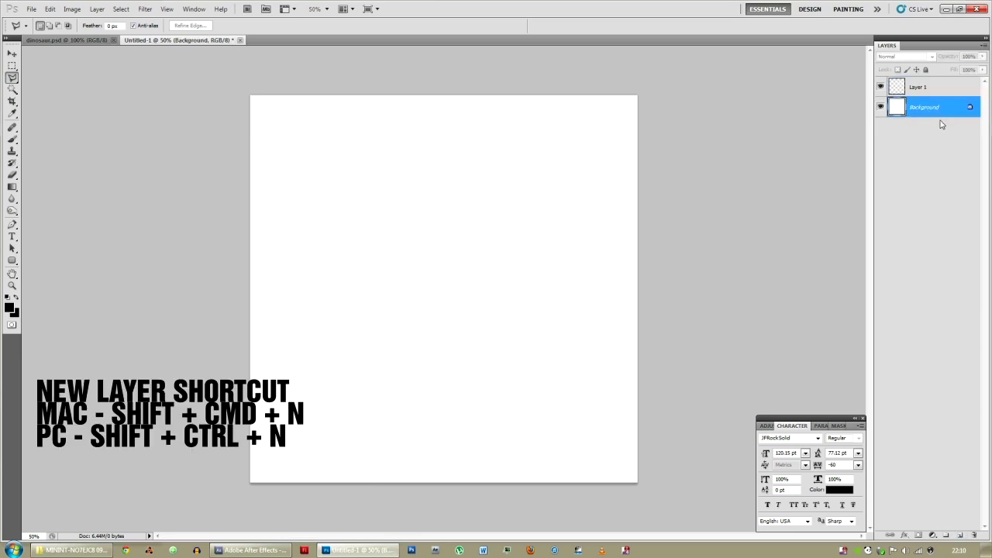
{"action": "key", "text": "Delete"}
- Brush a filled pinkish-red oval near the middle of the canvas and name its layer "body"
{"action": "key", "text": "b"}
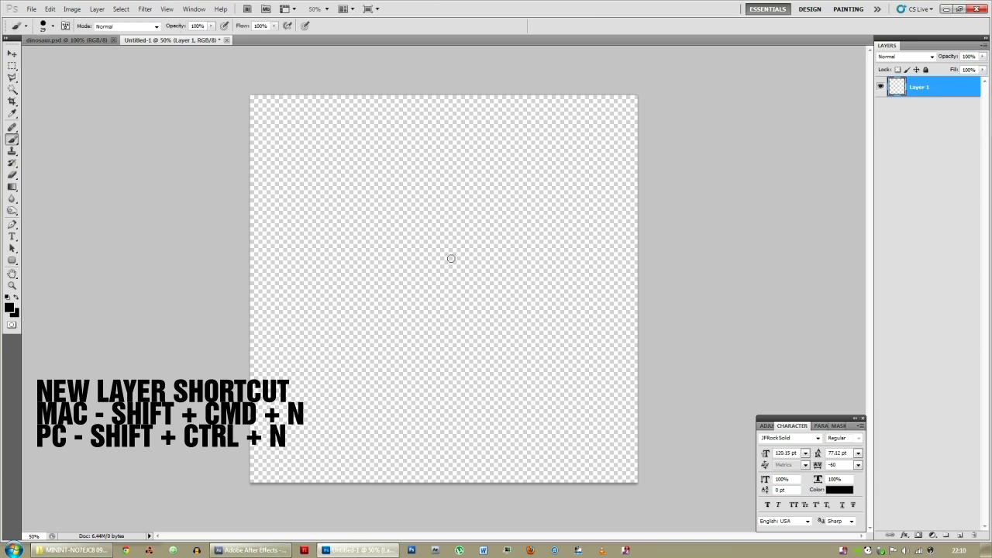
{"action": "left_click", "coordinate": [10, 309]}
{"action": "left_click", "coordinate": [161, 69]}
{"action": "key", "text": "Return"}
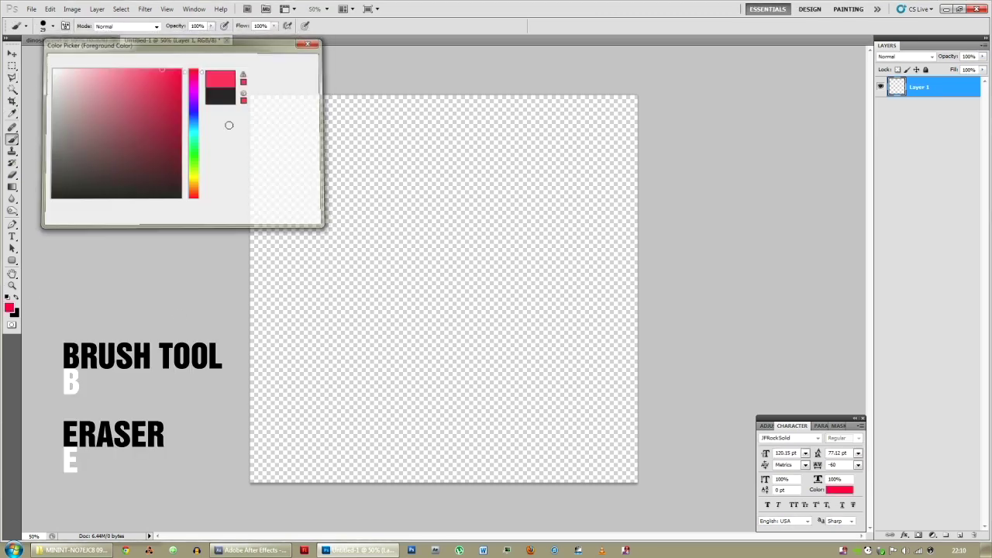
{"action": "mouse_move", "coordinate": [423, 336]}
{"action": "left_mouse_down"}
{"action": "mouse_move", "coordinate": [481, 340]}
{"action": "mouse_move", "coordinate": [502, 196]}
{"action": "mouse_move", "coordinate": [401, 200]}
{"action": "mouse_move", "coordinate": [395, 291]}
{"action": "mouse_move", "coordinate": [424, 341]}
{"action": "mouse_move", "coordinate": [462, 350]}
{"action": "mouse_move", "coordinate": [496, 279]}
{"action": "mouse_move", "coordinate": [465, 309]}
{"action": "mouse_move", "coordinate": [474, 259]}
{"action": "mouse_move", "coordinate": [412, 197]}
{"action": "mouse_move", "coordinate": [404, 262]}
{"action": "mouse_move", "coordinate": [399, 239]}
{"action": "mouse_move", "coordinate": [403, 219]}
{"action": "mouse_move", "coordinate": [409, 302]}
{"action": "mouse_move", "coordinate": [419, 328]}
{"action": "mouse_move", "coordinate": [409, 280]}
{"action": "mouse_move", "coordinate": [463, 351]}
{"action": "mouse_move", "coordinate": [424, 338]}
{"action": "mouse_move", "coordinate": [479, 339]}
{"action": "mouse_move", "coordinate": [506, 234]}
{"action": "left_mouse_up"}
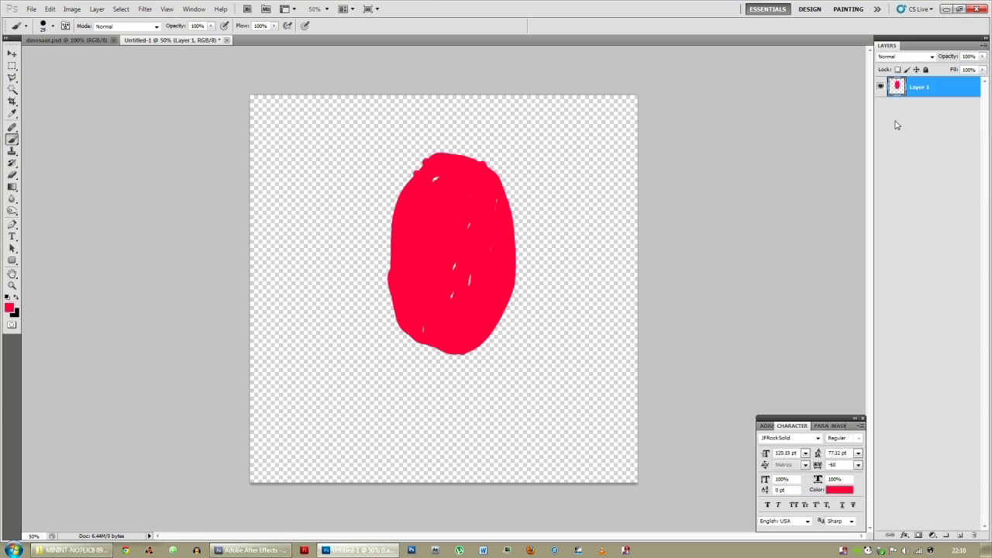
{"action": "double_click", "coordinate": [919, 87]}
{"action": "type", "text": "body"}
{"action": "key", "text": "Return"}
- Paint a black oval eye on the left side of the face on a new layer named "L eye"
{"action": "left_click", "coordinate": [960, 536]}
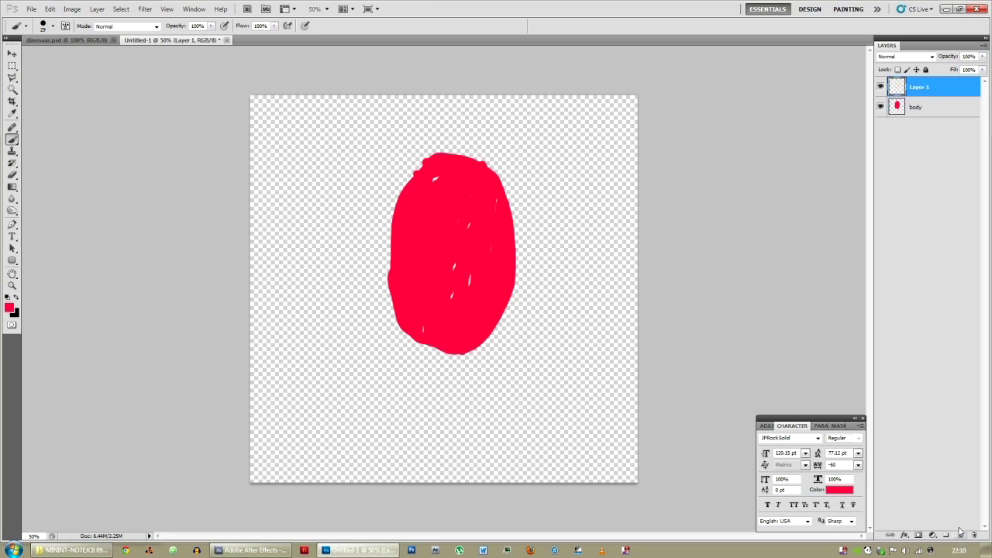
{"action": "left_click", "coordinate": [9, 310]}
{"action": "left_click_drag", "start_coordinate": [81, 182], "coordinate": [1, 286]}
{"action": "key", "text": "Return"}
{"action": "left_click_drag", "start_coordinate": [446, 210], "coordinate": [448, 219]}
{"action": "double_click", "coordinate": [917, 88]}
{"action": "type", "text": "L"}
{"action": "key", "text": "Return"}
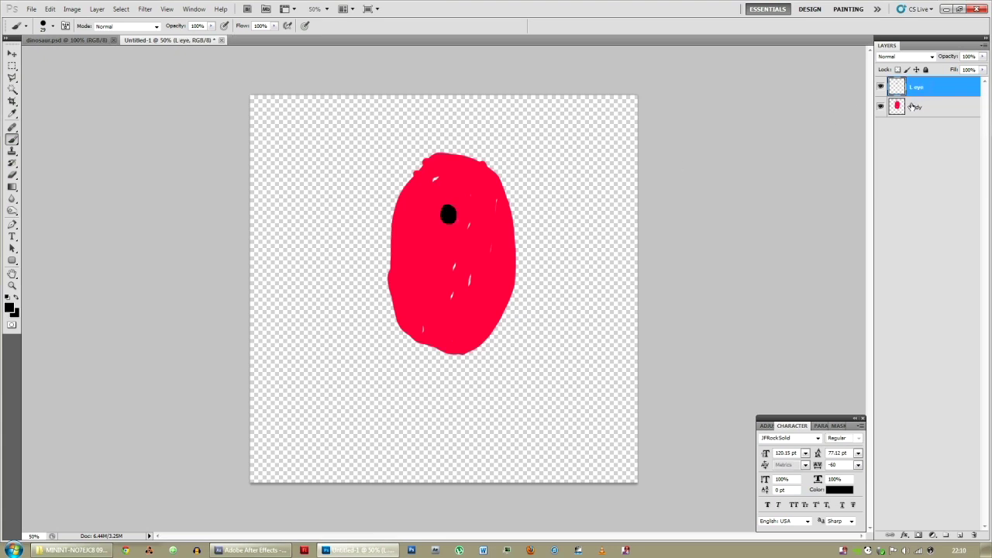
- Paint a second, narrower black eye near the body's right edge on a new layer named "R eye"
{"action": "left_click", "coordinate": [959, 535]}
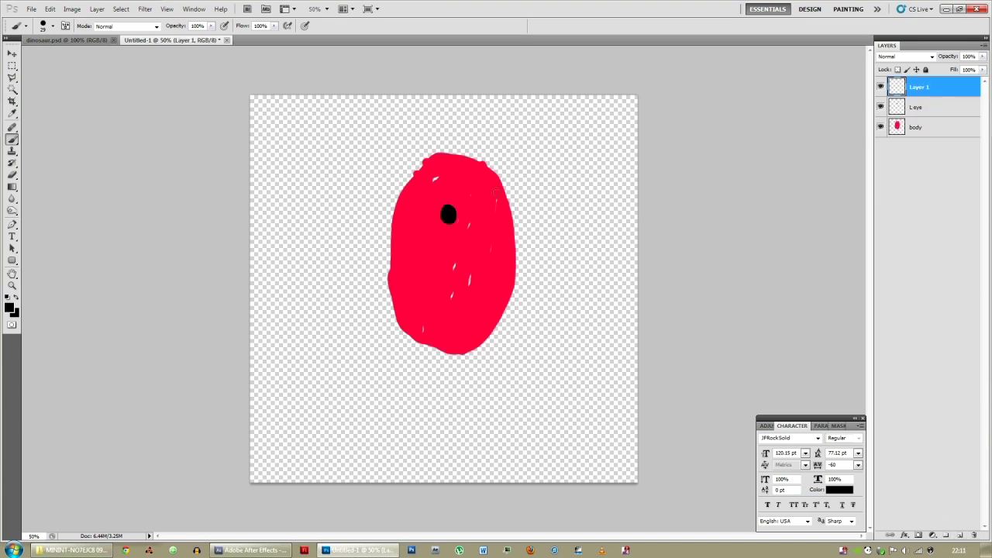
{"action": "mouse_move", "coordinate": [493, 208]}
{"action": "left_mouse_down"}
{"action": "mouse_move", "coordinate": [497, 220]}
{"action": "mouse_move", "coordinate": [496, 211]}
{"action": "left_mouse_up"}
{"action": "double_click", "coordinate": [918, 89]}
{"action": "type", "text": "R eye"}
{"action": "key", "text": "Return"}
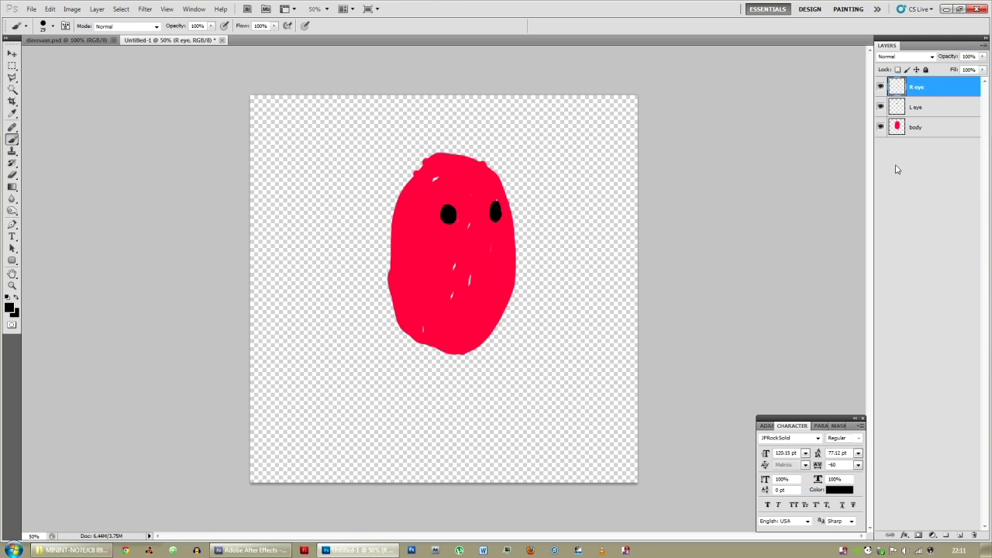
- Draw a short black mouth line between and slightly below the eyes with a 6 px brush on a new layer named "mouth guide"
{"action": "left_click", "coordinate": [960, 536]}
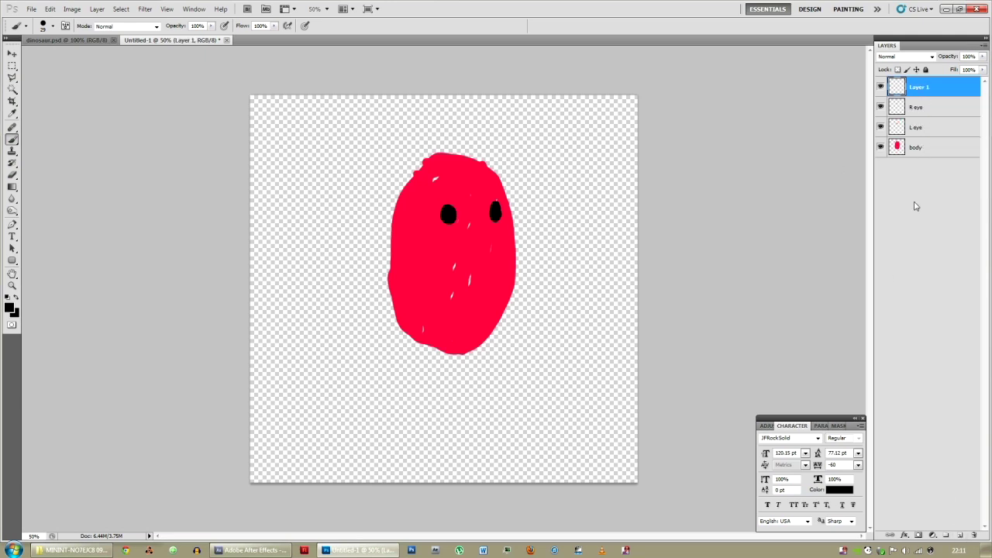
{"action": "right_click", "coordinate": [473, 242]}
{"action": "left_click_drag", "start_coordinate": [500, 264], "coordinate": [490, 266]}
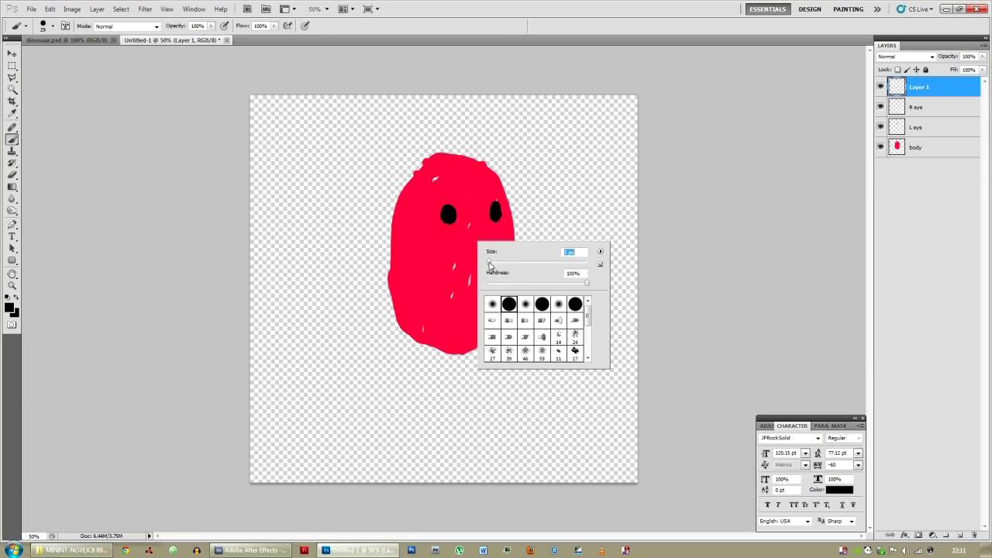
{"action": "key", "text": "Return"}
{"action": "left_click_drag", "start_coordinate": [471, 214], "coordinate": [479, 215]}
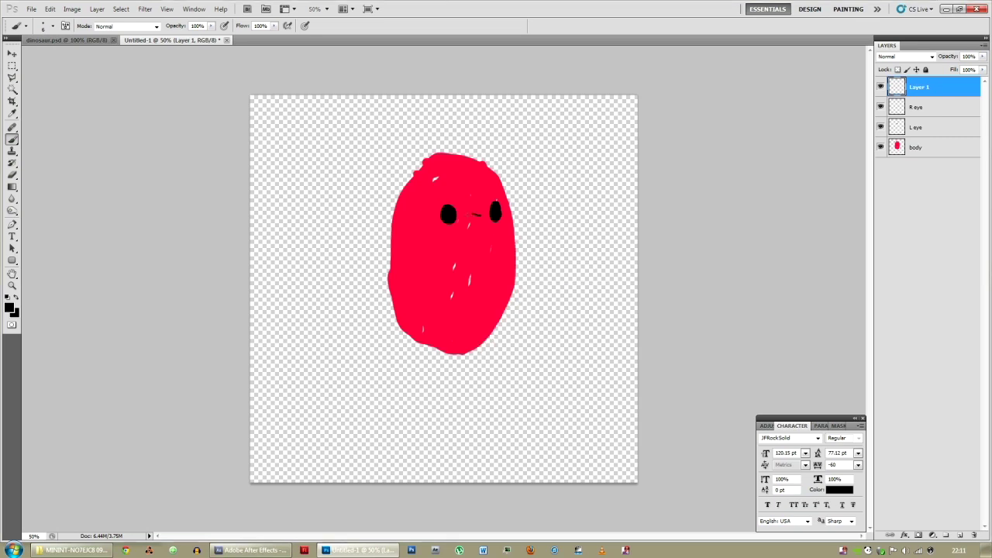
{"action": "key", "text": "ctrl+z"}
{"action": "left_click_drag", "start_coordinate": [469, 223], "coordinate": [479, 221]}
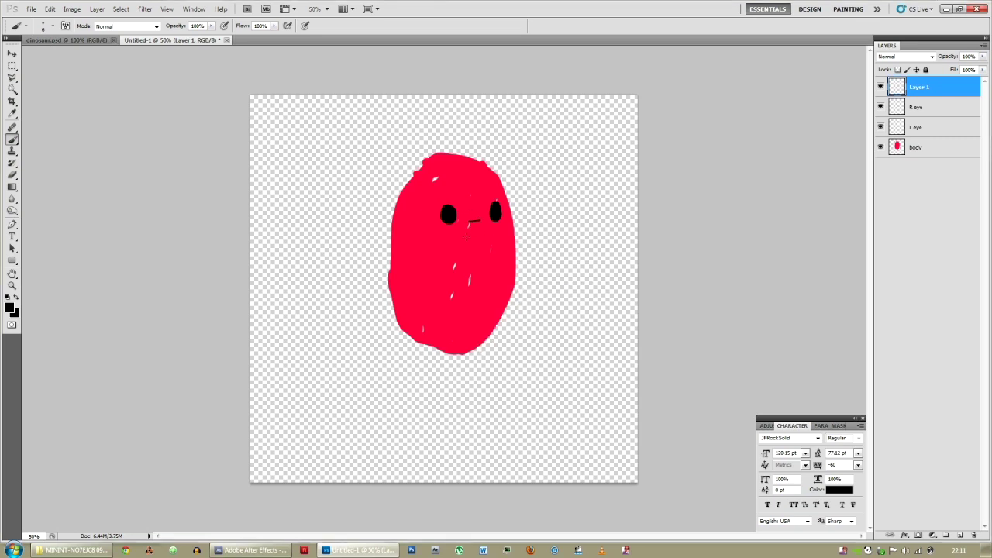
{"action": "double_click", "coordinate": [921, 89]}
{"action": "type", "text": "mouth guide"}
{"action": "key", "text": "Return"}
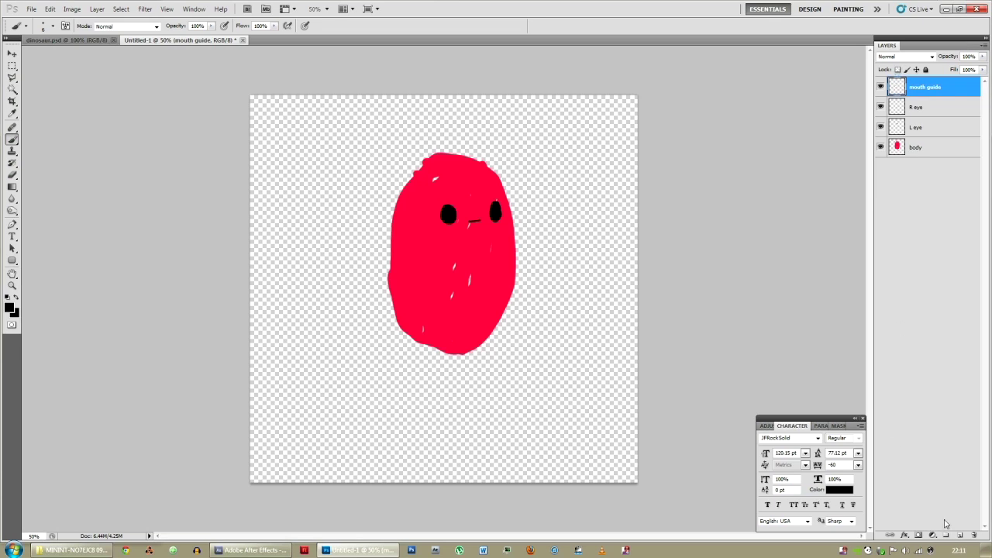
- Add a layer named "L arm" and draw a thin black arm with claws on the body's left half
{"action": "left_click", "coordinate": [960, 537]}
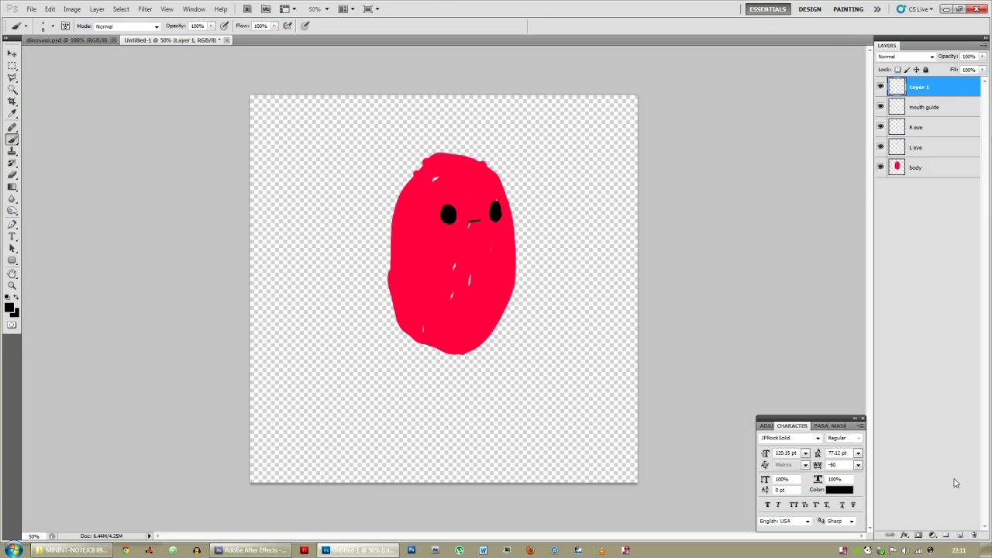
{"action": "double_click", "coordinate": [918, 88]}
{"action": "type", "text": "L arm"}
{"action": "key", "text": "Return"}
- Draw a matching thin black arm with claws on the body's right half on a new layer named "R arm"
{"action": "left_click", "coordinate": [961, 535]}
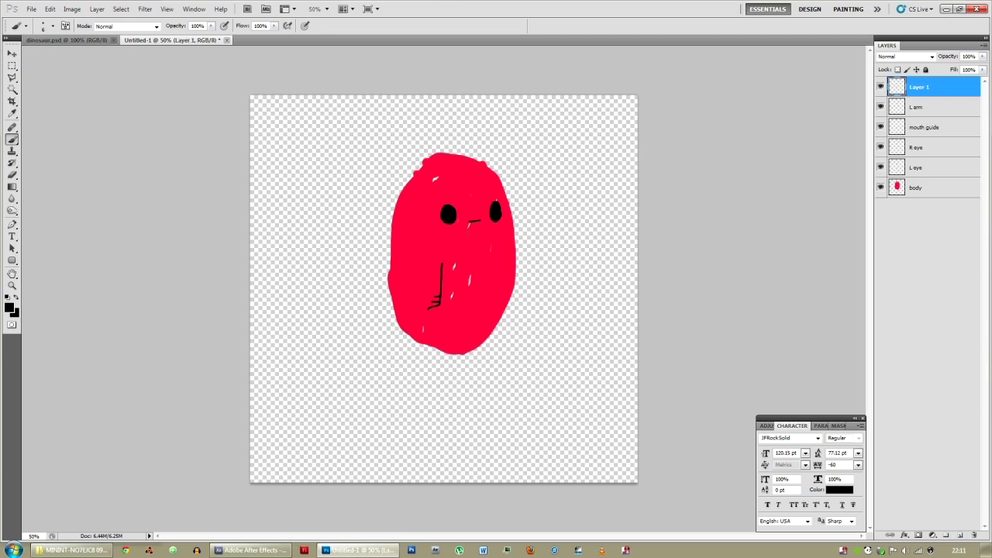
{"action": "left_click_drag", "start_coordinate": [490, 295], "coordinate": [498, 299]}
{"action": "left_click_drag", "start_coordinate": [490, 290], "coordinate": [498, 296]}
{"action": "double_click", "coordinate": [919, 88]}
{"action": "type", "text": "R arm#"}
{"action": "key", "text": "Return"}
{"action": "double_click", "coordinate": [922, 88]}
{"action": "key", "text": "Right"}
{"action": "key", "text": "BackSpace"}
{"action": "key", "text": "Return"}
- Look at the finished character in dinosaur.psd as a reference, then return to the new drawing
{"action": "left_click", "coordinate": [919, 283]}
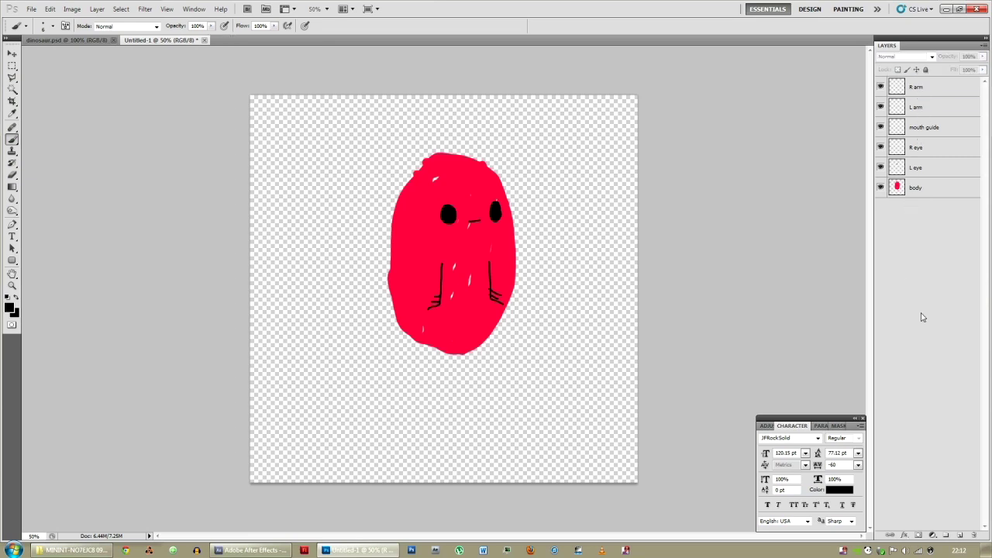
{"action": "left_click", "coordinate": [66, 40]}
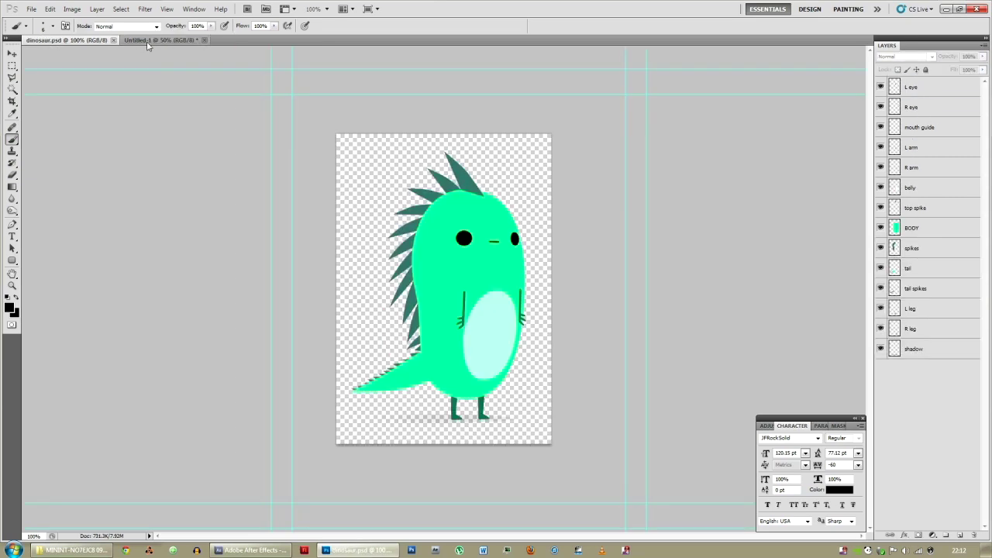
{"action": "left_click", "coordinate": [151, 40]}
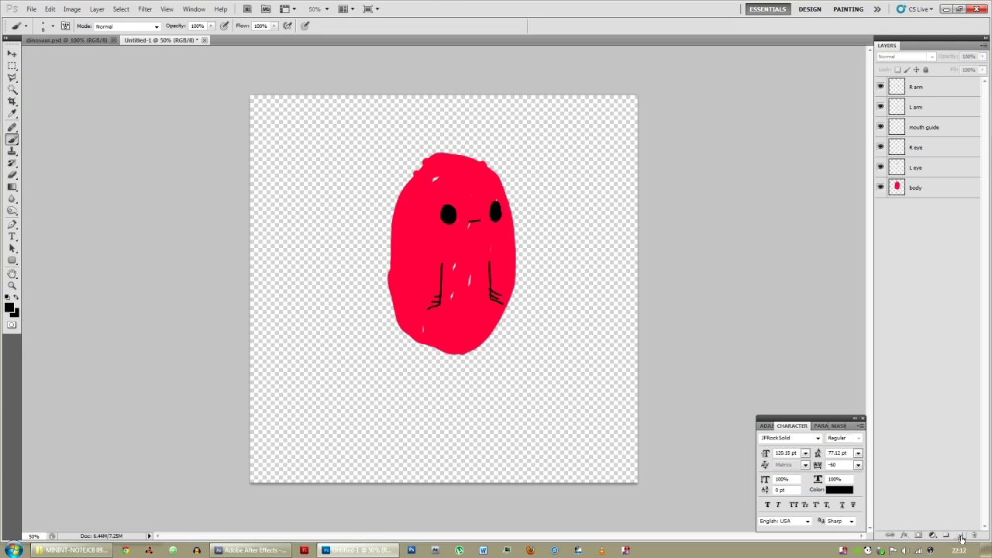
- Draw a thin black leg with a foot on a new layer named "L leg" and move that layer below body
{"action": "left_click", "coordinate": [961, 536]}
{"action": "double_click", "coordinate": [919, 87]}
{"action": "type", "text": "L leg"}
{"action": "key", "text": "Return"}
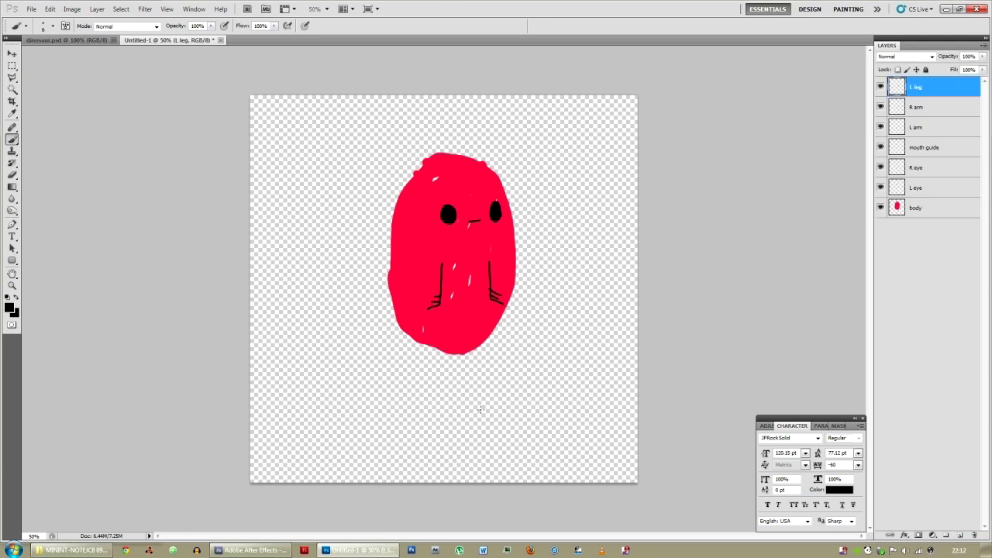
{"action": "left_click_drag", "start_coordinate": [441, 339], "coordinate": [438, 385]}
{"action": "left_click_drag", "start_coordinate": [937, 88], "coordinate": [934, 225]}
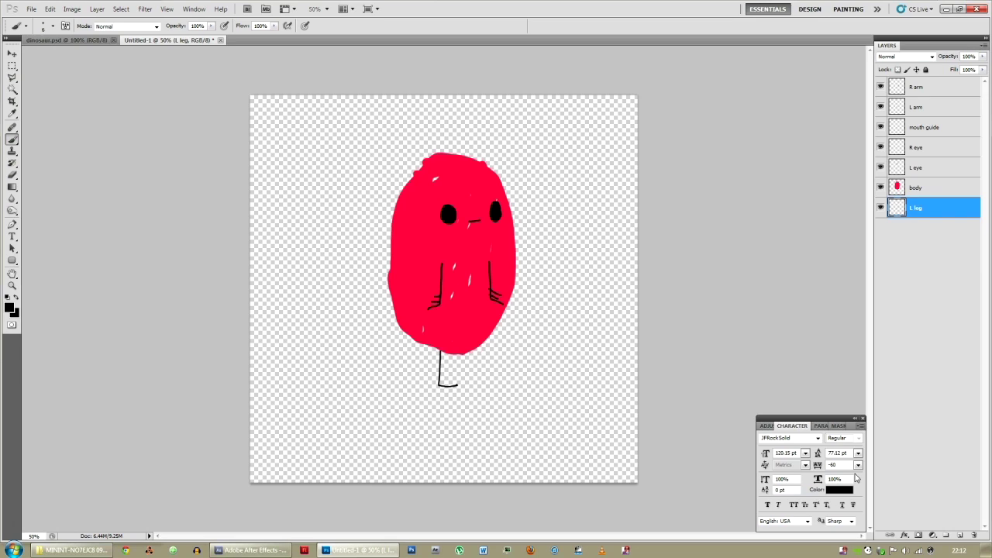
- Make the second leg from a duplicate of L leg shifted about 50 px to the right, naming the layer "R leg"
{"action": "key", "text": "ctrl+j"}
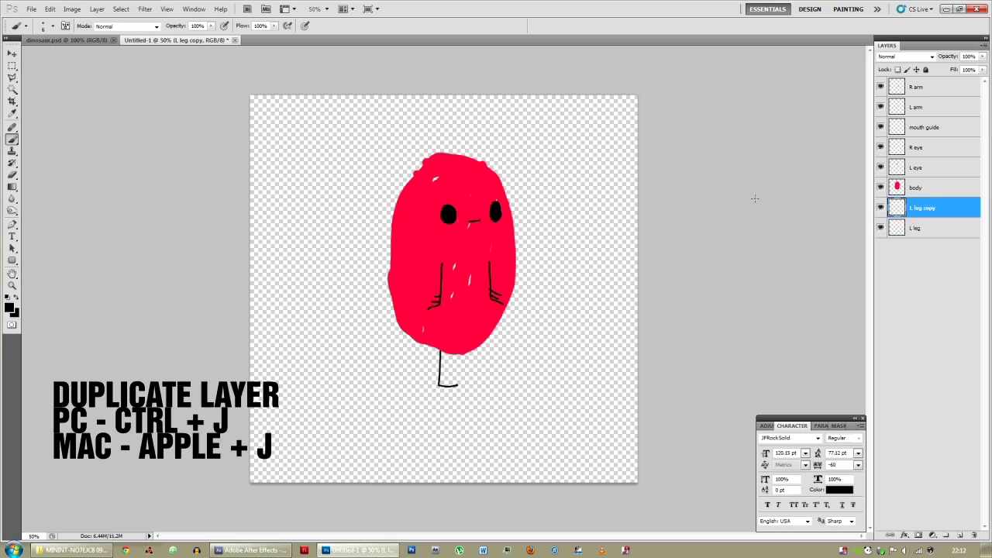
{"action": "key", "text": "v"}
{"action": "key", "text": "shift+Right"}
{"action": "key", "text": "shift+Right"}
{"action": "key", "text": "shift+Right"}
{"action": "key", "text": "shift+Right"}
{"action": "key", "text": "shift+Right"}
{"action": "key", "text": "shift+Right"}
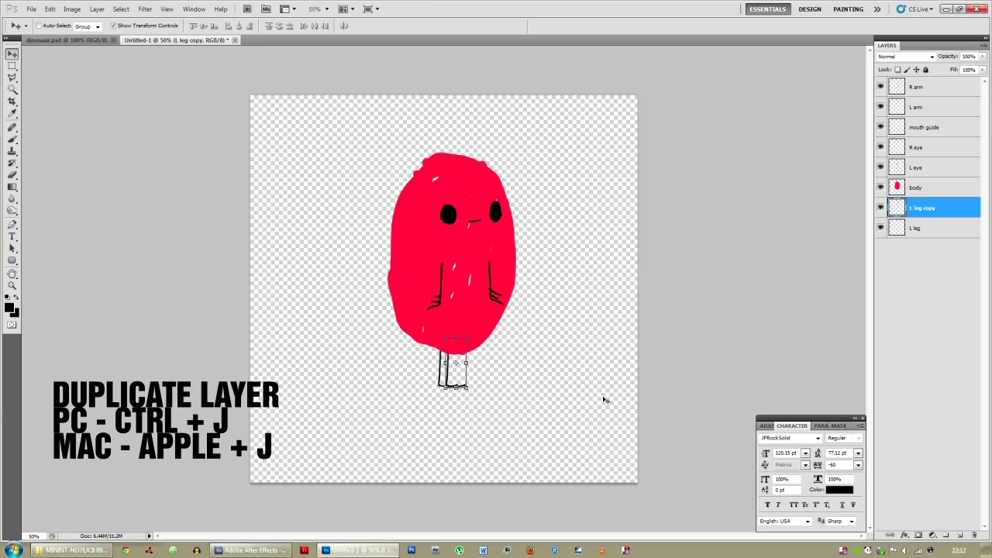
{"action": "key", "text": "shift+Right"}
{"action": "key", "text": "shift+Right"}
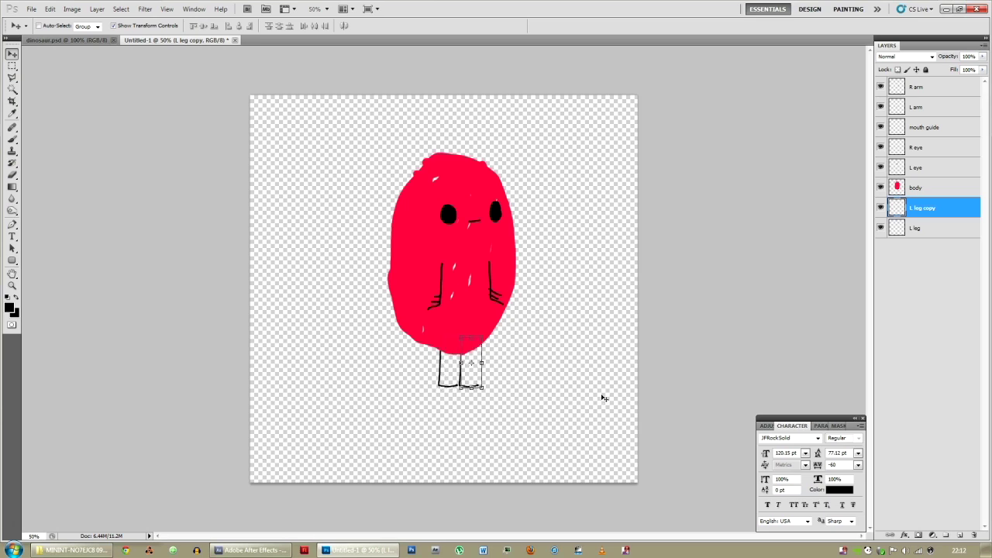
{"action": "double_click", "coordinate": [920, 209]}
{"action": "type", "text": "R leg"}
{"action": "key", "text": "Return"}
- Compare the new drawing with the character in dinosaur.psd by switching between the two documents
{"action": "key", "text": "l"}
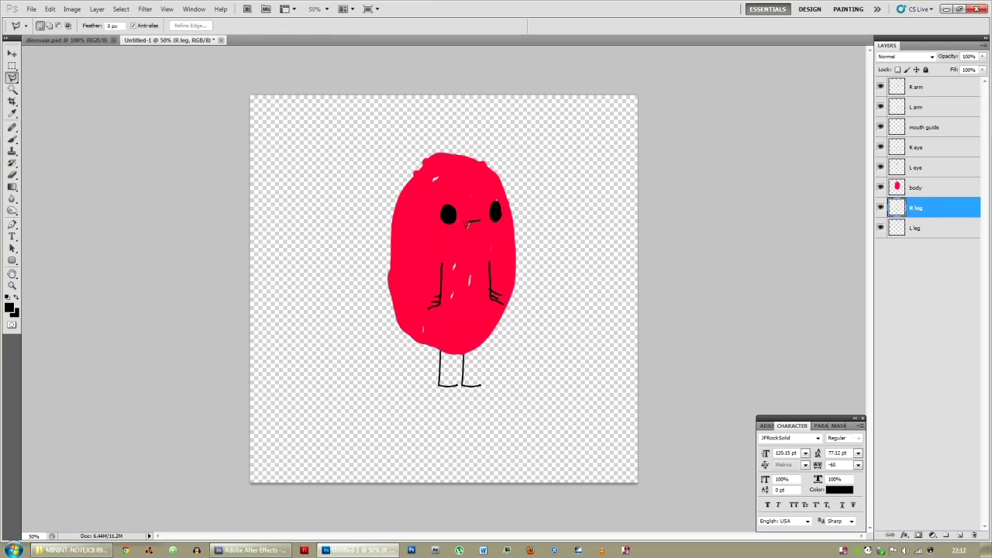
{"action": "left_click", "coordinate": [66, 40]}
{"action": "left_click", "coordinate": [163, 42]}
{"action": "left_click", "coordinate": [84, 40]}
{"action": "left_click", "coordinate": [153, 40]}
{"action": "left_click", "coordinate": [82, 40]}
{"action": "left_click", "coordinate": [148, 41]}
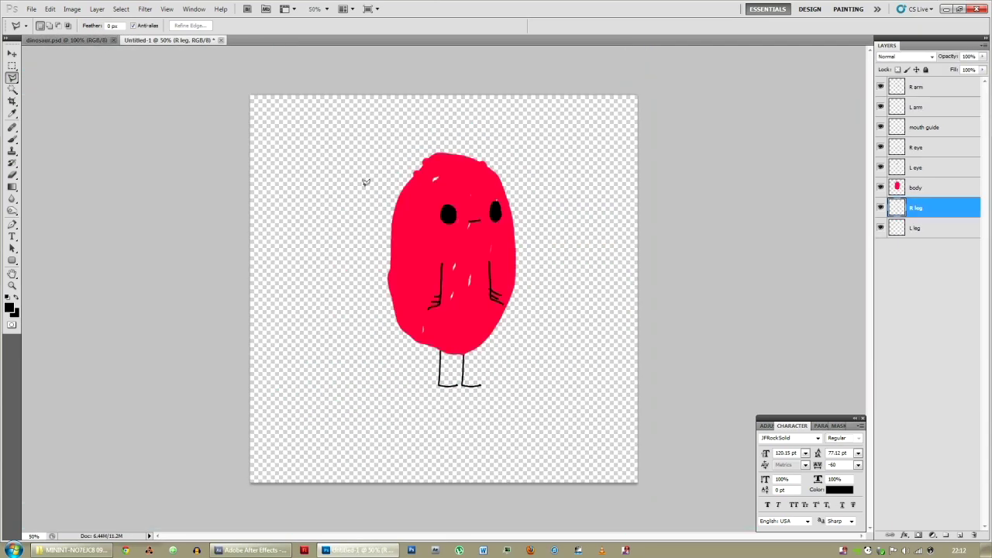
- Paint a pointed tail extending left from the lower body on the body layer, using the sampled body red and a 24 px brush
{"action": "left_click", "coordinate": [925, 189]}
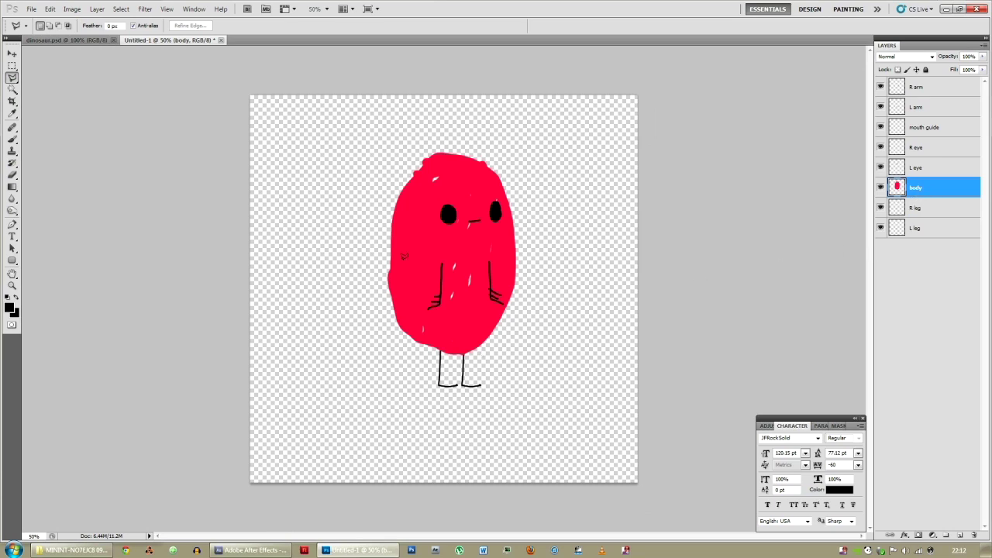
{"action": "key", "text": "e"}
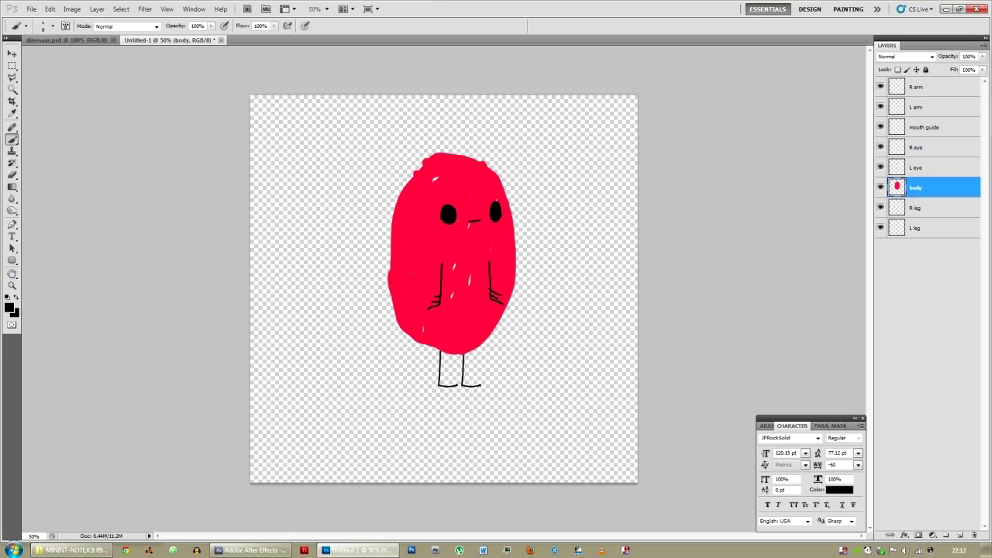
{"action": "left_click", "coordinate": [416, 258], "text": "alt"}
{"action": "right_click", "coordinate": [416, 258]}
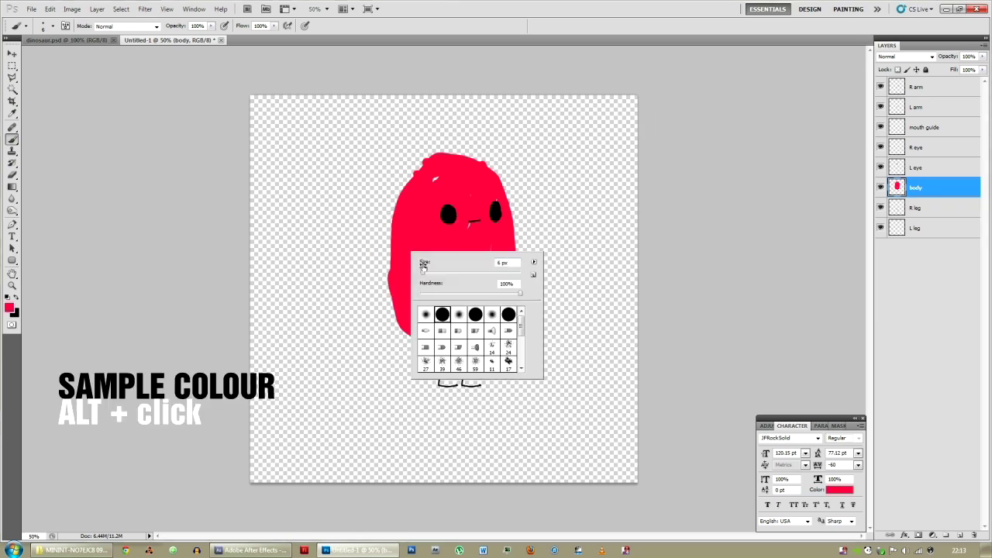
{"action": "mouse_move", "coordinate": [392, 307]}
{"action": "left_mouse_down"}
{"action": "mouse_move", "coordinate": [302, 355]}
{"action": "mouse_move", "coordinate": [405, 345]}
{"action": "mouse_move", "coordinate": [368, 344]}
{"action": "mouse_move", "coordinate": [392, 333]}
{"action": "mouse_move", "coordinate": [327, 349]}
{"action": "mouse_move", "coordinate": [394, 313]}
{"action": "left_mouse_up"}
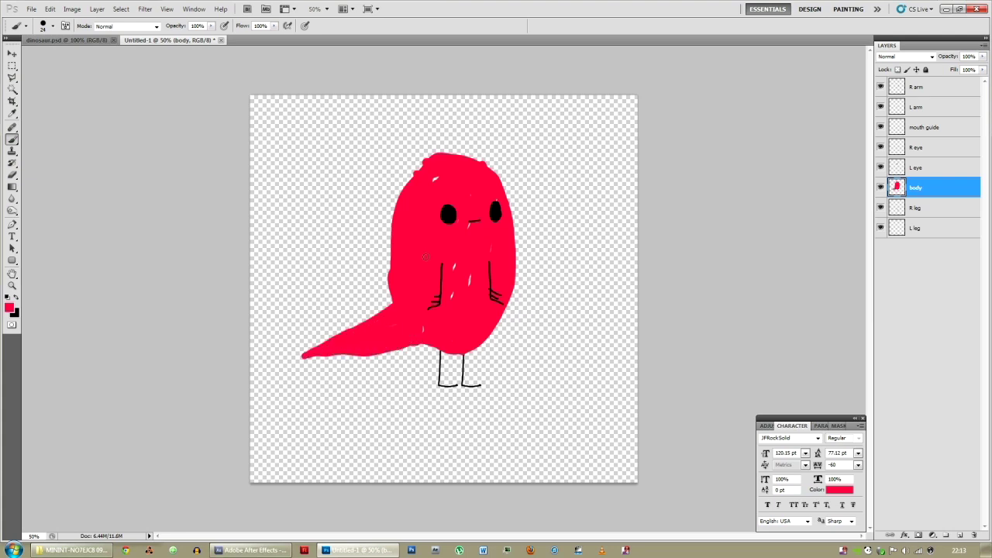
{"action": "key", "text": "l"}
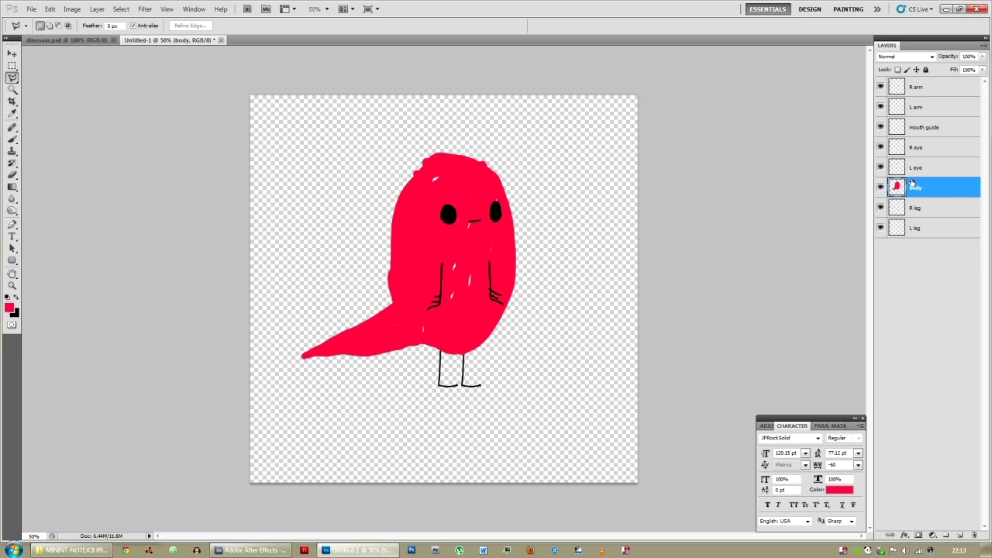
- Add a layer named "spikes" and place it directly below the body layer
{"action": "left_click", "coordinate": [959, 534]}
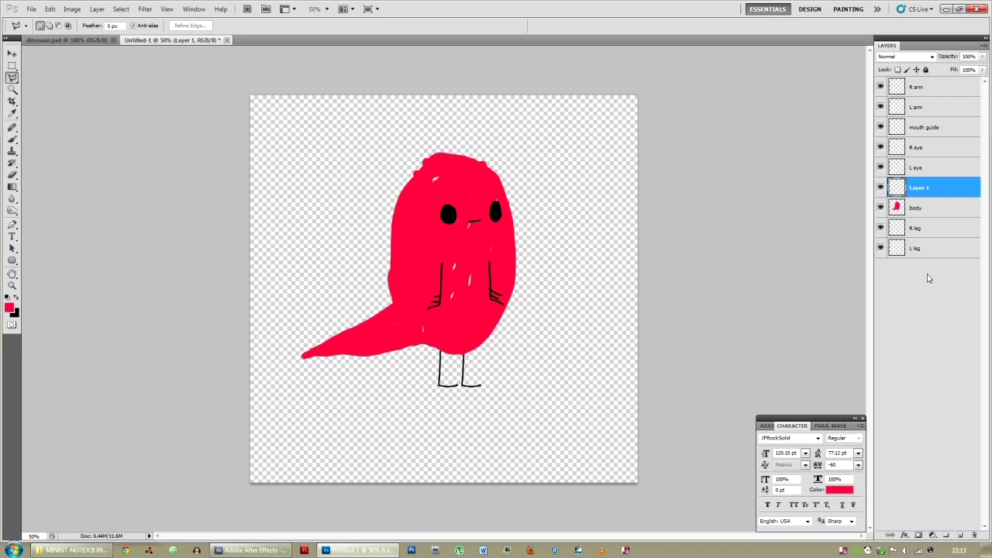
{"action": "double_click", "coordinate": [920, 188]}
{"action": "type", "text": "spikes"}
{"action": "key", "text": "Return"}
{"action": "left_click_drag", "start_coordinate": [941, 193], "coordinate": [937, 217]}
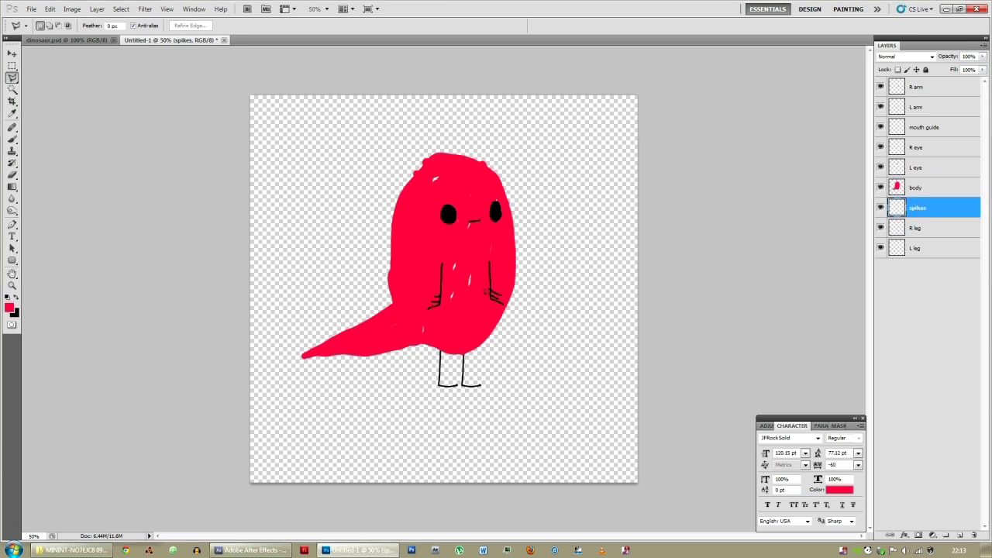
- Brush a dark red zigzag of spikes from the head down the back and along the tail
{"action": "key", "text": "b"}
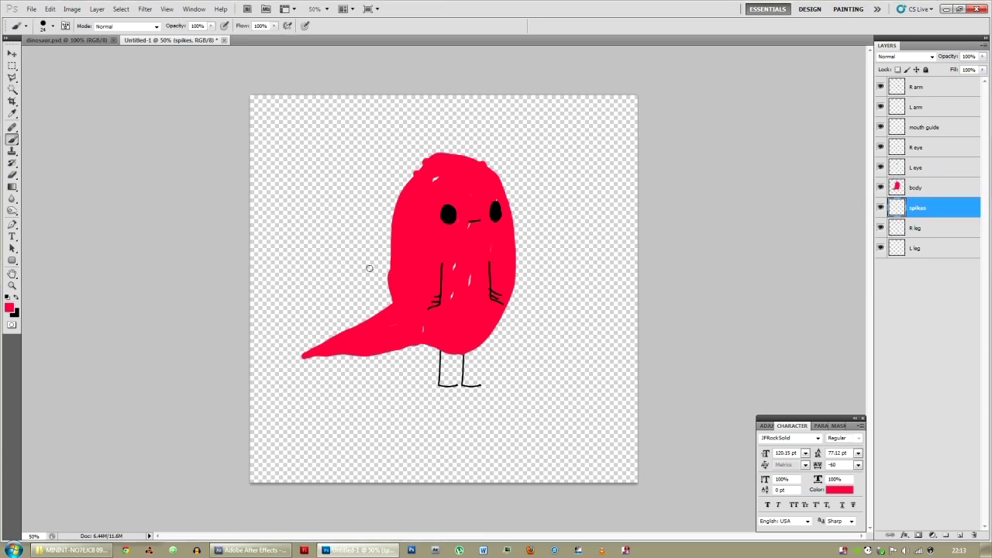
{"action": "left_click", "coordinate": [10, 308]}
{"action": "left_click_drag", "start_coordinate": [162, 81], "coordinate": [157, 107]}
{"action": "left_click", "coordinate": [287, 61]}
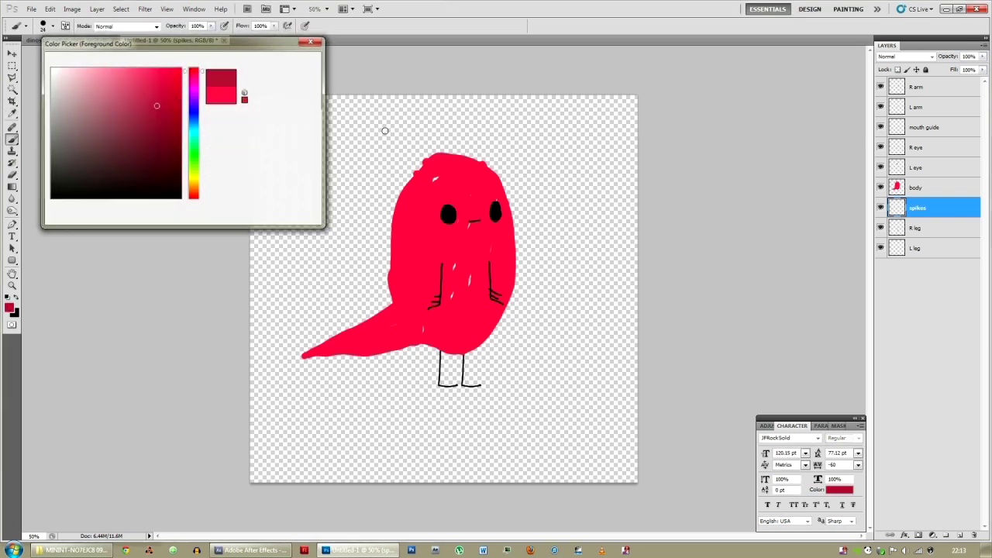
{"action": "mouse_move", "coordinate": [457, 155]}
{"action": "left_mouse_down"}
{"action": "mouse_move", "coordinate": [428, 151]}
{"action": "mouse_move", "coordinate": [387, 153]}
{"action": "mouse_move", "coordinate": [394, 206]}
{"action": "mouse_move", "coordinate": [348, 223]}
{"action": "mouse_move", "coordinate": [350, 273]}
{"action": "mouse_move", "coordinate": [378, 307]}
{"action": "mouse_move", "coordinate": [305, 339]}
{"action": "left_mouse_up"}
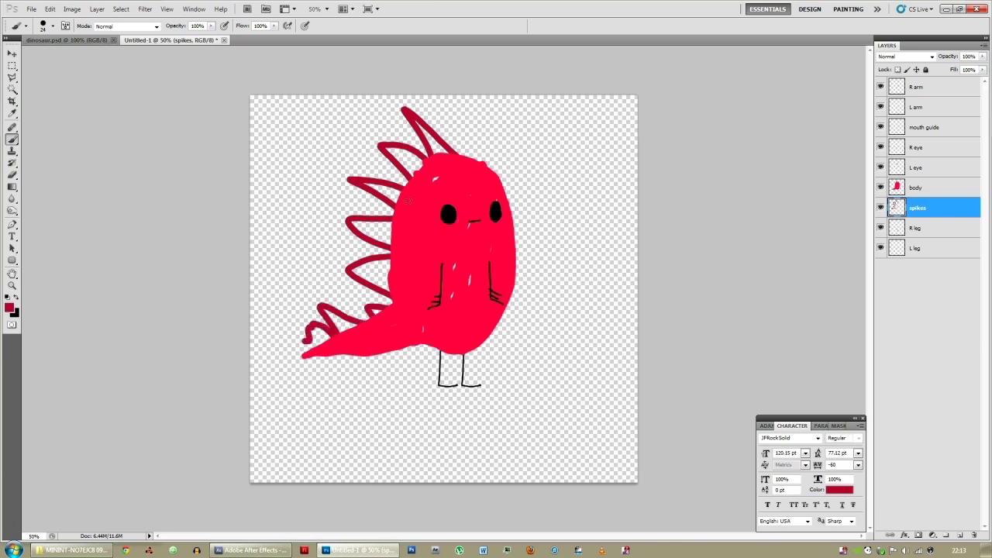
- Add a layer named "belly" directly above the body layer
{"action": "left_click", "coordinate": [960, 536]}
{"action": "left_click_drag", "start_coordinate": [941, 212], "coordinate": [934, 183]}
{"action": "double_click", "coordinate": [920, 188]}
{"action": "type", "text": "belly"}
{"action": "key", "text": "Return"}
- Paint a filled light pink oval belly on the lower front of the body
{"action": "left_click", "coordinate": [9, 307]}
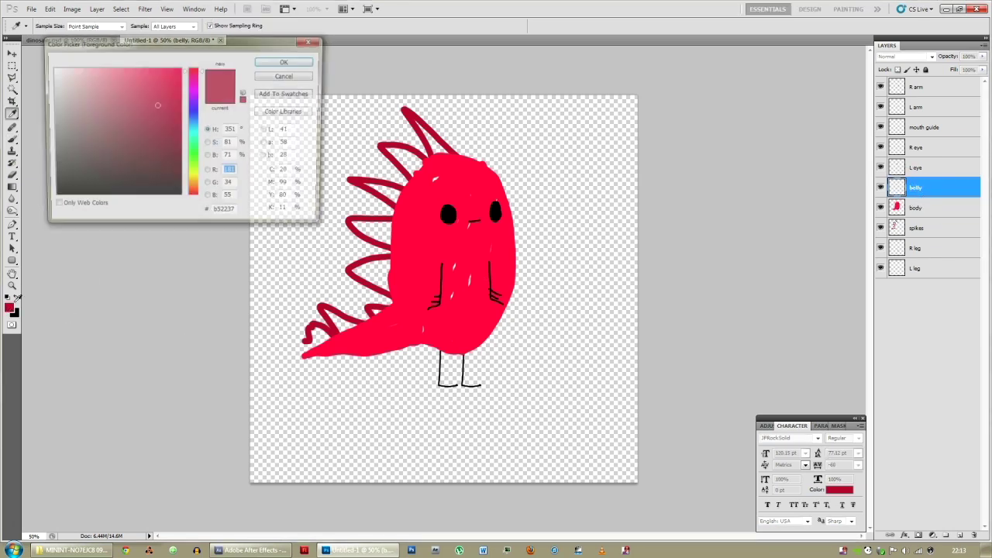
{"action": "left_click", "coordinate": [84, 68]}
{"action": "key", "text": "b"}
{"action": "key", "text": "Return"}
{"action": "mouse_move", "coordinate": [477, 274]}
{"action": "left_mouse_down"}
{"action": "mouse_move", "coordinate": [470, 312]}
{"action": "mouse_move", "coordinate": [447, 324]}
{"action": "mouse_move", "coordinate": [451, 315]}
{"action": "mouse_move", "coordinate": [461, 323]}
{"action": "mouse_move", "coordinate": [461, 297]}
{"action": "mouse_move", "coordinate": [469, 308]}
{"action": "mouse_move", "coordinate": [448, 329]}
{"action": "mouse_move", "coordinate": [466, 282]}
{"action": "mouse_move", "coordinate": [448, 316]}
{"action": "left_mouse_up"}
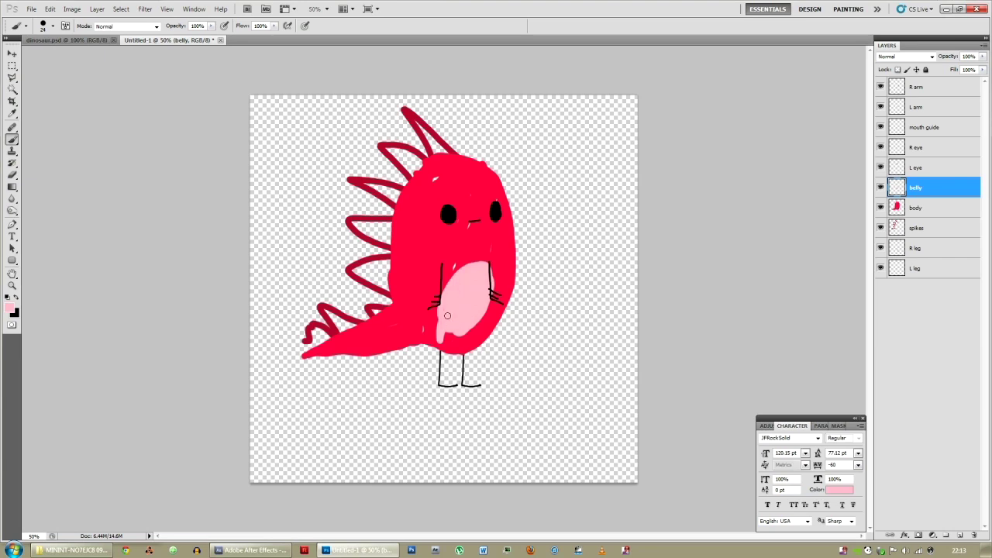
- Check the layers in dinosaur.psd, and add a layer named "shadow" beneath the L leg layer in the new drawing
{"action": "left_click", "coordinate": [64, 42]}
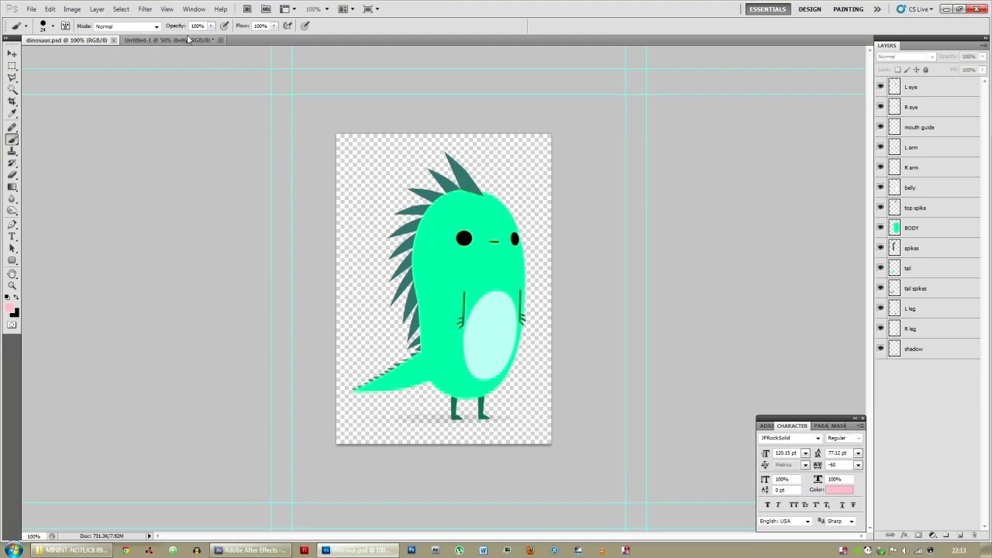
{"action": "left_click", "coordinate": [162, 40]}
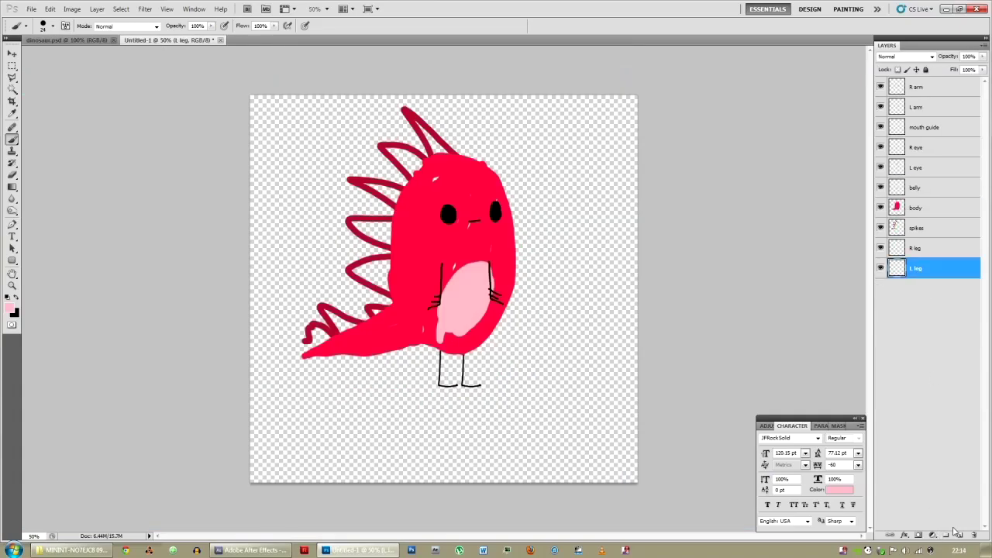
{"action": "left_click_drag", "start_coordinate": [938, 276], "coordinate": [916, 291]}
{"action": "double_click", "coordinate": [920, 290]}
{"action": "type", "text": "shadow"}
{"action": "key", "text": "Return"}
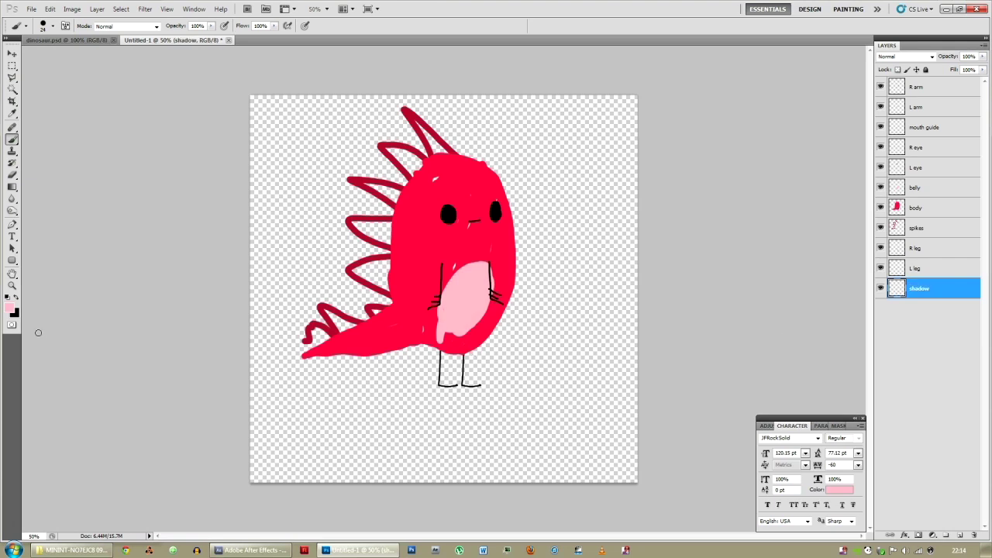
- Paint a wide, flat black ground shadow under the feet on the shadow layer
{"action": "left_click", "coordinate": [9, 309]}
{"action": "left_click", "coordinate": [87, 197]}
{"action": "key", "text": "Return"}
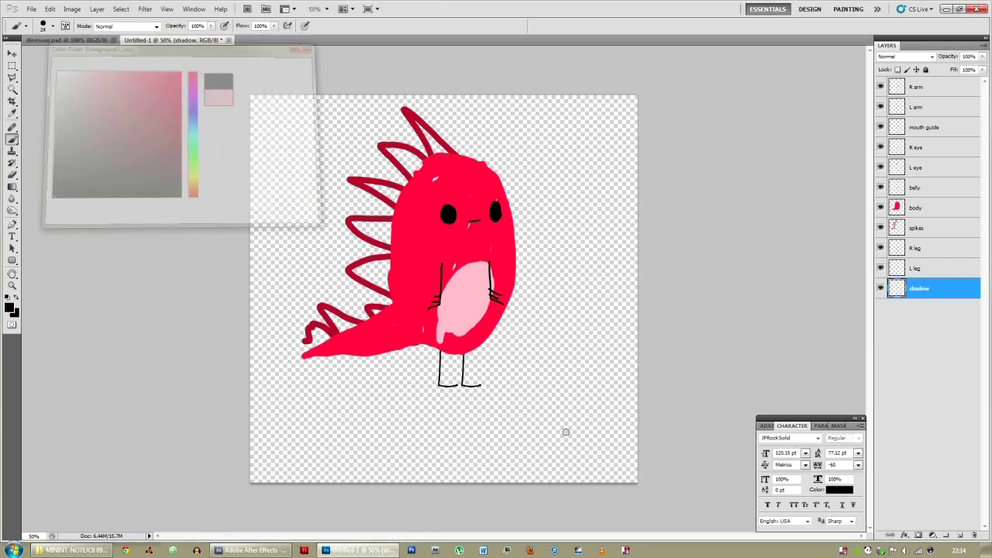
{"action": "mouse_move", "coordinate": [503, 383]}
{"action": "left_mouse_down"}
{"action": "mouse_move", "coordinate": [374, 383]}
{"action": "mouse_move", "coordinate": [512, 383]}
{"action": "left_mouse_up"}
{"action": "left_click_drag", "start_coordinate": [387, 386], "coordinate": [369, 388]}
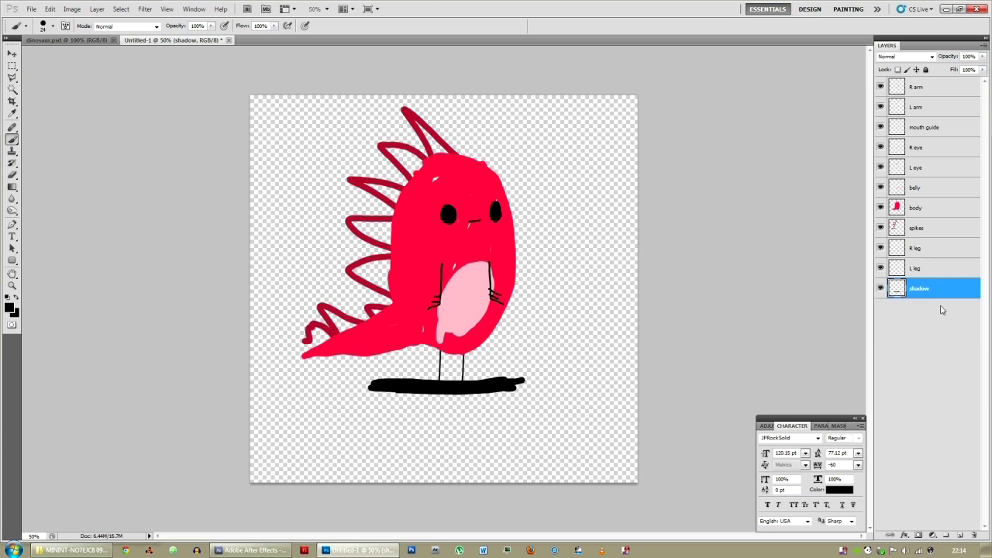
- Lower the shadow layer's opacity to 42% and deselect the layer
{"action": "left_click", "coordinate": [983, 56]}
{"action": "left_click_drag", "start_coordinate": [982, 70], "coordinate": [954, 69]}
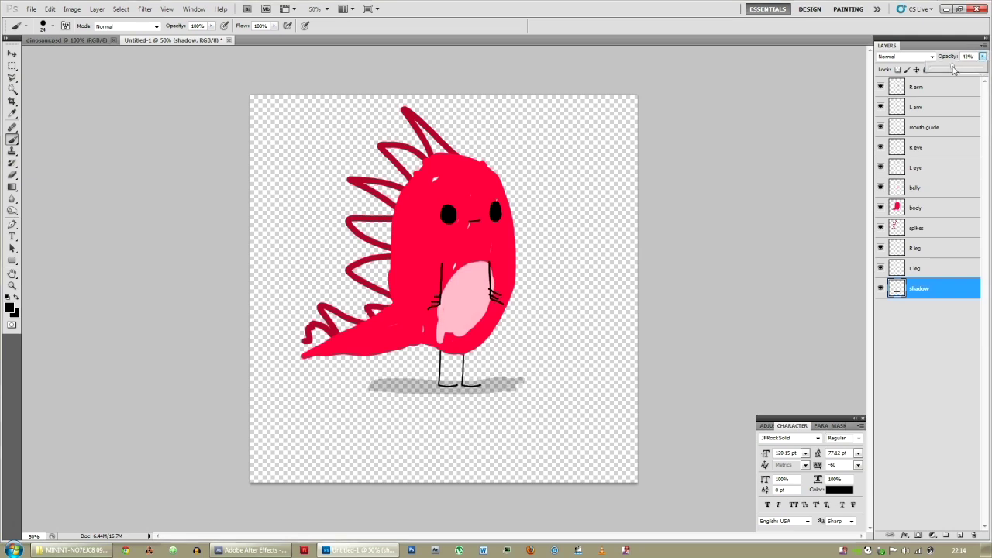
{"action": "left_click", "coordinate": [928, 348]}
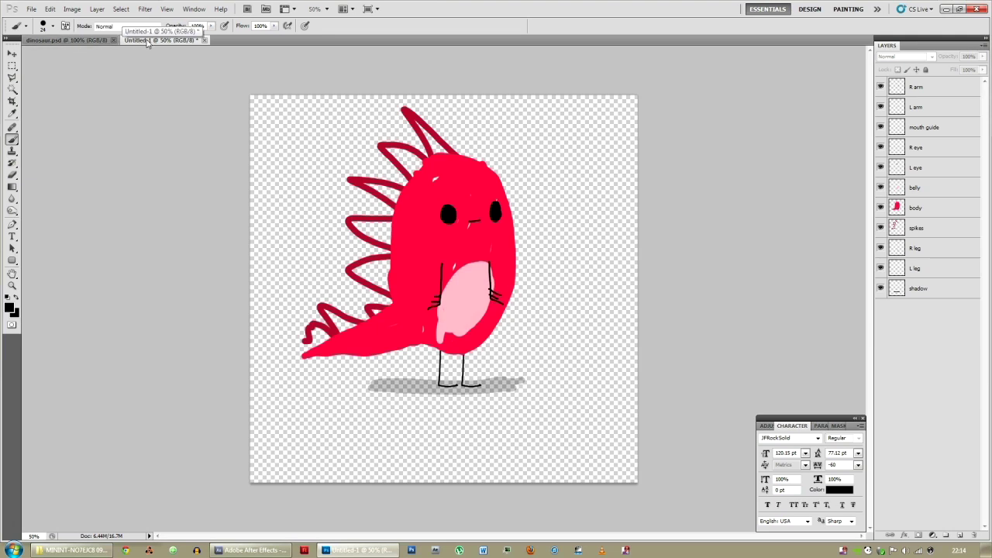
- Crop the canvas closely around the dinosaur and its shadow
{"action": "key", "text": "c"}
{"action": "left_click_drag", "start_coordinate": [537, 403], "coordinate": [294, 105]}
{"action": "key", "text": "Return"}
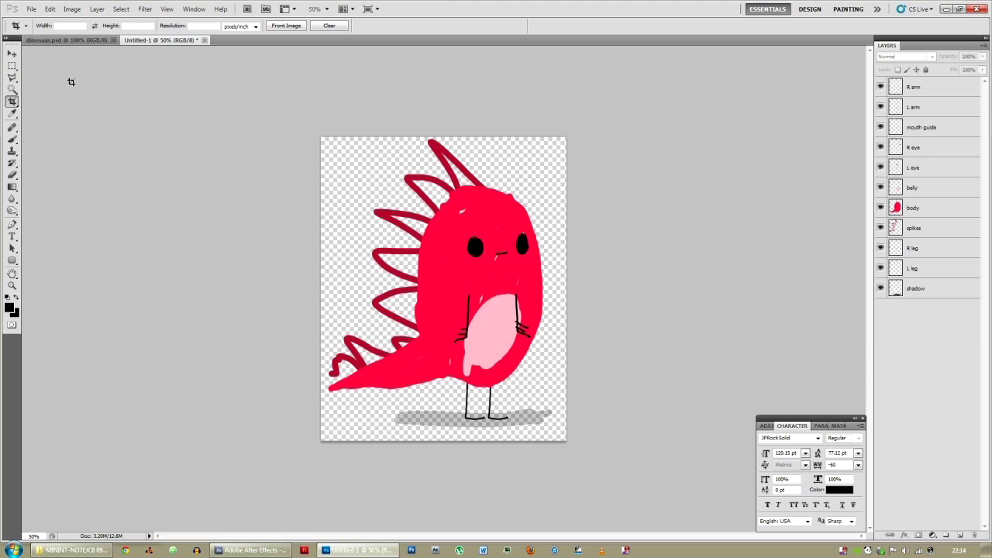
{"action": "left_click", "coordinate": [31, 9]}
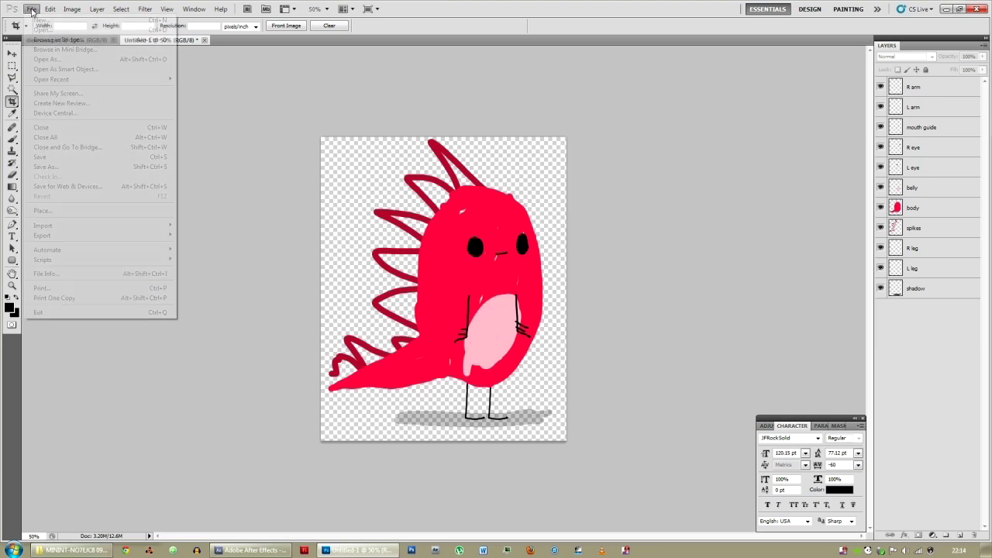
{"action": "left_click", "coordinate": [66, 166]}
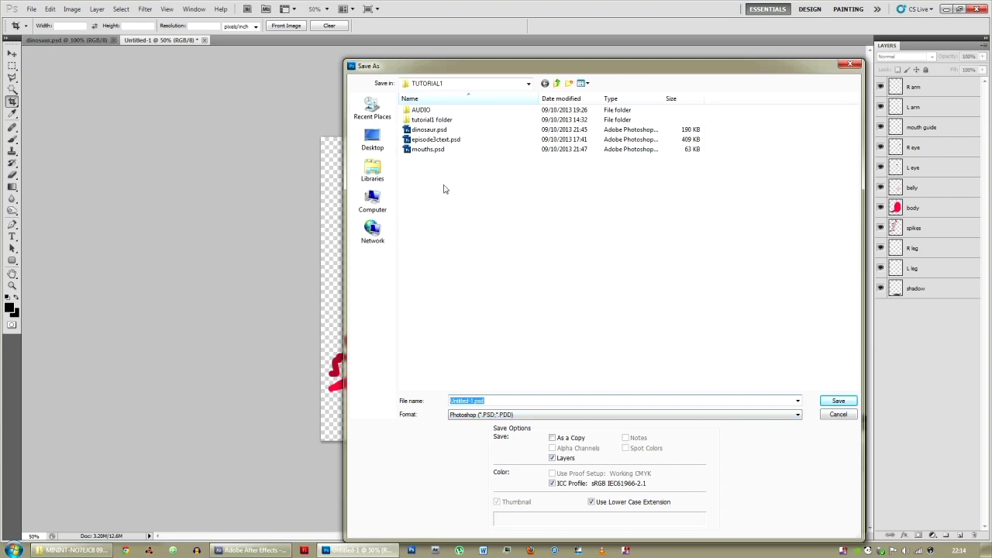
{"action": "left_click", "coordinate": [837, 415]}
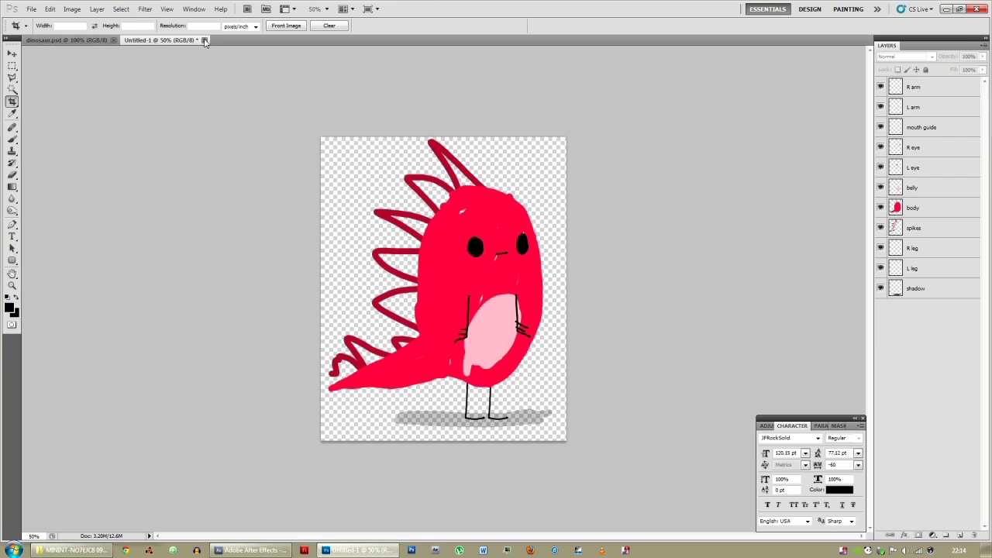
- Close the untitled drawing without saving it and open the recent file mouths.psd
{"action": "left_click", "coordinate": [204, 40]}
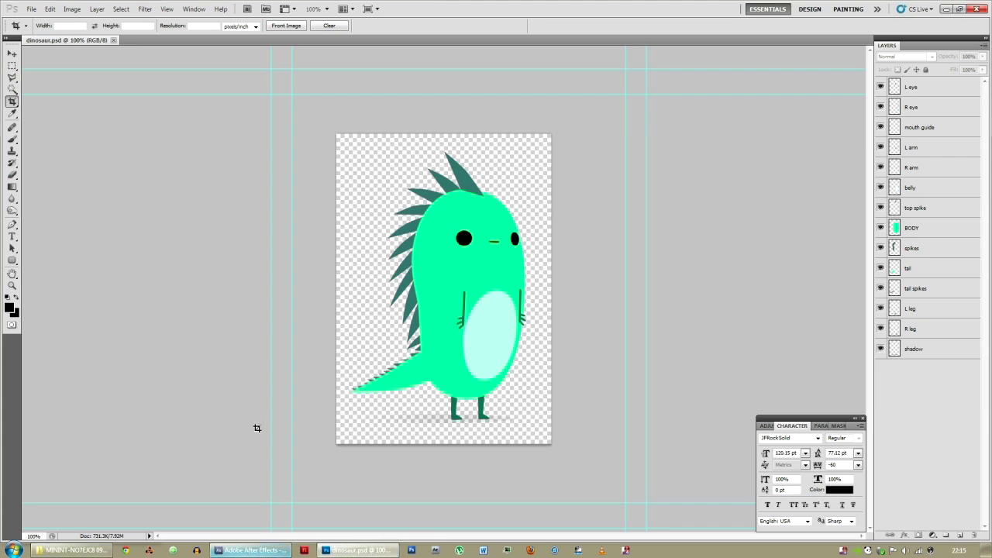
{"action": "left_click", "coordinate": [31, 8]}
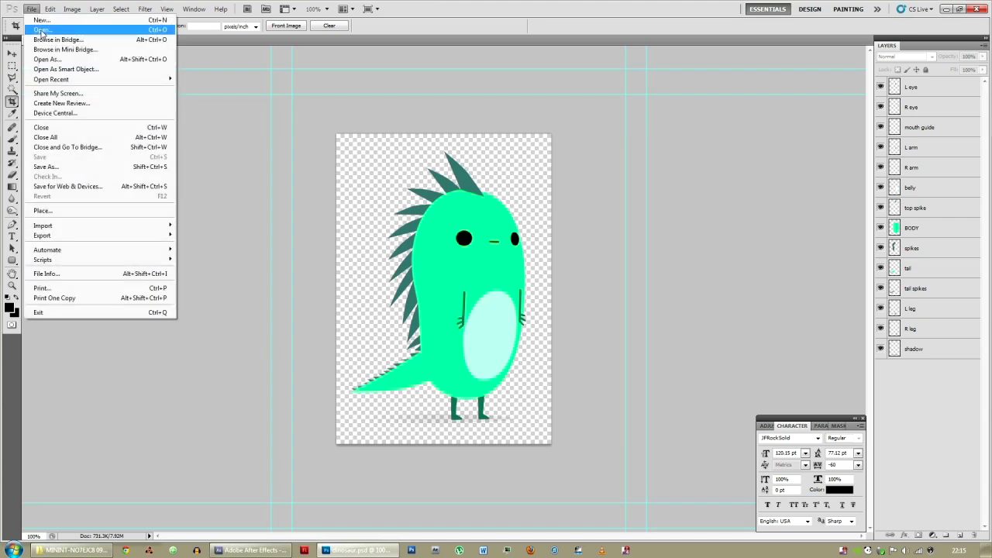
{"action": "mouse_move", "coordinate": [73, 81]}
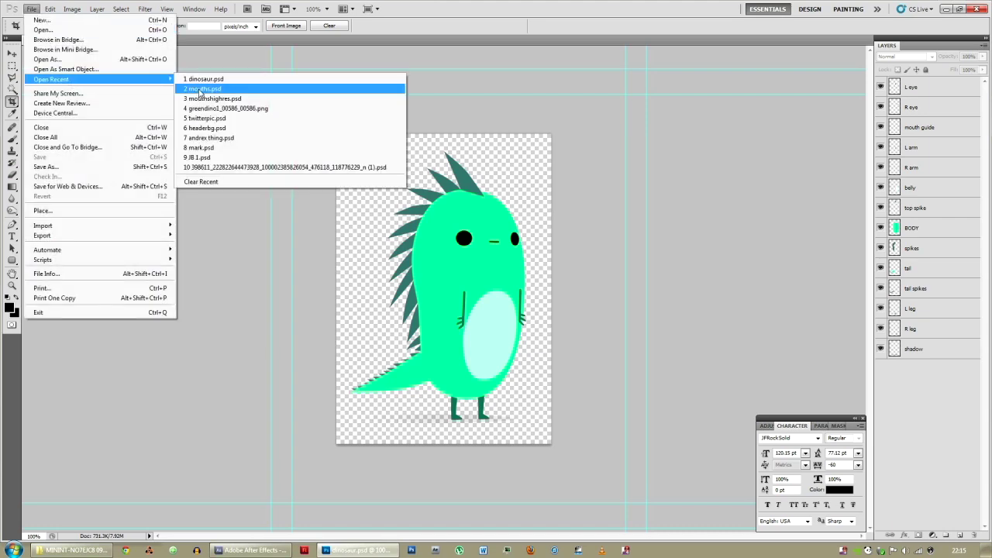
{"action": "left_click", "coordinate": [200, 89]}
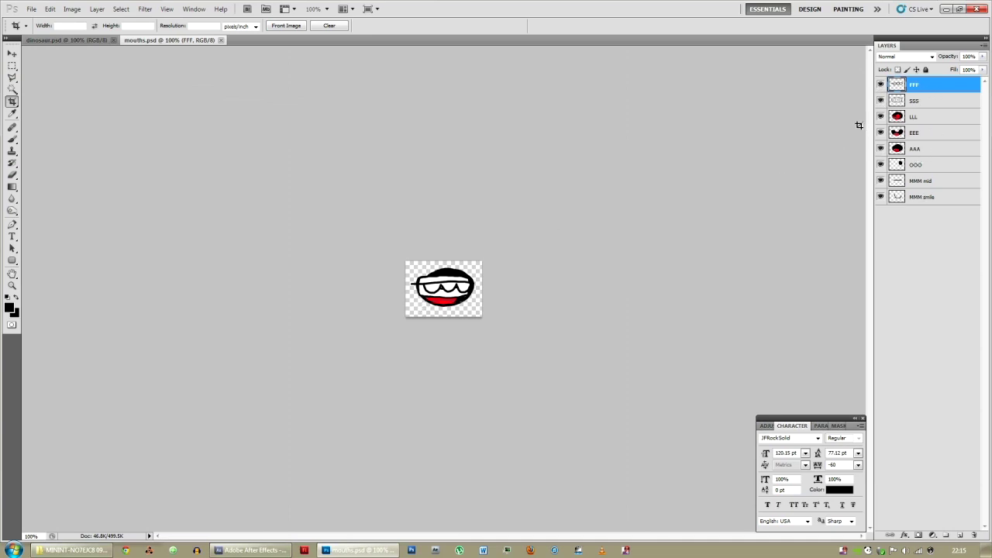
- Solo each mouth layer from FFF down to MMM smile to examine its shape, and show all layers again
{"action": "left_click", "coordinate": [881, 86], "text": "alt"}
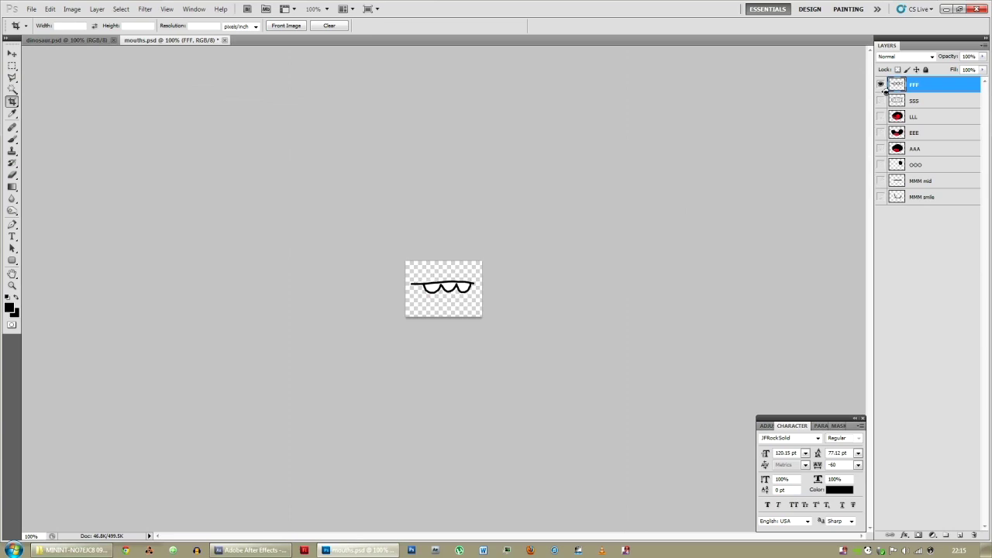
{"action": "left_click", "coordinate": [881, 101], "text": "alt"}
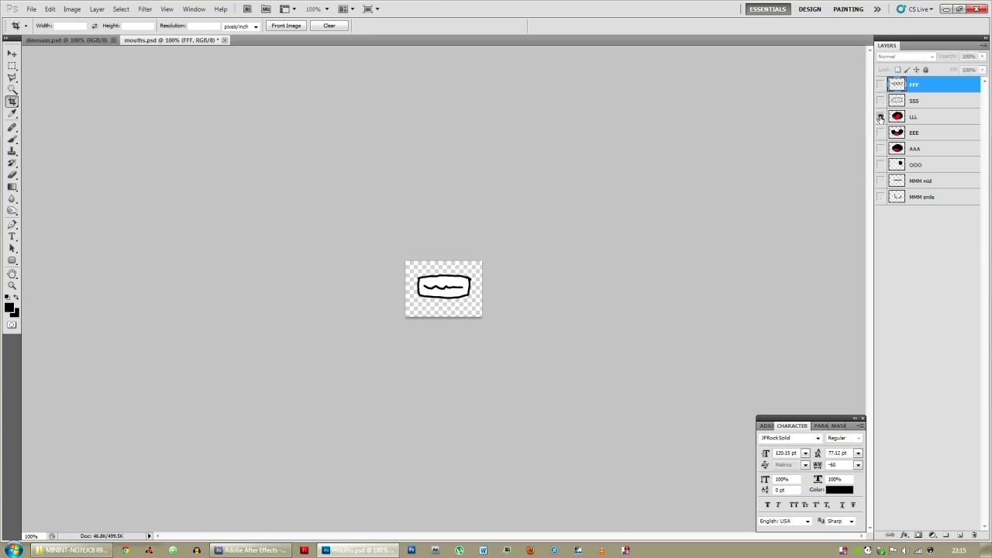
{"action": "left_click", "coordinate": [881, 117], "text": "alt"}
{"action": "left_click", "coordinate": [881, 133], "text": "alt"}
{"action": "left_click", "coordinate": [882, 149], "text": "alt"}
{"action": "left_click", "coordinate": [881, 165], "text": "alt"}
{"action": "left_click", "coordinate": [881, 181], "text": "alt"}
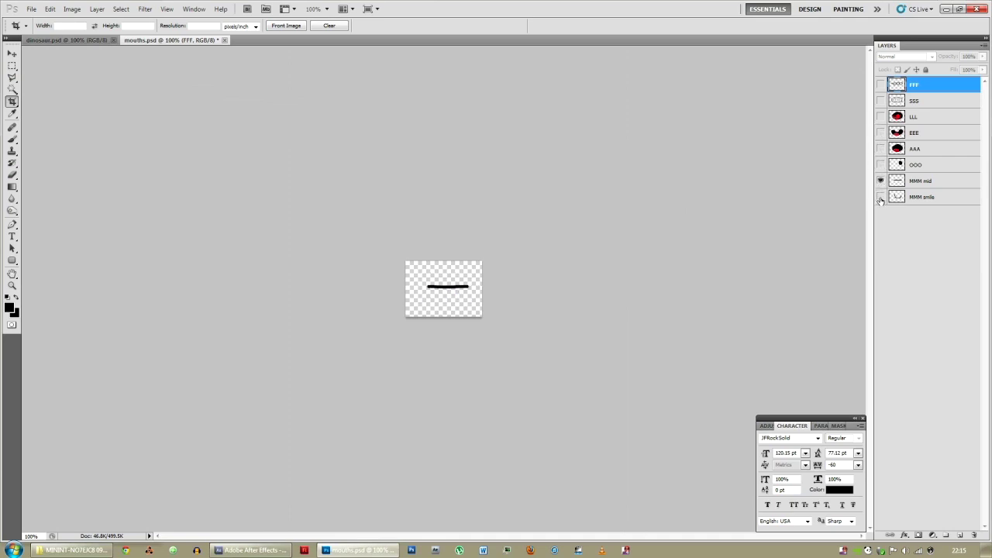
{"action": "left_click", "coordinate": [881, 197], "text": "alt"}
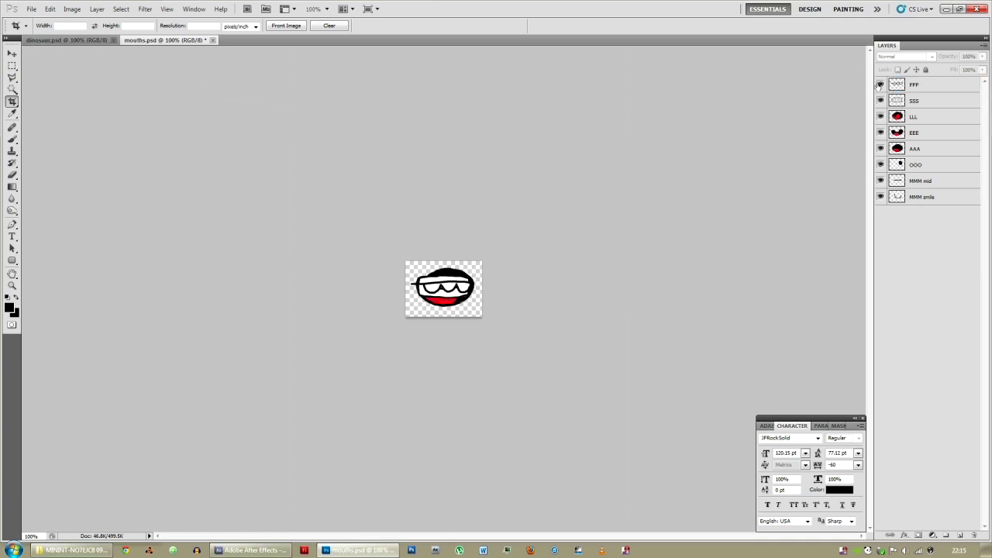
- Solo the mouth layers from EEE down to MMM smile and back up to SSS to compare their shapes
{"action": "left_click", "coordinate": [944, 101]}
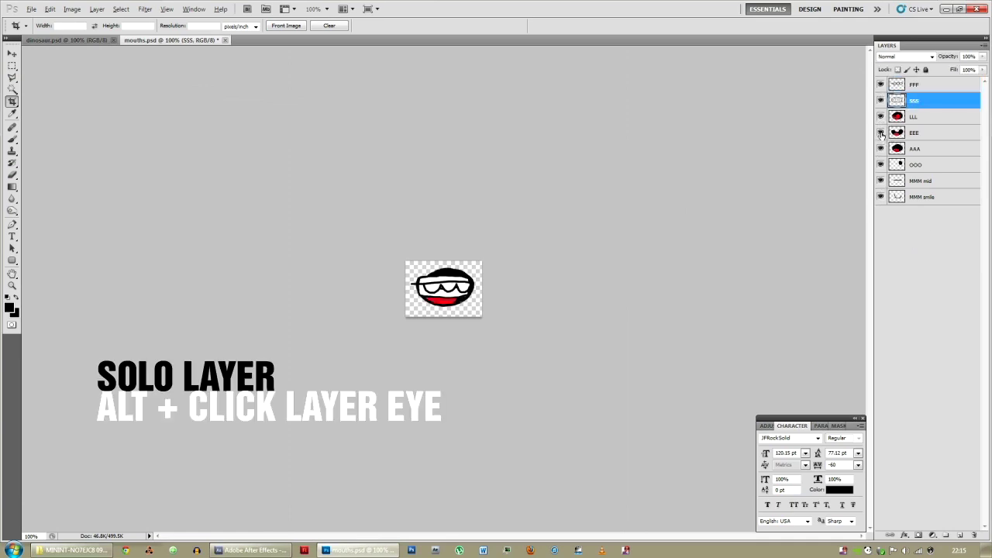
{"action": "left_click", "coordinate": [881, 133], "text": "alt"}
{"action": "left_click", "coordinate": [881, 148], "text": "alt"}
{"action": "left_click", "coordinate": [880, 164], "text": "alt"}
{"action": "left_click", "coordinate": [881, 181], "text": "alt"}
{"action": "left_click", "coordinate": [881, 197], "text": "alt"}
{"action": "left_click", "coordinate": [880, 149], "text": "alt"}
{"action": "left_click", "coordinate": [881, 132], "text": "alt"}
{"action": "left_click", "coordinate": [881, 116], "text": "alt"}
{"action": "left_click", "coordinate": [880, 100], "text": "alt"}
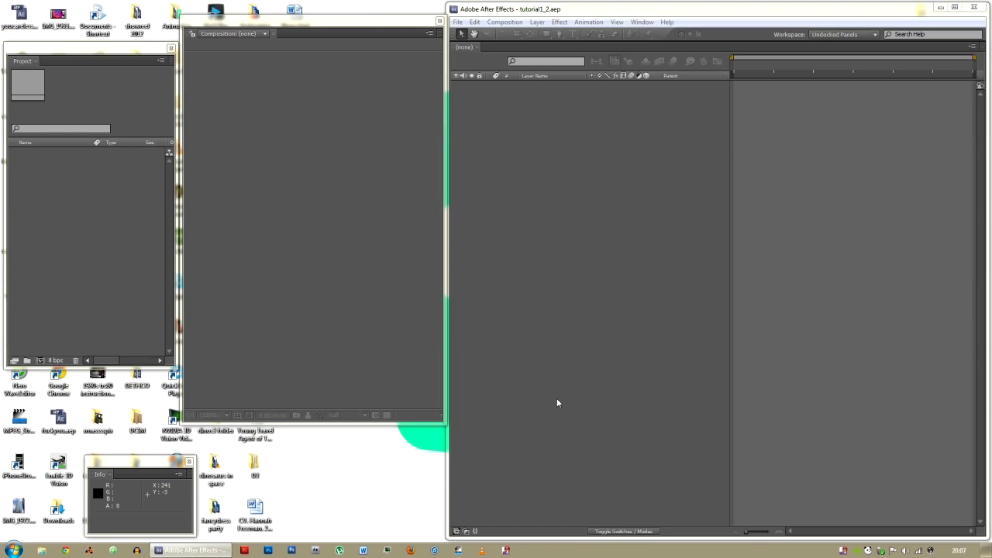
- Switch to After Effects and import audio1.wav, plus dinosaur.psd from the TUTORIAL1 folder as a composition
{"action": "double_click", "coordinate": [48, 163]}
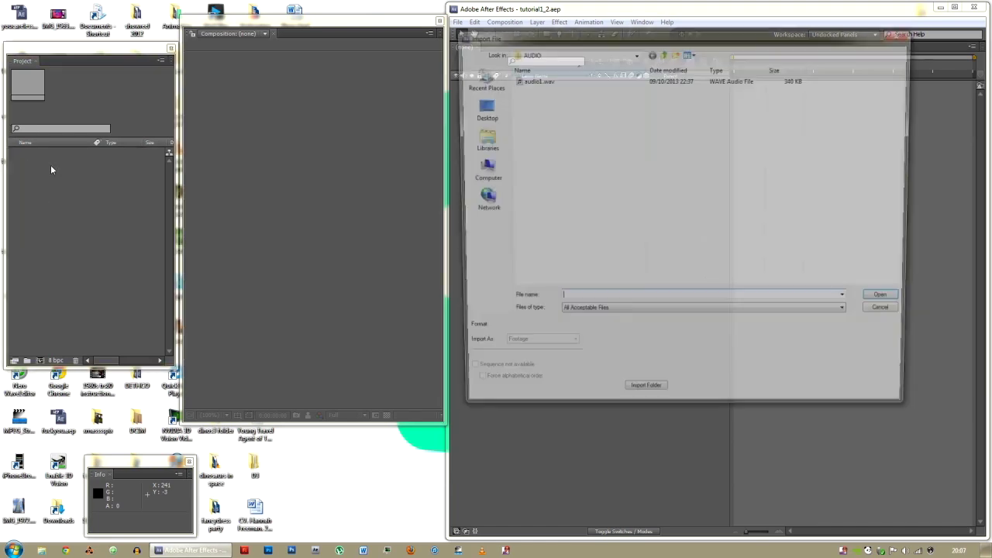
{"action": "double_click", "coordinate": [556, 82]}
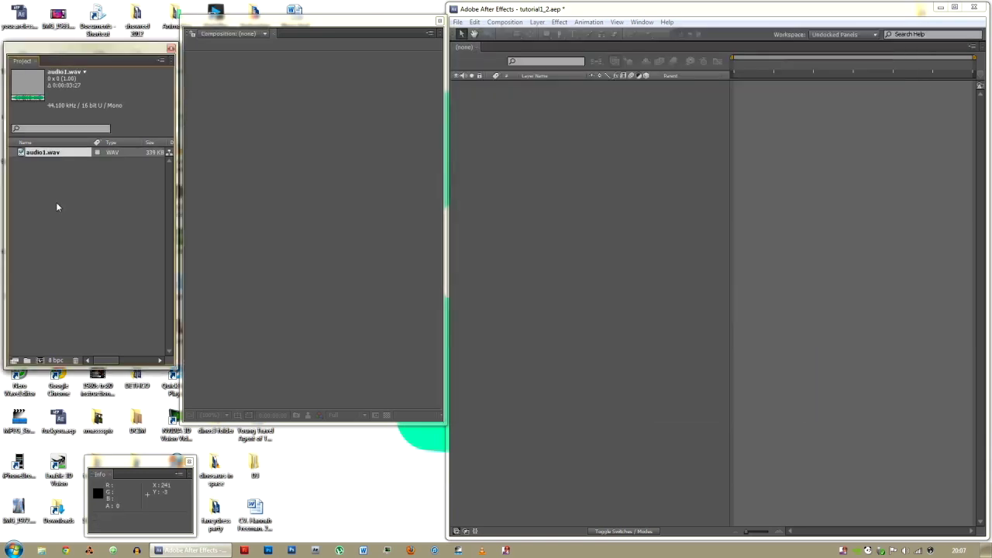
{"action": "double_click", "coordinate": [50, 197]}
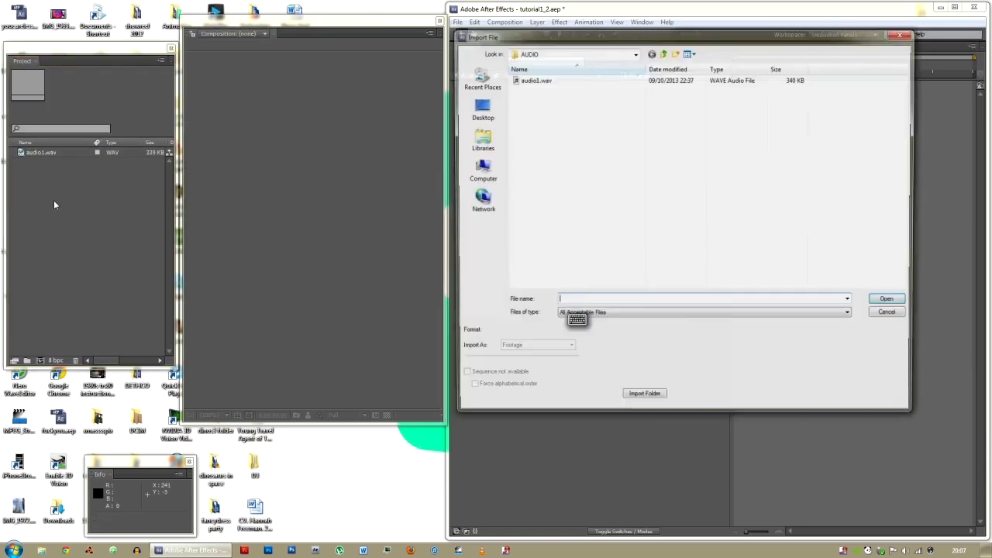
{"action": "left_click", "coordinate": [663, 52]}
{"action": "left_click", "coordinate": [535, 110]}
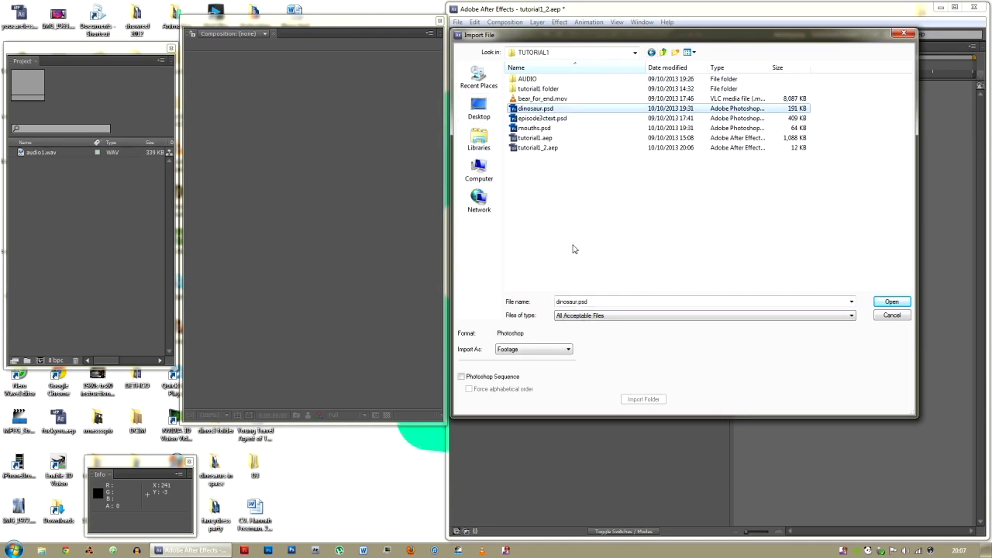
{"action": "key", "text": "Return"}
{"action": "key", "text": "Return"}
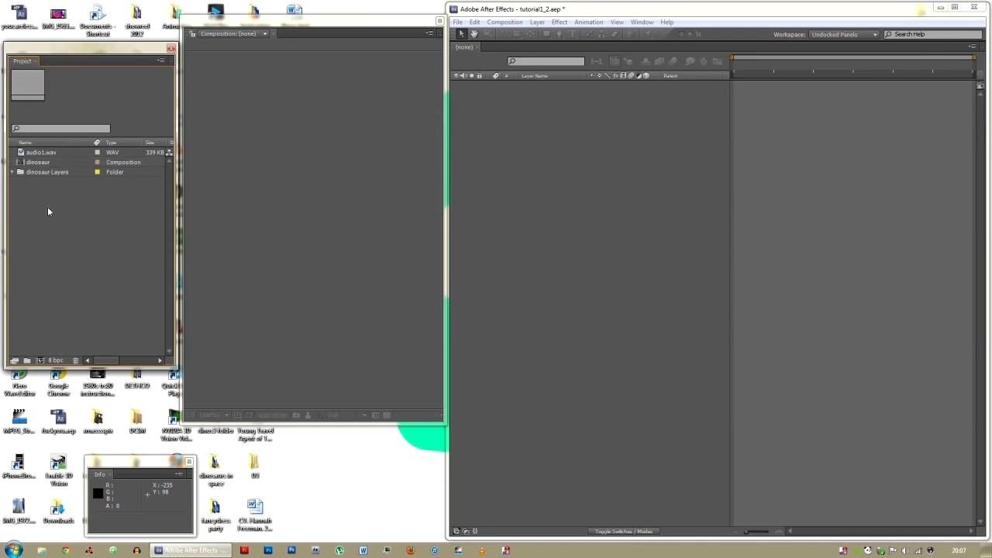
- Import mouths.psd as a composition with editable layer styles
{"action": "double_click", "coordinate": [48, 211]}
{"action": "left_click", "coordinate": [534, 128]}
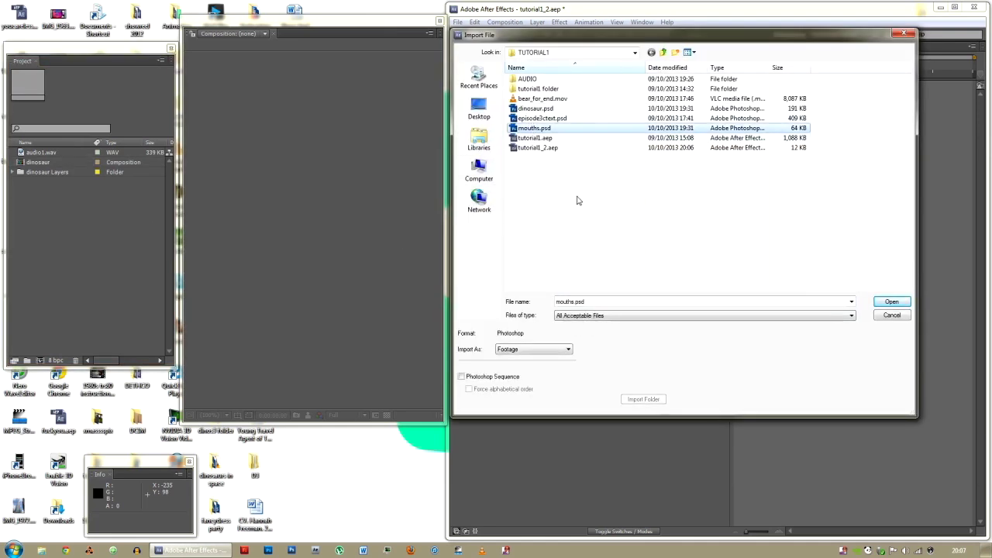
{"action": "left_click", "coordinate": [882, 303]}
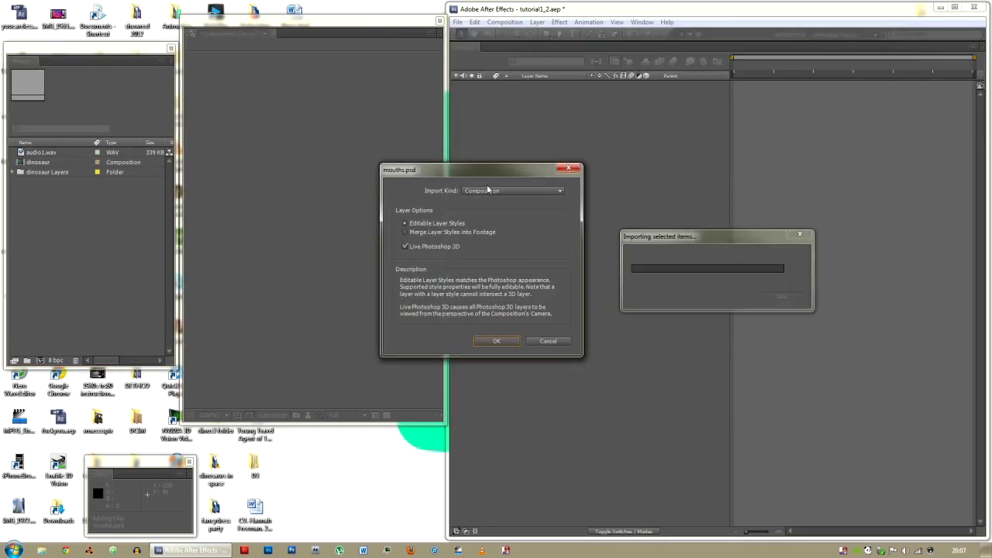
{"action": "left_click", "coordinate": [494, 341]}
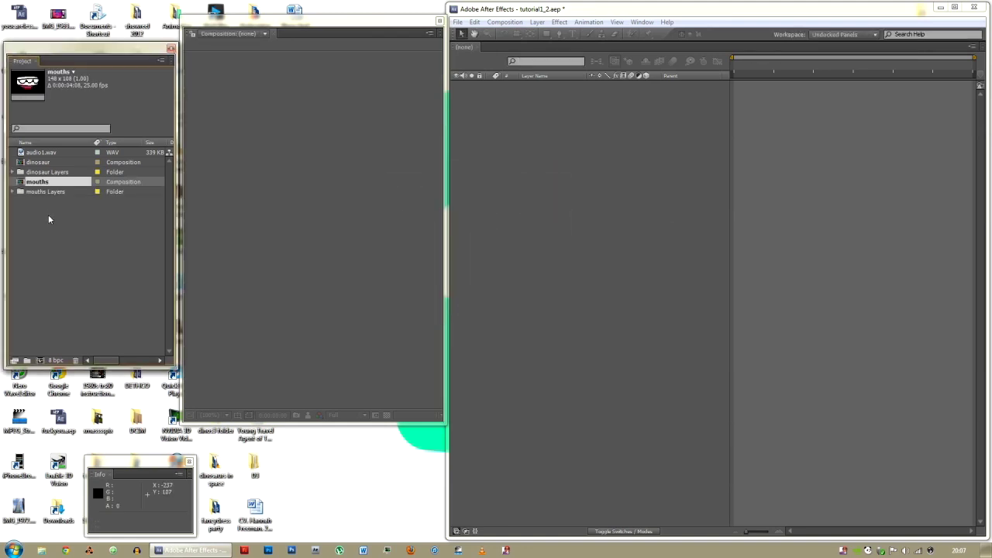
- Open the dinosaur composition and enlarge its frame to 572 × 825 px with the aspect ratio locked
{"action": "double_click", "coordinate": [39, 162]}
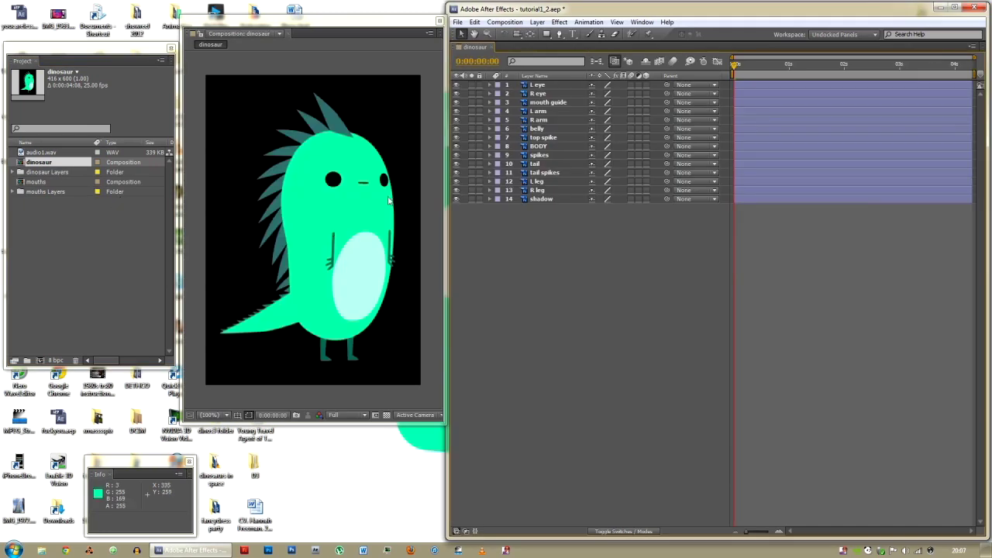
{"action": "left_click", "coordinate": [505, 22]}
{"action": "left_click", "coordinate": [465, 50]}
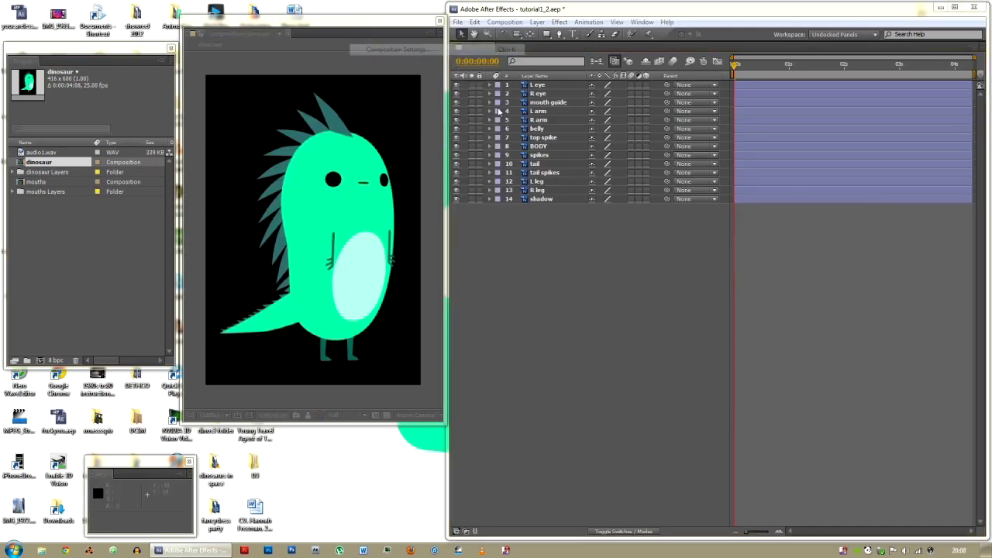
{"action": "left_click_drag", "start_coordinate": [596, 235], "coordinate": [660, 229]}
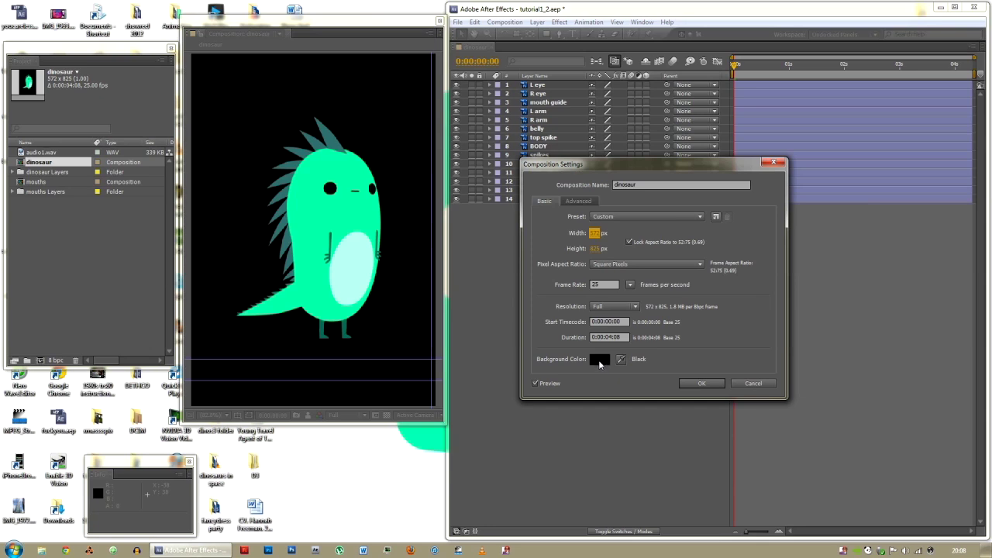
- Change the dinosaur composition's background colour to a light pinkish red and apply the composition settings
{"action": "left_click", "coordinate": [598, 360]}
{"action": "left_click", "coordinate": [308, 161]}
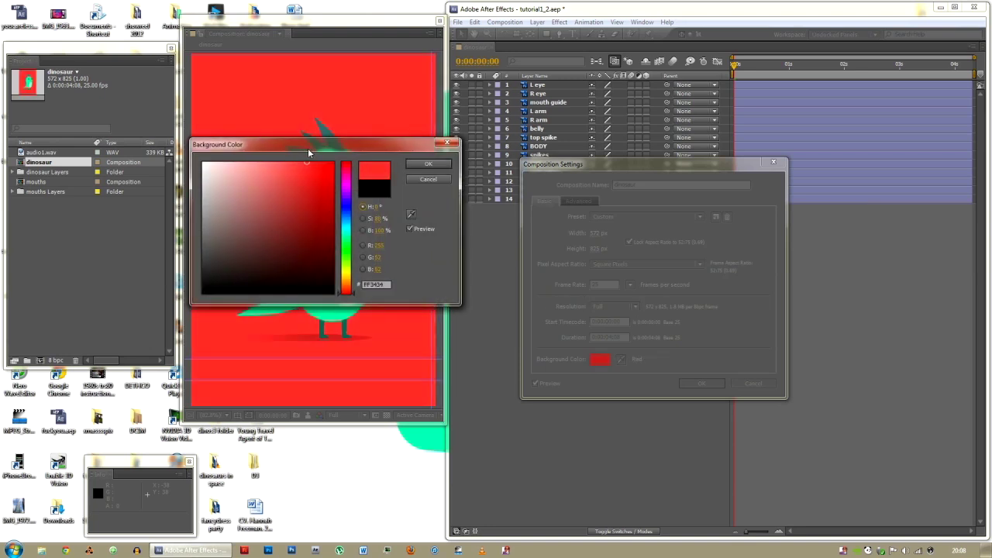
{"action": "left_click_drag", "start_coordinate": [311, 144], "coordinate": [610, 127]}
{"action": "left_click", "coordinate": [577, 153]}
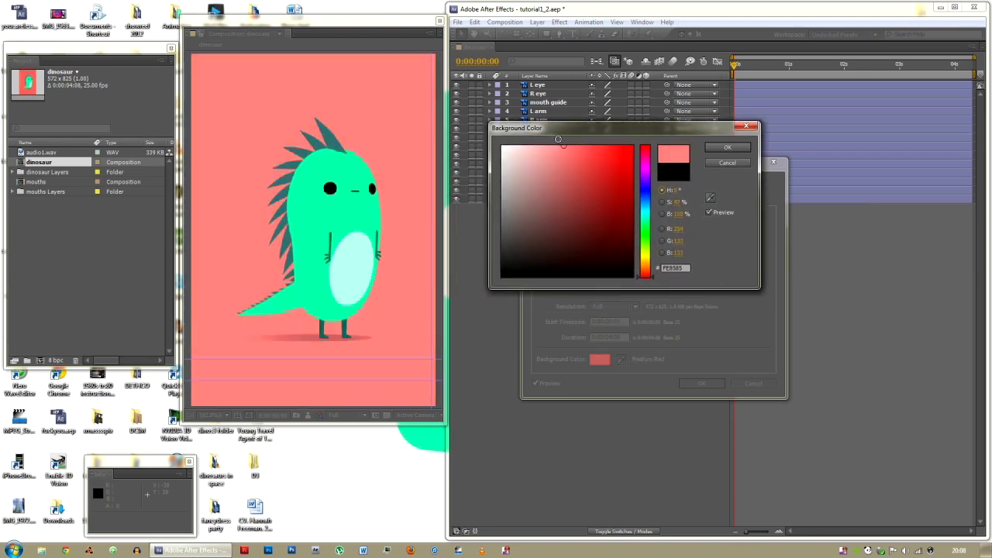
{"action": "left_click", "coordinate": [726, 147]}
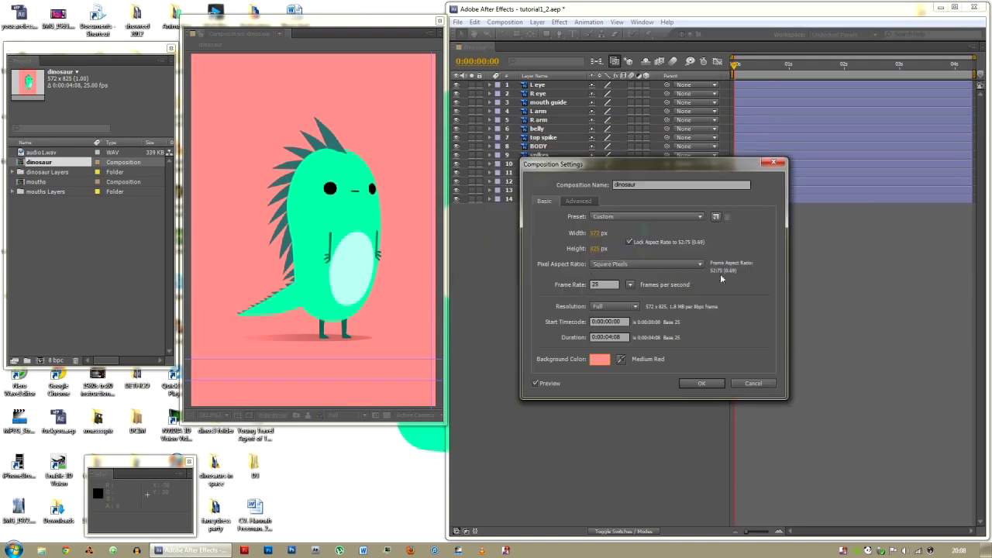
{"action": "left_click", "coordinate": [700, 383]}
- Remove the two horizontal guides and the vertical guide from the dinosaur composition
{"action": "left_click_drag", "start_coordinate": [375, 358], "coordinate": [370, 429]}
{"action": "left_click_drag", "start_coordinate": [369, 380], "coordinate": [399, 438]}
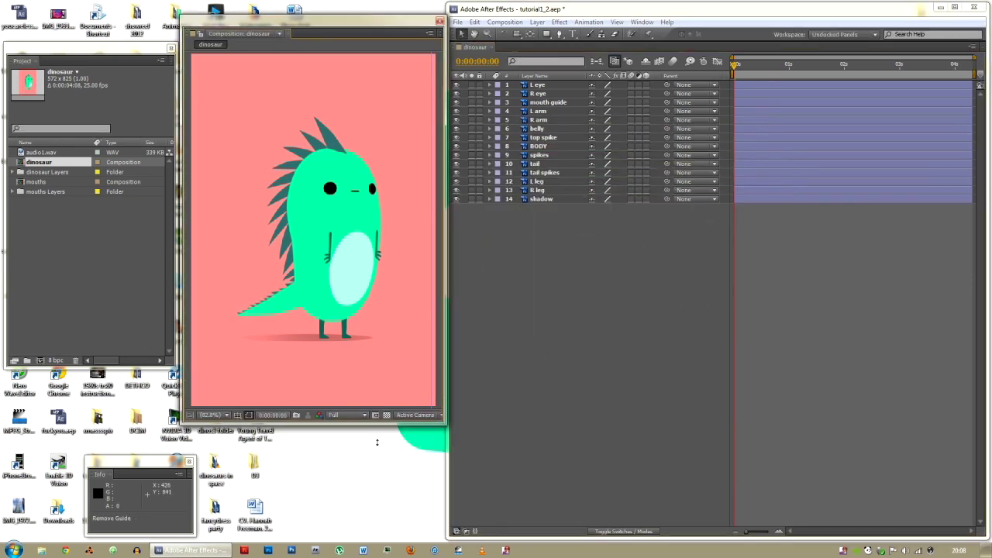
{"action": "left_click_drag", "start_coordinate": [429, 358], "coordinate": [463, 331]}
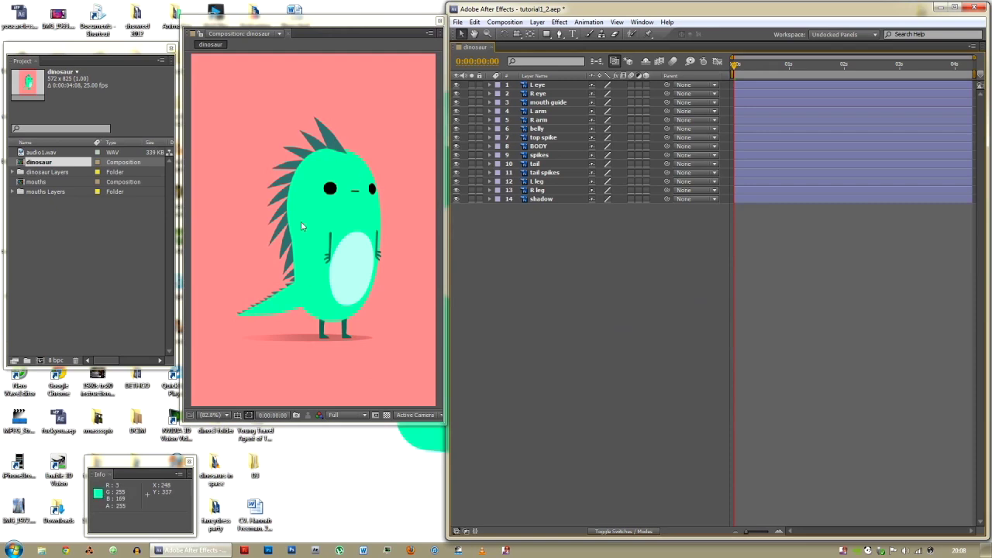
- Solo the BODY layer briefly to check it, restore all layers, and reveal BODY's Rotation property
{"action": "left_click", "coordinate": [472, 147]}
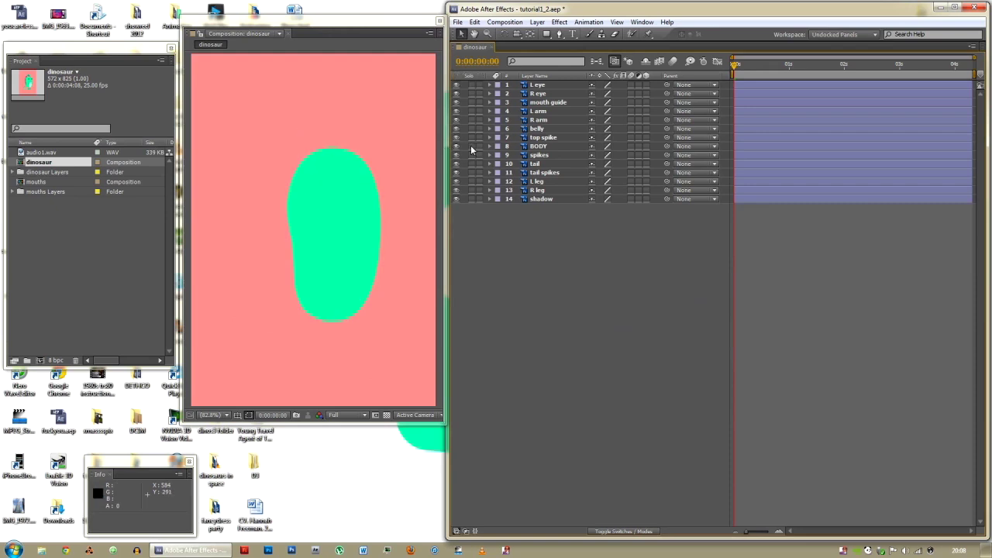
{"action": "left_click", "coordinate": [471, 147]}
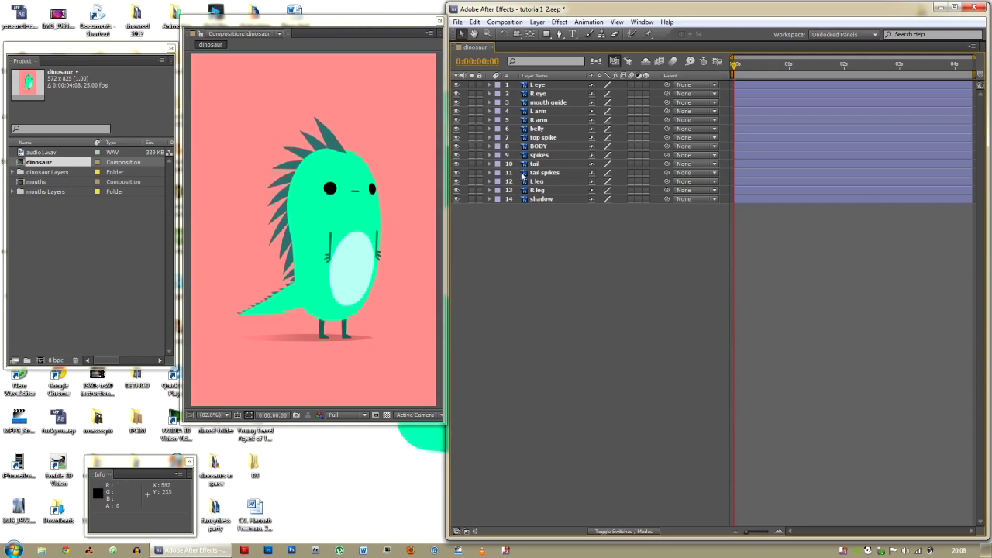
{"action": "left_click", "coordinate": [543, 147]}
{"action": "key", "text": "r"}
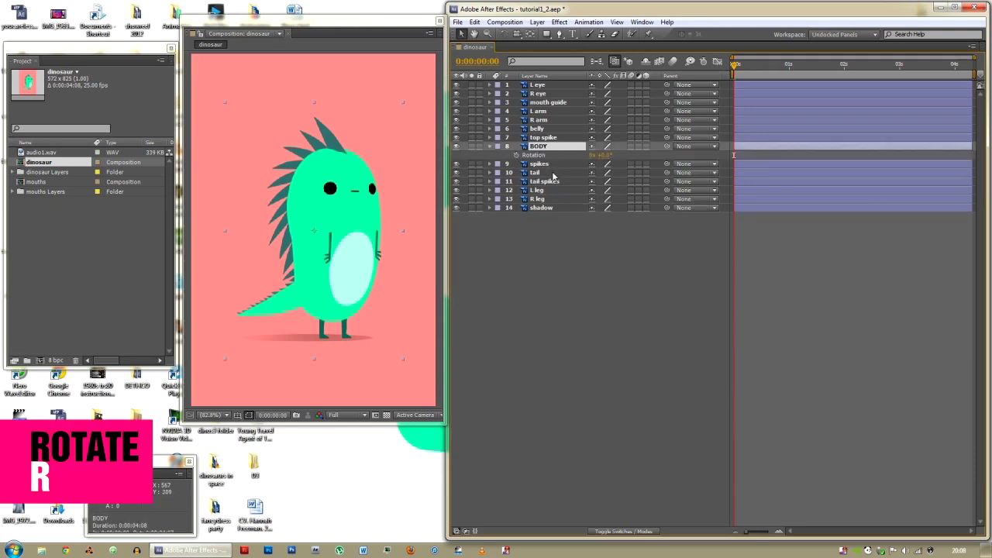
- Step the layer selection down and up through the layers around BODY, ending on BODY
{"action": "key", "text": "ctrl+Down"}
{"action": "key", "text": "ctrl+Down"}
{"action": "key", "text": "ctrl+Down"}
{"action": "key", "text": "ctrl+Down"}
{"action": "key", "text": "ctrl+Down"}
{"action": "key", "text": "ctrl+Down"}
{"action": "key", "text": "ctrl+Up"}
{"action": "key", "text": "ctrl+Up"}
{"action": "key", "text": "ctrl+Up"}
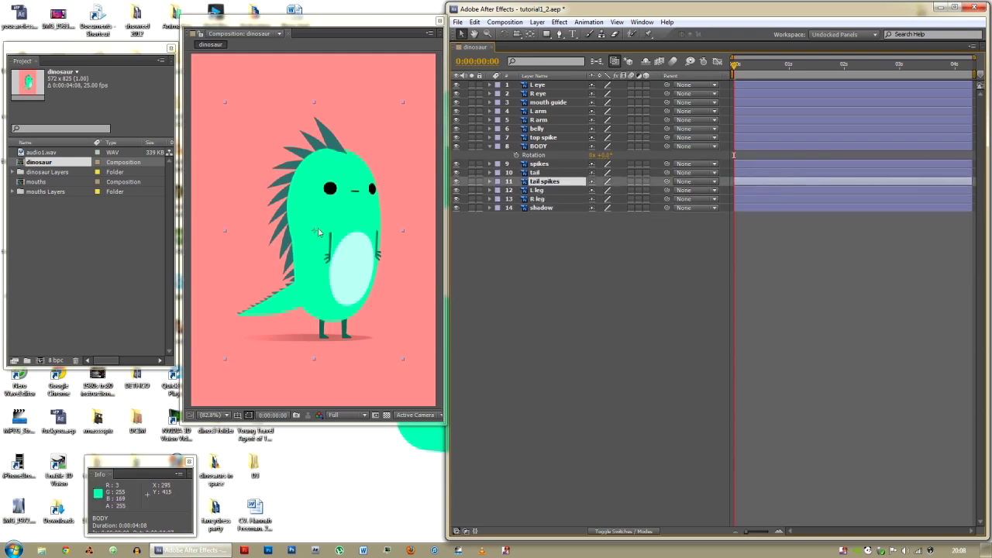
{"action": "key", "text": "ctrl+Up"}
{"action": "key", "text": "ctrl+Up"}
{"action": "key", "text": "ctrl+Up"}
{"action": "key", "text": "ctrl+Up"}
{"action": "key", "text": "ctrl+Up"}
{"action": "key", "text": "ctrl+Up"}
{"action": "key", "text": "ctrl+Up"}
{"action": "key", "text": "ctrl+Up"}
{"action": "key", "text": "ctrl+Up"}
{"action": "key", "text": "ctrl+Up"}
{"action": "key", "text": "ctrl+Down"}
{"action": "key", "text": "ctrl+Down"}
{"action": "key", "text": "ctrl+Down"}
{"action": "key", "text": "ctrl+Down"}
{"action": "key", "text": "ctrl+Down"}
{"action": "key", "text": "ctrl+Down"}
{"action": "key", "text": "ctrl+Down"}
{"action": "key", "text": "ctrl+Down"}
{"action": "key", "text": "ctrl+Down"}
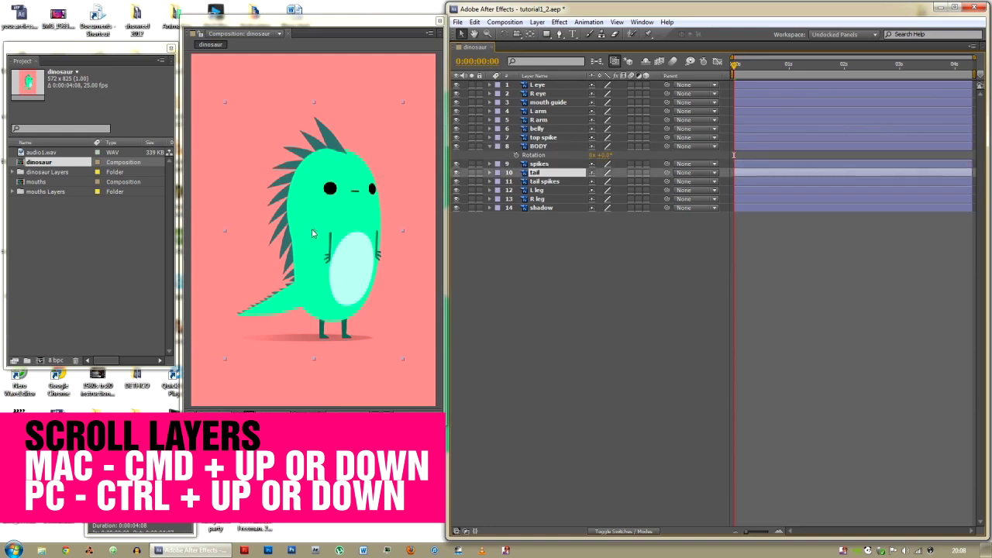
{"action": "key", "text": "ctrl+Up"}
{"action": "key", "text": "ctrl+Up"}
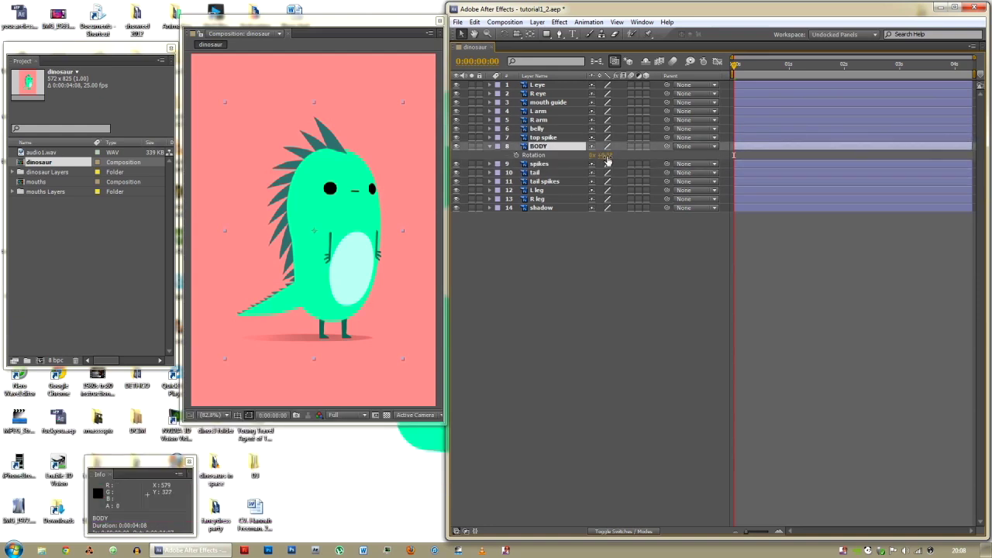
- Try rotating the BODY layer about its central anchor point, and undo the rotation
{"action": "key", "text": "r"}
{"action": "key", "text": "r"}
{"action": "mouse_move", "coordinate": [598, 156]}
{"action": "left_mouse_down"}
{"action": "mouse_move", "coordinate": [564, 149]}
{"action": "mouse_move", "coordinate": [621, 143]}
{"action": "mouse_move", "coordinate": [558, 148]}
{"action": "mouse_move", "coordinate": [613, 148]}
{"action": "left_mouse_up"}
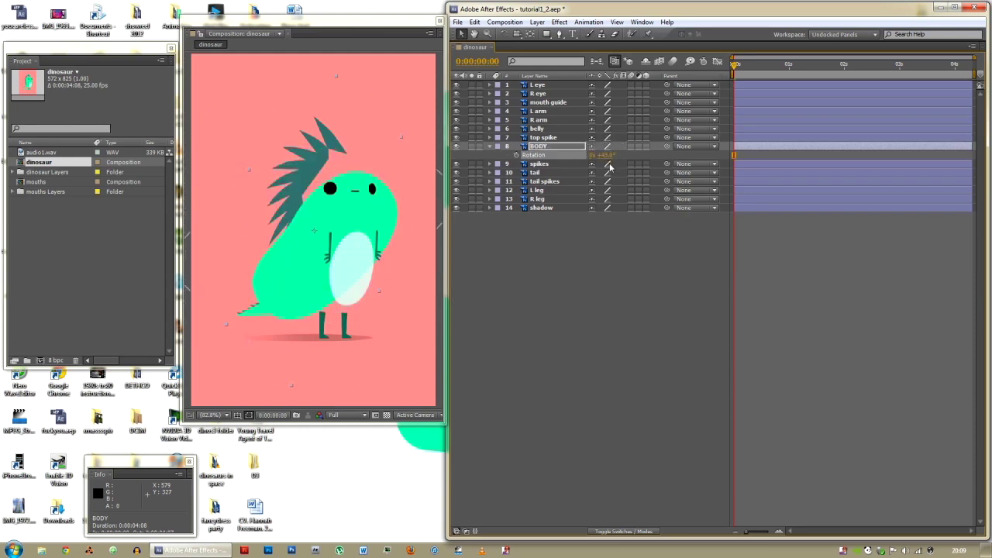
{"action": "key", "text": "ctrl+z"}
- Move BODY's anchor point to the base of the body above the legs, and test the rotation before undoing it
{"action": "key", "text": "y"}
{"action": "left_click_drag", "start_coordinate": [318, 236], "coordinate": [335, 320]}
{"action": "left_click_drag", "start_coordinate": [602, 155], "coordinate": [602, 155]}
{"action": "key", "text": "ctrl+z"}
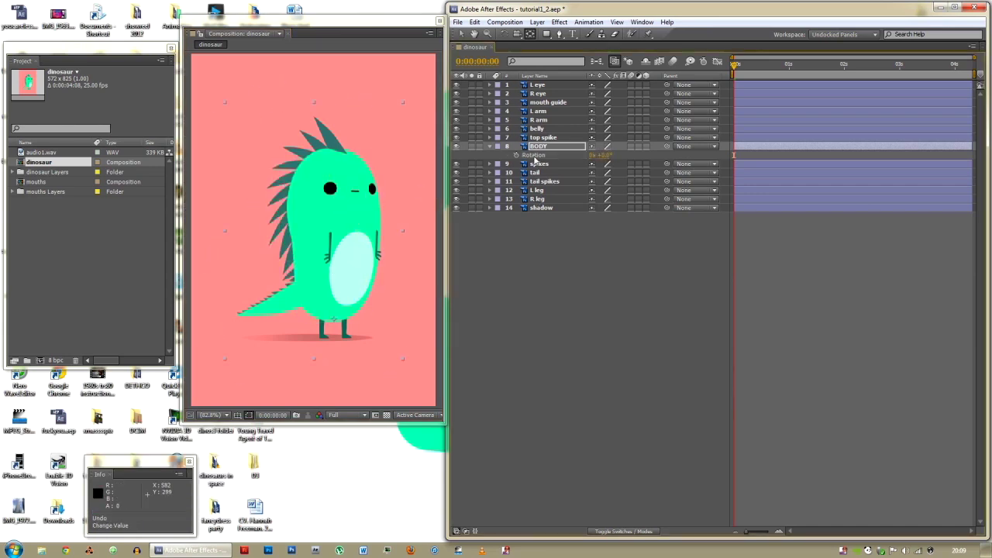
- Parent the eyes, mouth guide, arms, belly, top spike, spikes, tail and tail spikes layers to BODY
{"action": "left_click", "coordinate": [555, 138]}
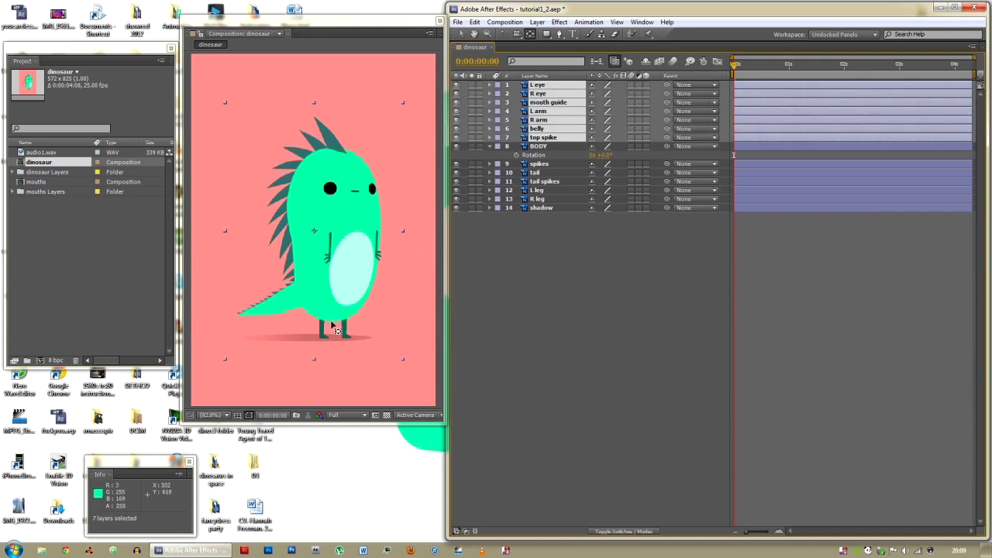
{"action": "left_click", "coordinate": [540, 164], "text": "ctrl"}
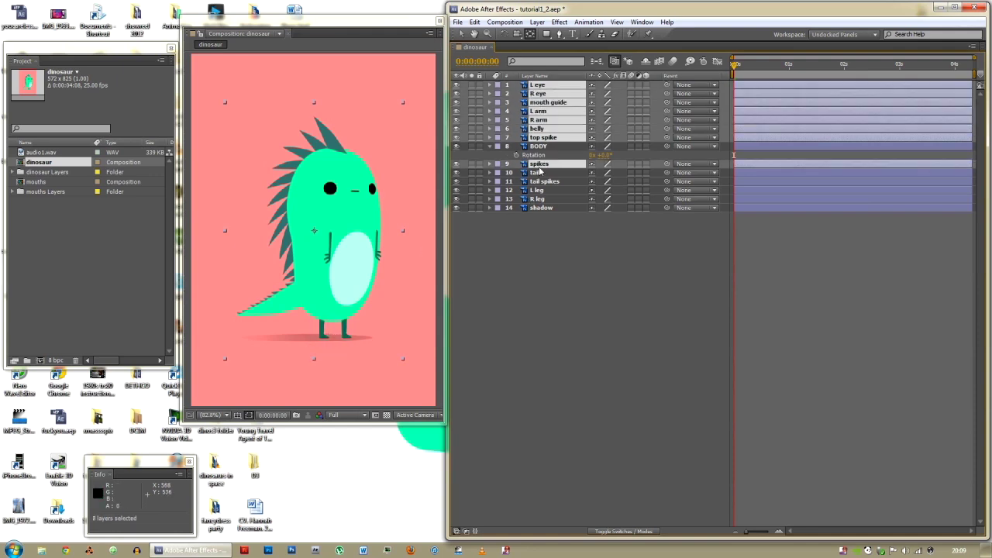
{"action": "left_click", "coordinate": [541, 172], "text": "ctrl"}
{"action": "left_click", "coordinate": [544, 181], "text": "ctrl"}
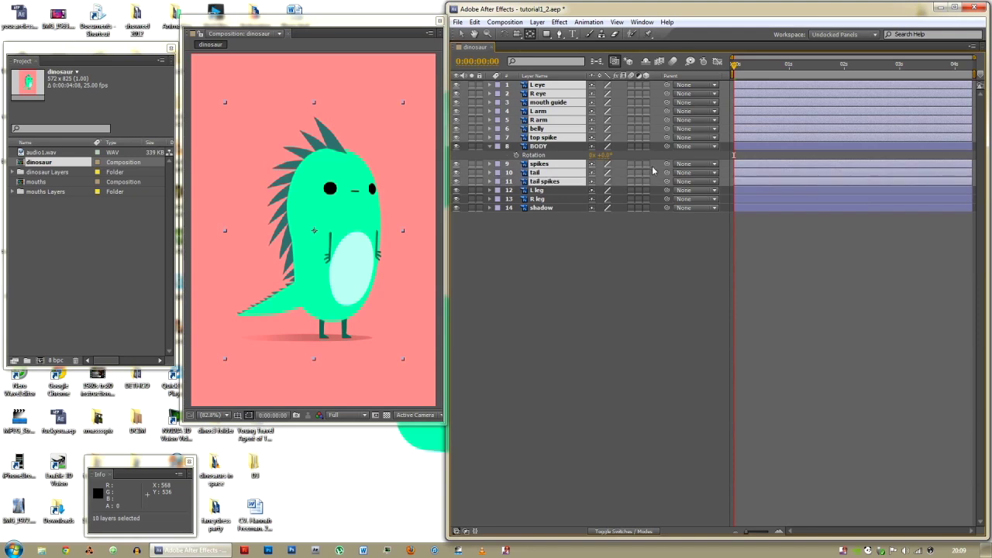
{"action": "left_click_drag", "start_coordinate": [666, 163], "coordinate": [551, 147]}
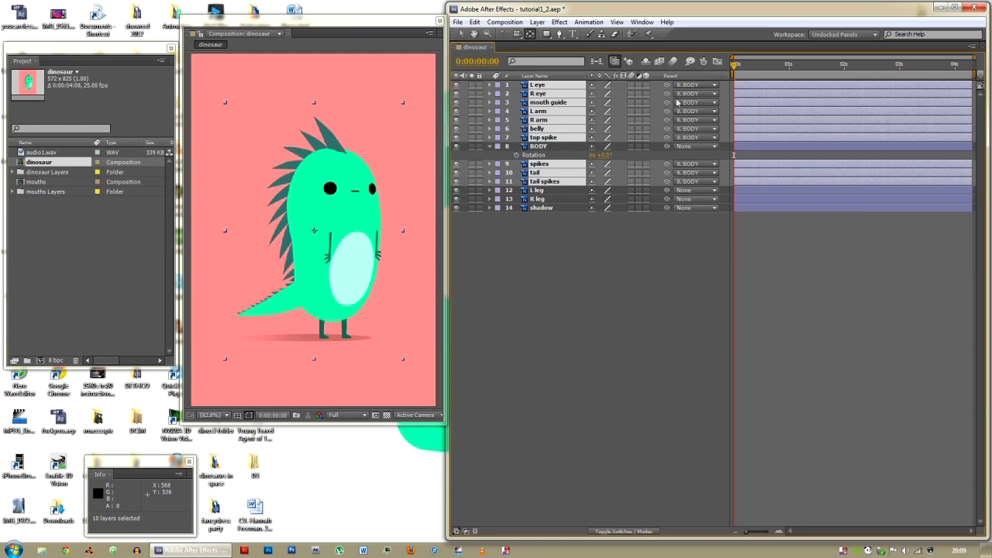
- Rotate BODY to test how the parented layers follow, and undo the test rotation
{"action": "left_click", "coordinate": [551, 148]}
{"action": "mouse_move", "coordinate": [605, 156]}
{"action": "left_mouse_down"}
{"action": "mouse_move", "coordinate": [589, 156]}
{"action": "mouse_move", "coordinate": [616, 156]}
{"action": "mouse_move", "coordinate": [593, 156]}
{"action": "mouse_move", "coordinate": [607, 155]}
{"action": "left_mouse_up"}
{"action": "left_click", "coordinate": [540, 263]}
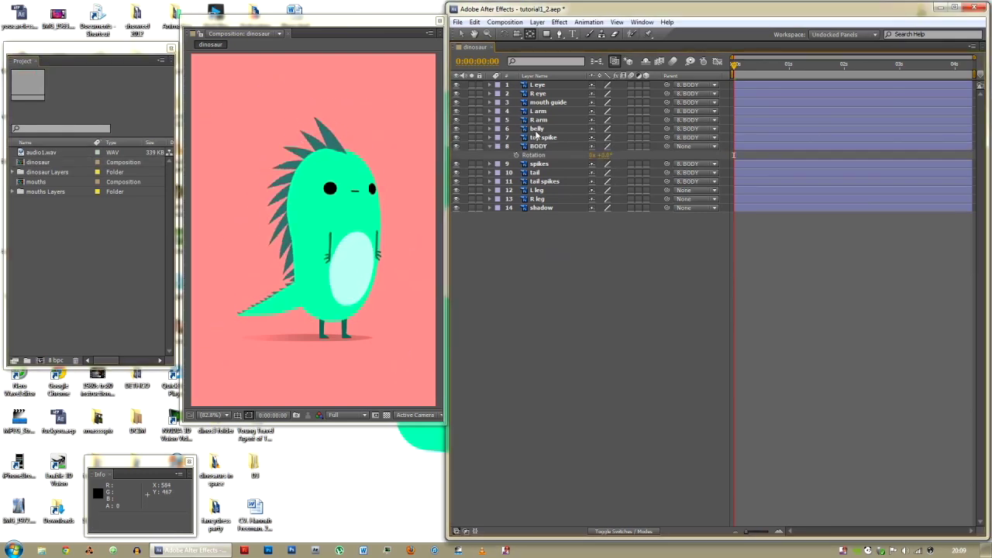
- Move the anchor points of the L eye, R eye and mouth guide layers onto the respective eyes and mouth
{"action": "left_click", "coordinate": [546, 86]}
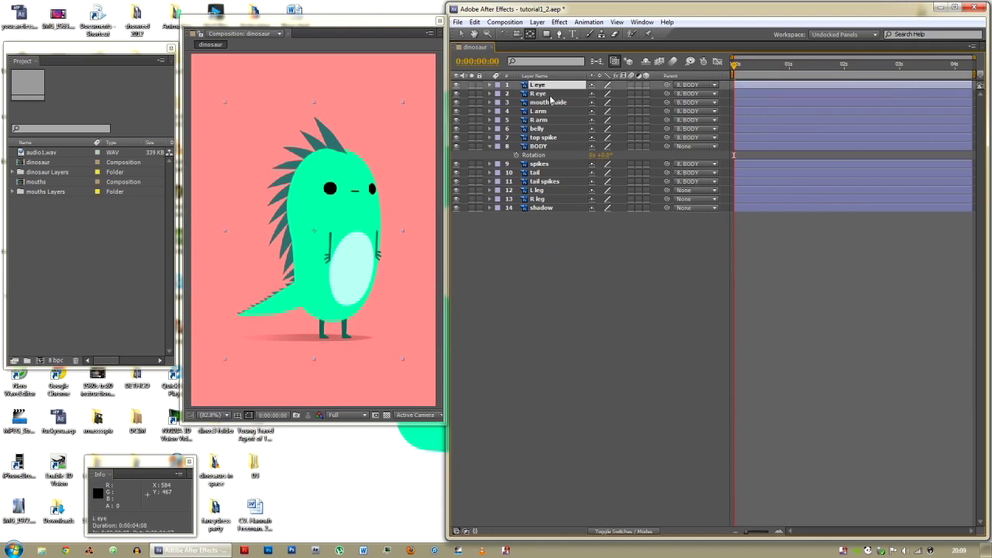
{"action": "left_click_drag", "start_coordinate": [314, 231], "coordinate": [330, 188]}
{"action": "key", "text": "ctrl+Down"}
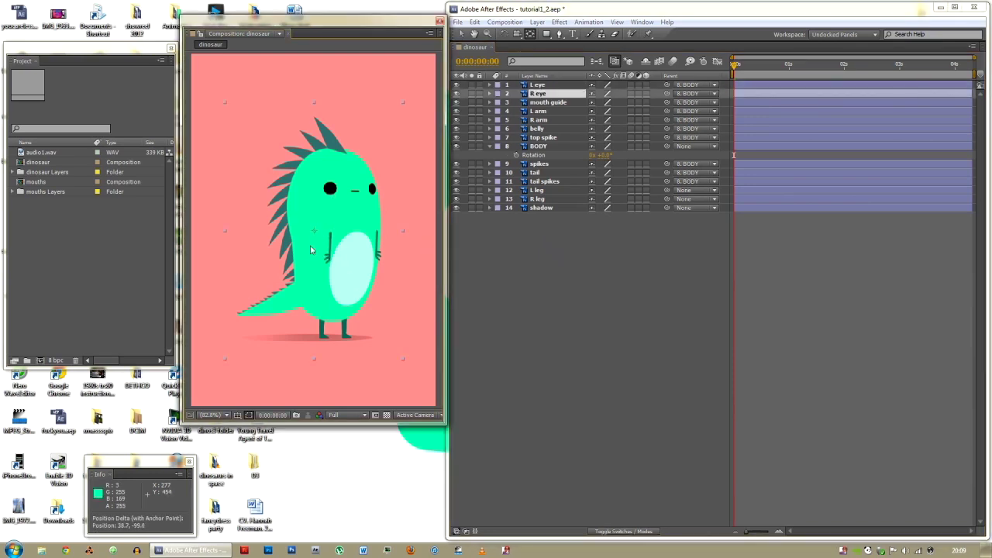
{"action": "left_click_drag", "start_coordinate": [314, 230], "coordinate": [372, 188]}
{"action": "key", "text": "ctrl+Down"}
{"action": "left_click_drag", "start_coordinate": [314, 231], "coordinate": [358, 196]}
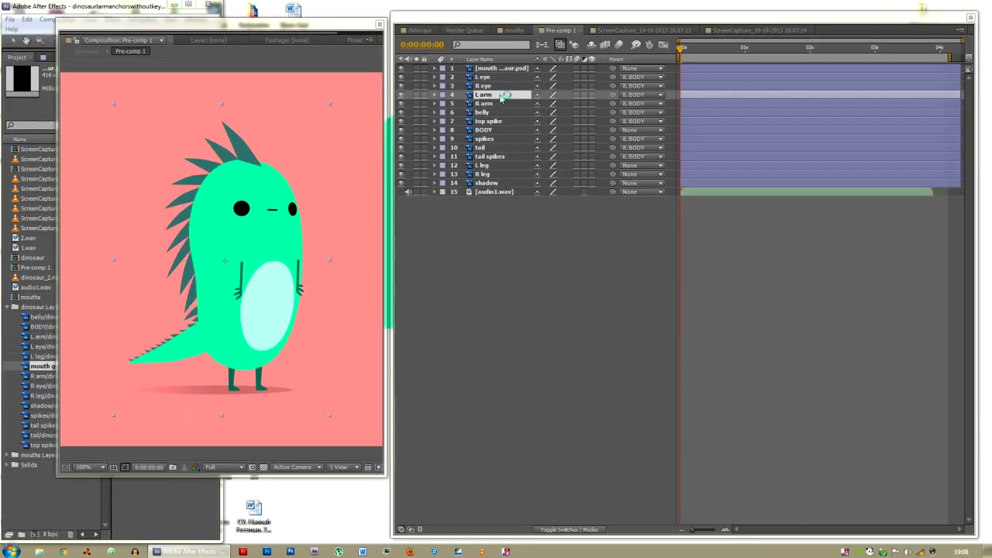
- Move the anchor points of L arm and R arm to the shoulder ends, and test each arm's rotation
{"action": "left_click_drag", "start_coordinate": [224, 262], "coordinate": [241, 263]}
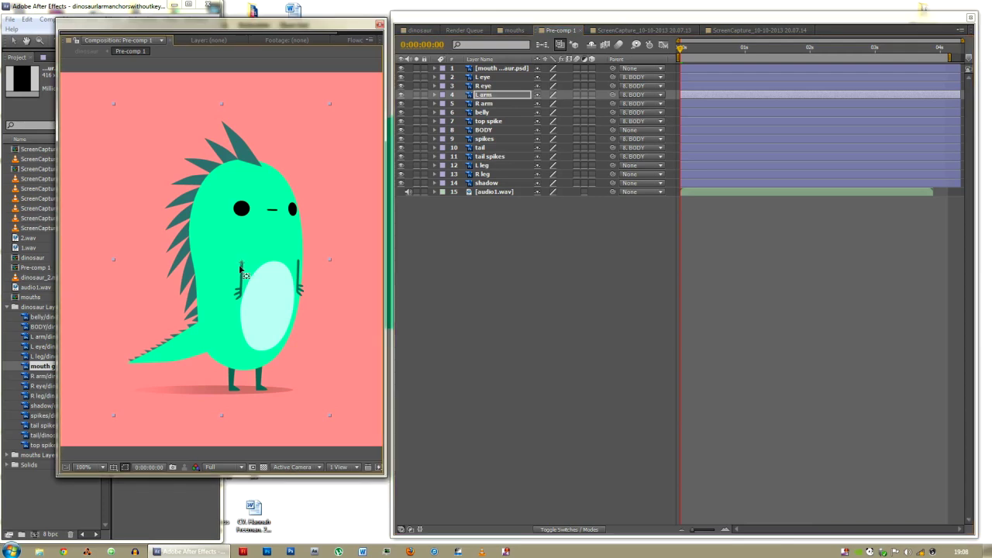
{"action": "key", "text": "r"}
{"action": "mouse_move", "coordinate": [547, 104]}
{"action": "left_mouse_down"}
{"action": "mouse_move", "coordinate": [524, 104]}
{"action": "mouse_move", "coordinate": [557, 114]}
{"action": "left_mouse_up"}
{"action": "key", "text": "ctrl+z"}
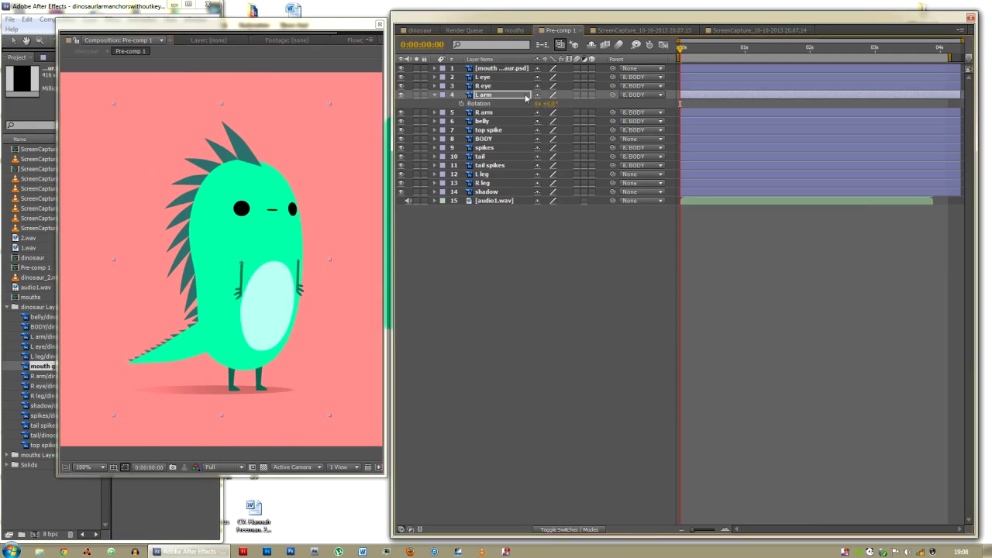
{"action": "left_click", "coordinate": [491, 114]}
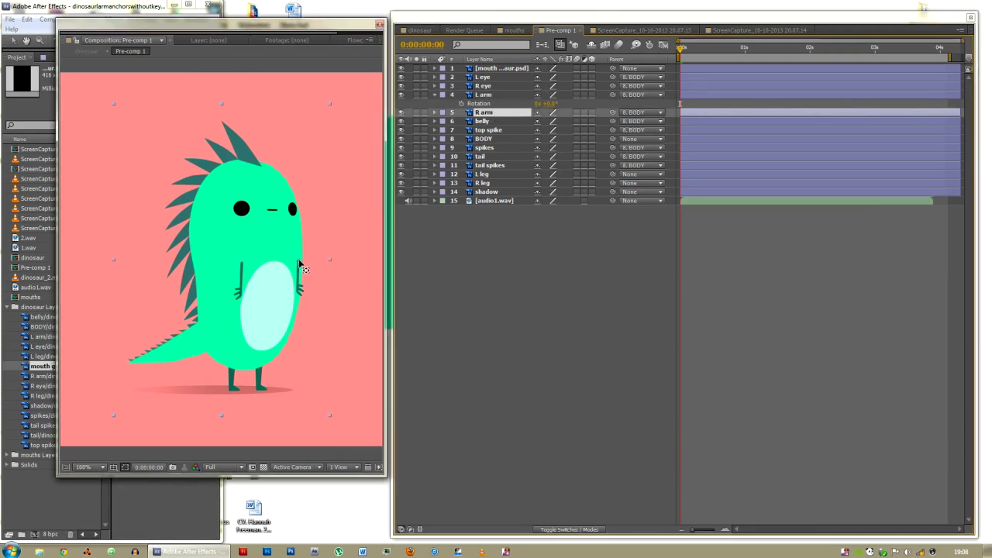
{"action": "key", "text": "r"}
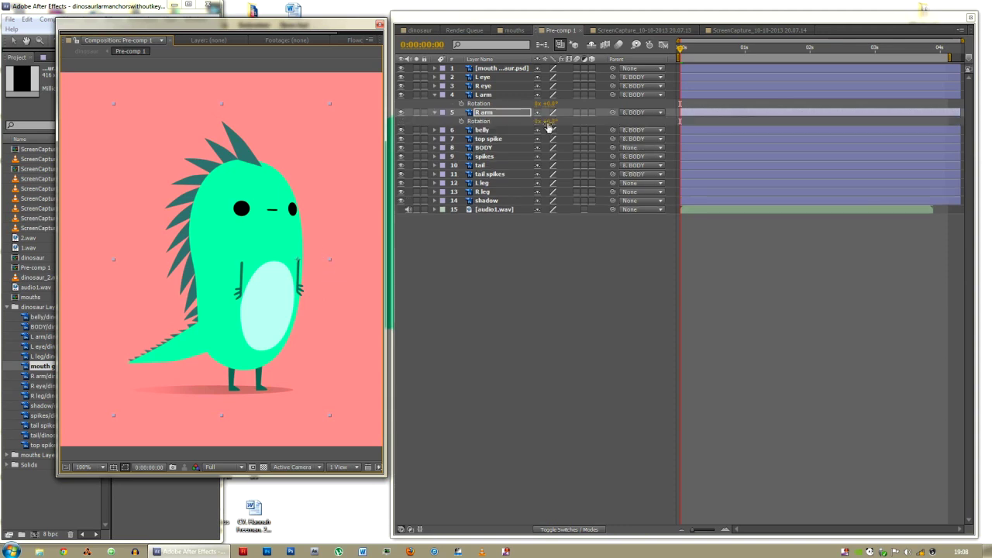
{"action": "left_click_drag", "start_coordinate": [546, 121], "coordinate": [519, 228]}
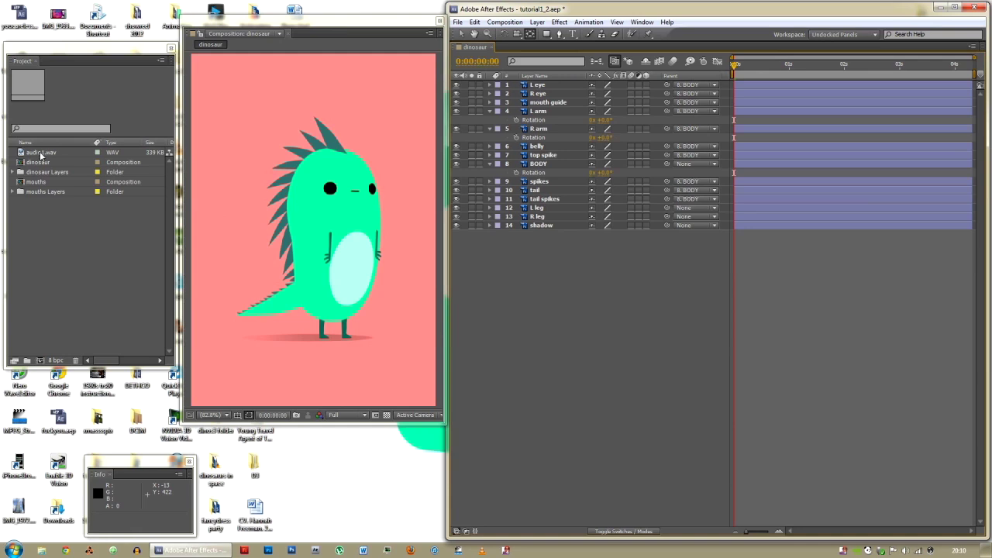
- Add audio1.wav below the shadow layer in the dinosaur composition, and play a RAM preview
{"action": "left_click_drag", "start_coordinate": [41, 154], "coordinate": [566, 264]}
{"action": "left_click", "coordinate": [899, 65]}
{"action": "left_click_drag", "start_coordinate": [908, 67], "coordinate": [683, 50]}
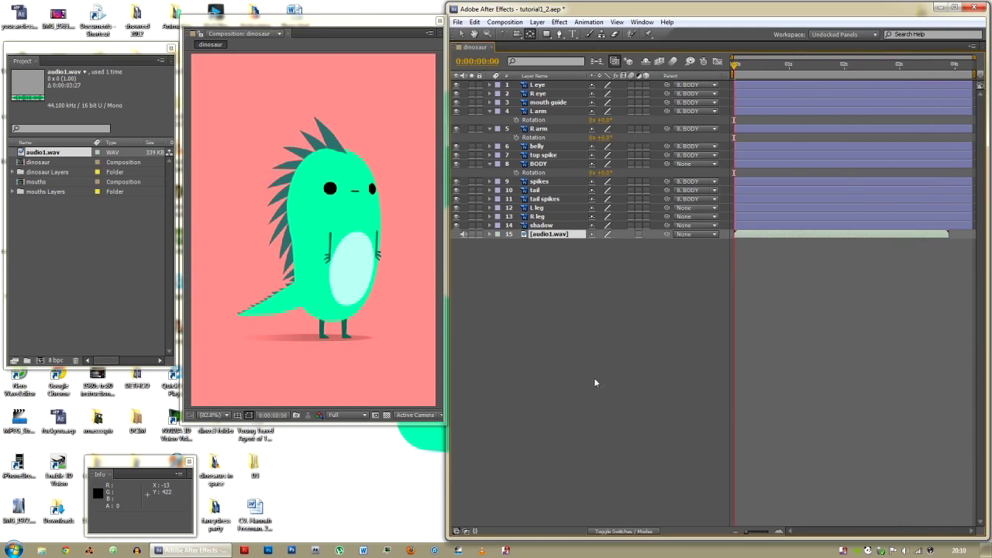
{"action": "key", "text": "KP_0"}
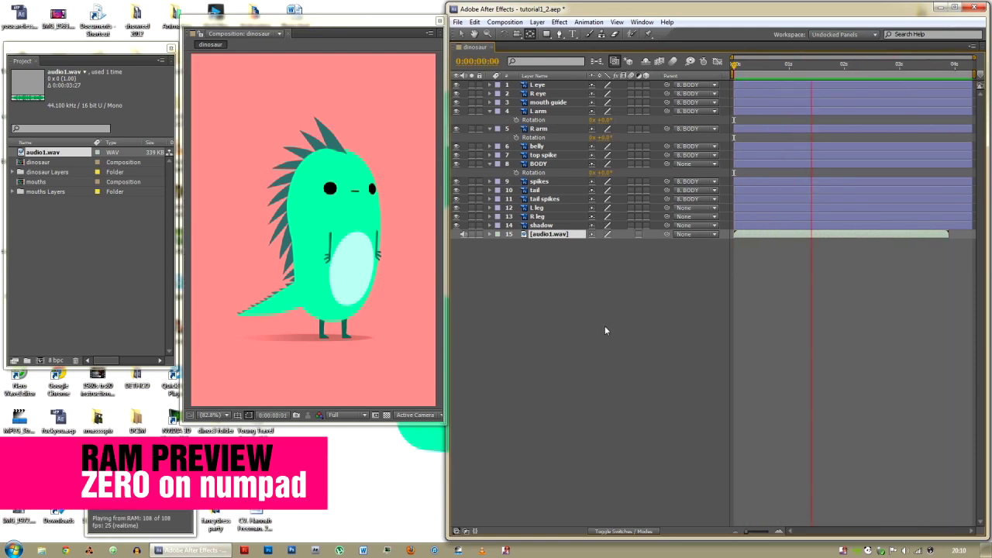
{"action": "left_click", "coordinate": [647, 334]}
- Start keyframing BODY's Rotation at 0:00:00:14, and tilt the body slightly backwards at 0:00:00:19
{"action": "left_click_drag", "start_coordinate": [735, 66], "coordinate": [766, 71]}
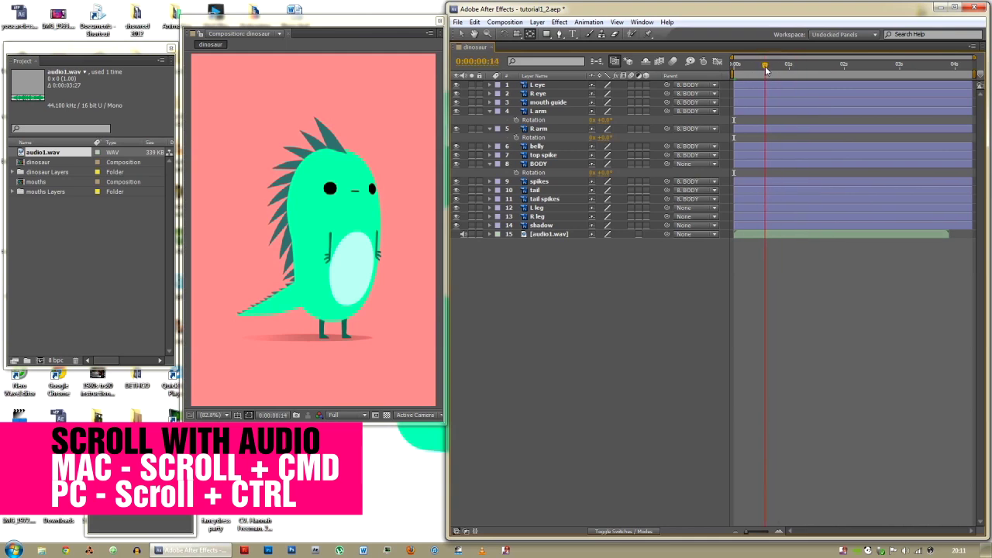
{"action": "left_click", "coordinate": [516, 173]}
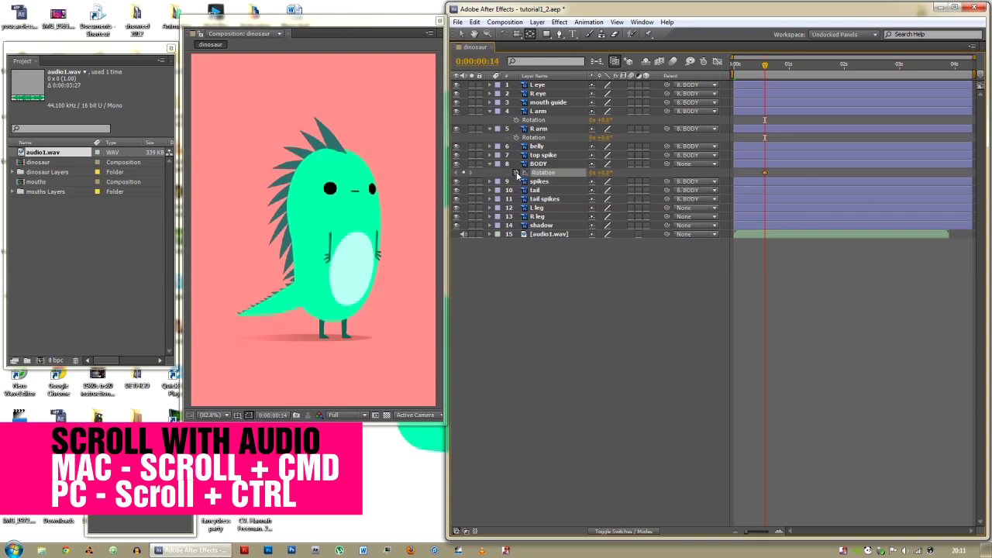
{"action": "key", "text": "Page_Down"}
{"action": "key", "text": "Page_Down"}
{"action": "key", "text": "Page_Down"}
{"action": "key", "text": "Page_Down"}
{"action": "key", "text": "Page_Down"}
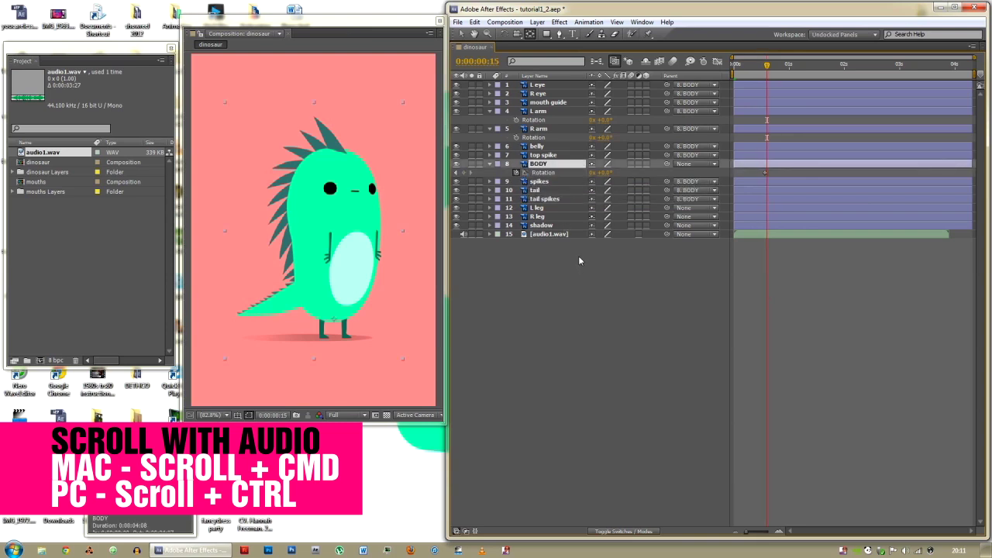
{"action": "left_click_drag", "start_coordinate": [603, 171], "coordinate": [600, 171]}
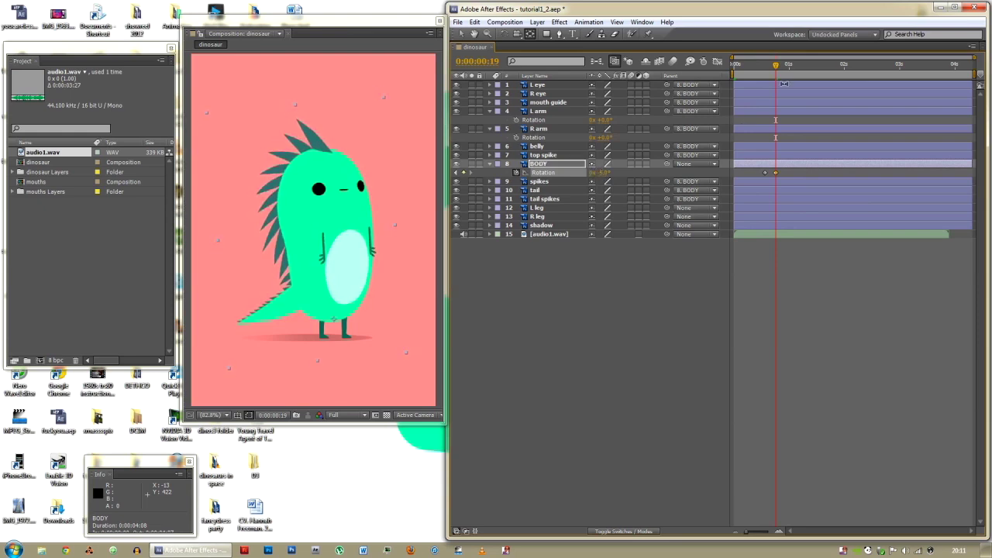
- Move BODY's two rotation keyframes earlier and closer together, with the tilted keyframe at 0:00:00:11
{"action": "mouse_move", "coordinate": [759, 68]}
{"action": "left_mouse_down"}
{"action": "mouse_move", "coordinate": [785, 65]}
{"action": "mouse_move", "coordinate": [751, 65]}
{"action": "left_mouse_up"}
{"action": "left_click_drag", "start_coordinate": [782, 178], "coordinate": [752, 173]}
{"action": "left_click_drag", "start_coordinate": [752, 67], "coordinate": [758, 176]}
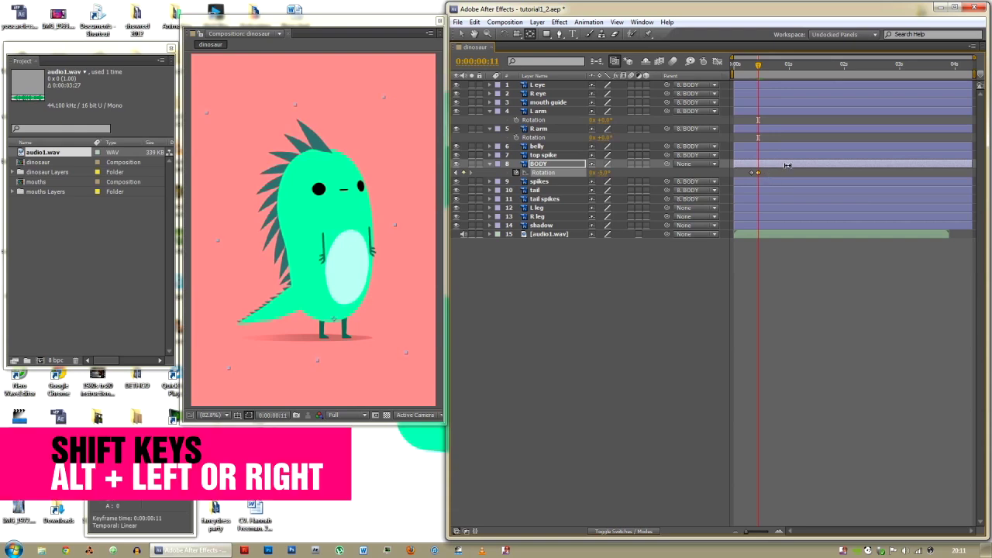
- Nudge the tilted keyframe one frame later and back, and apply Easy Ease to both BODY rotation keyframes
{"action": "key", "text": "alt+Right"}
{"action": "key", "text": "alt+Left"}
{"action": "key", "text": "alt+Right"}
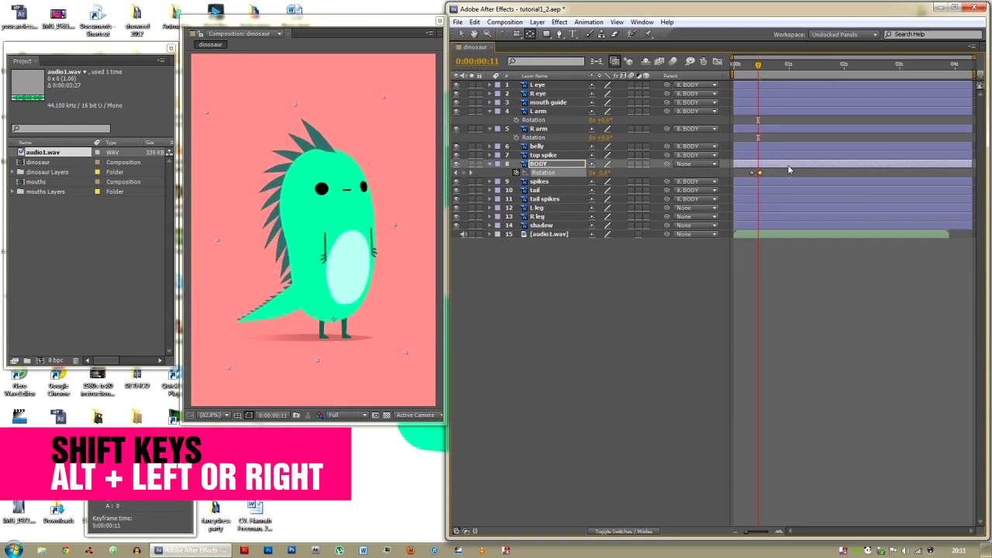
{"action": "key", "text": "alt+Left"}
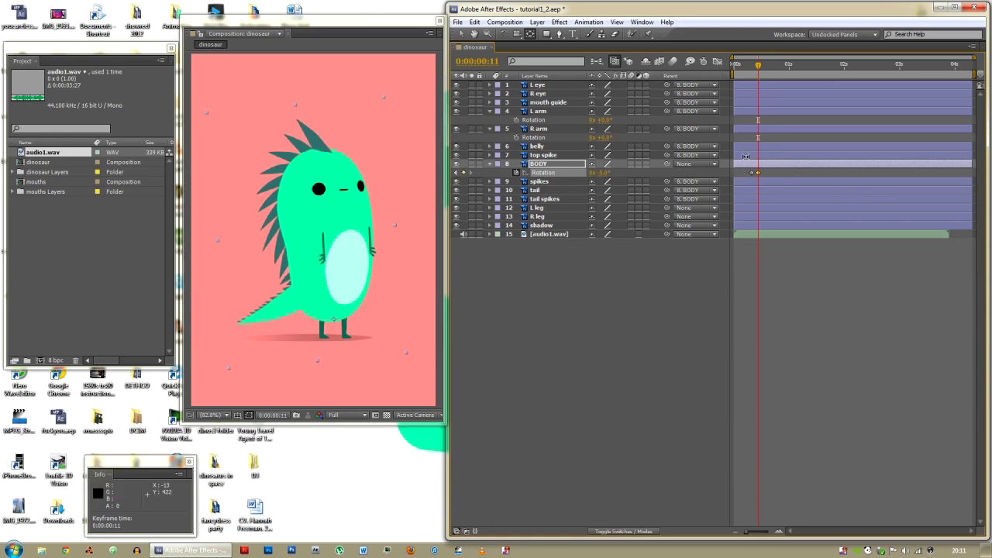
{"action": "key", "text": "F9"}
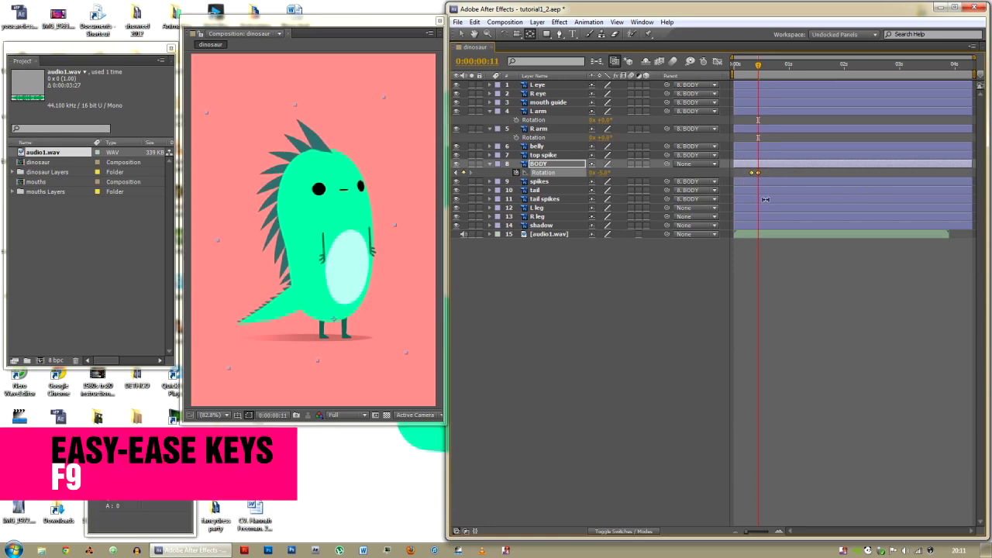
{"action": "left_click", "coordinate": [789, 276]}
- Add a BODY rotation keyframe at 0:00:03:08 to hold the tilt, and rotate the body back towards upright a few frames on
{"action": "left_click_drag", "start_coordinate": [758, 65], "coordinate": [911, 69]}
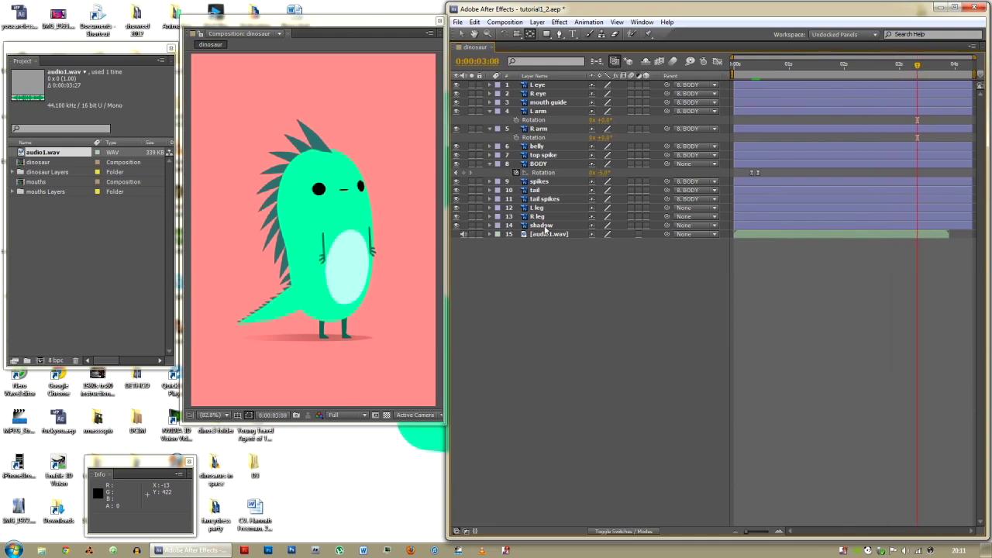
{"action": "left_click", "coordinate": [463, 172]}
{"action": "key", "text": "Page_Down"}
{"action": "key", "text": "Page_Down"}
{"action": "key", "text": "Page_Down"}
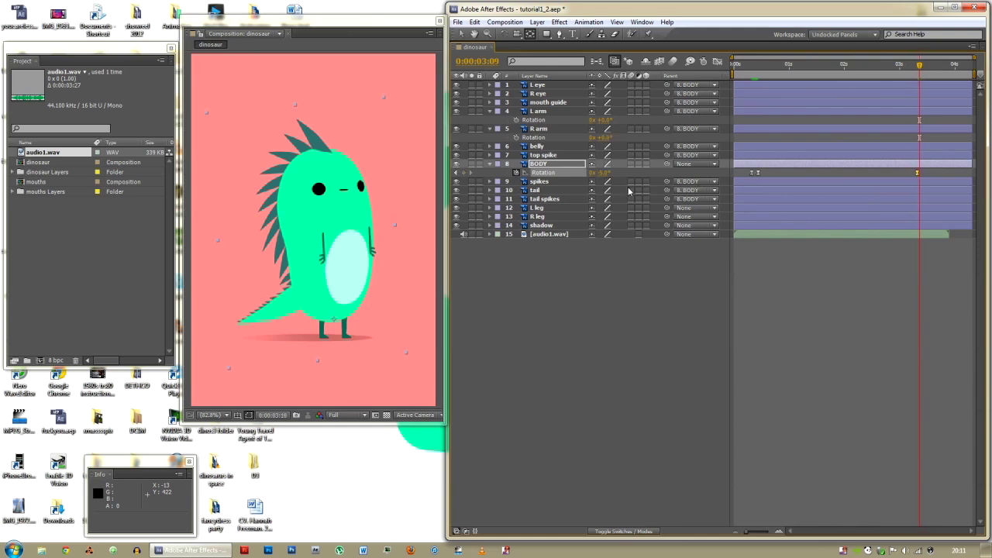
{"action": "left_click_drag", "start_coordinate": [602, 172], "coordinate": [609, 172]}
- Shift the last two BODY rotation keyframes earlier so the return movement starts at 0:00:03:05
{"action": "left_click_drag", "start_coordinate": [924, 66], "coordinate": [911, 67]}
{"action": "mouse_move", "coordinate": [907, 174]}
{"action": "left_mouse_down"}
{"action": "mouse_move", "coordinate": [926, 178]}
{"action": "mouse_move", "coordinate": [911, 177]}
{"action": "left_mouse_up"}
{"action": "left_click", "coordinate": [924, 276]}
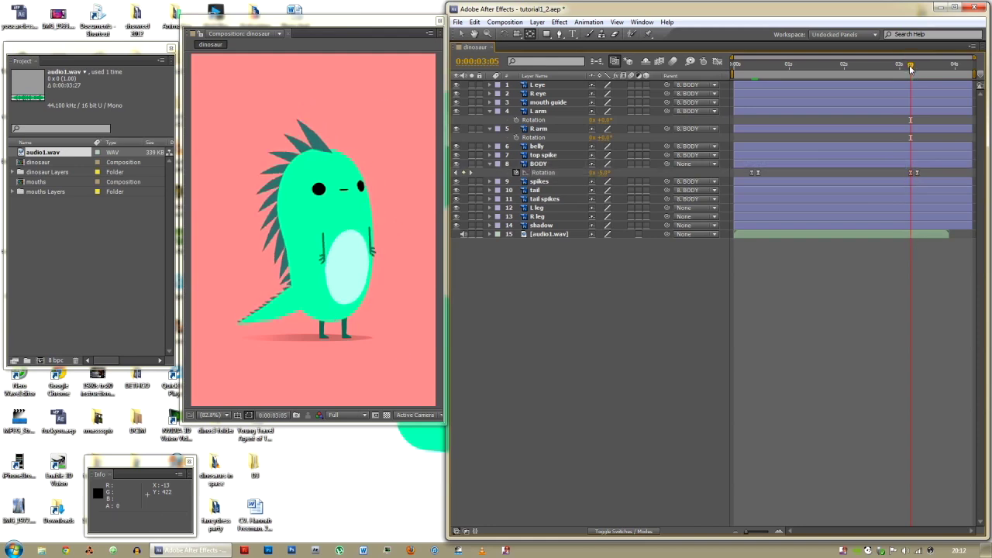
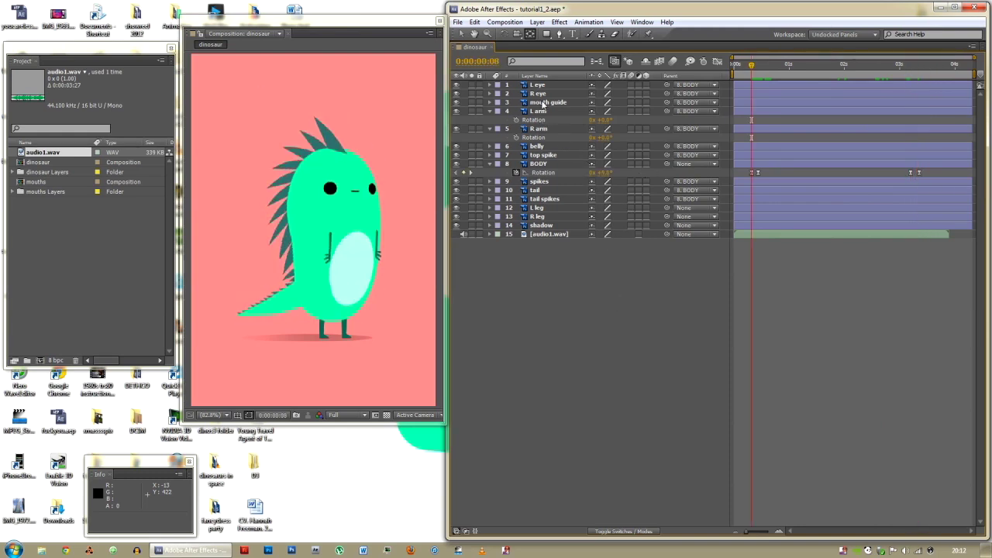
- Reveal Position on the L eye and R eye layers and start position keyframes for both at 0:00:00:08
{"action": "left_click", "coordinate": [549, 87]}
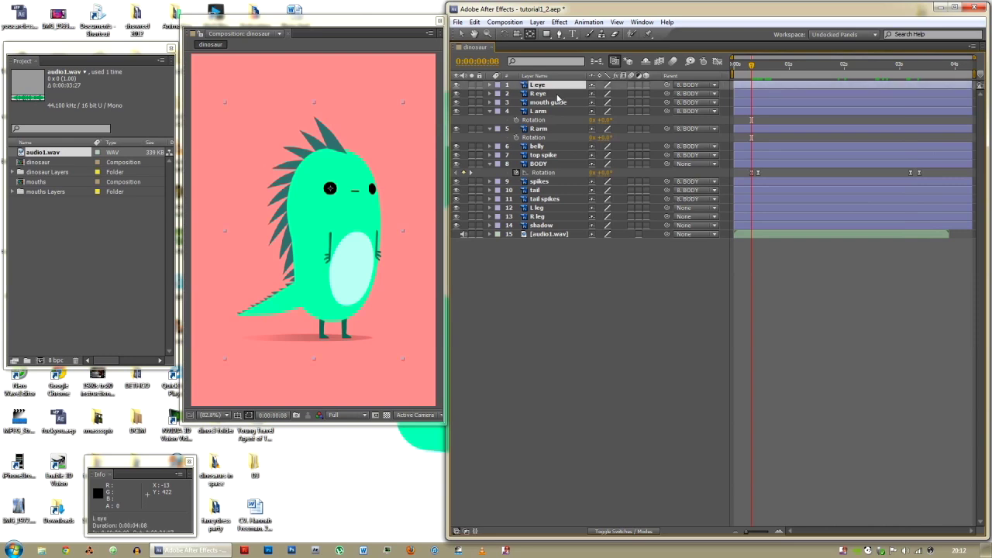
{"action": "left_click", "coordinate": [557, 94], "text": "shift"}
{"action": "key", "text": "p"}
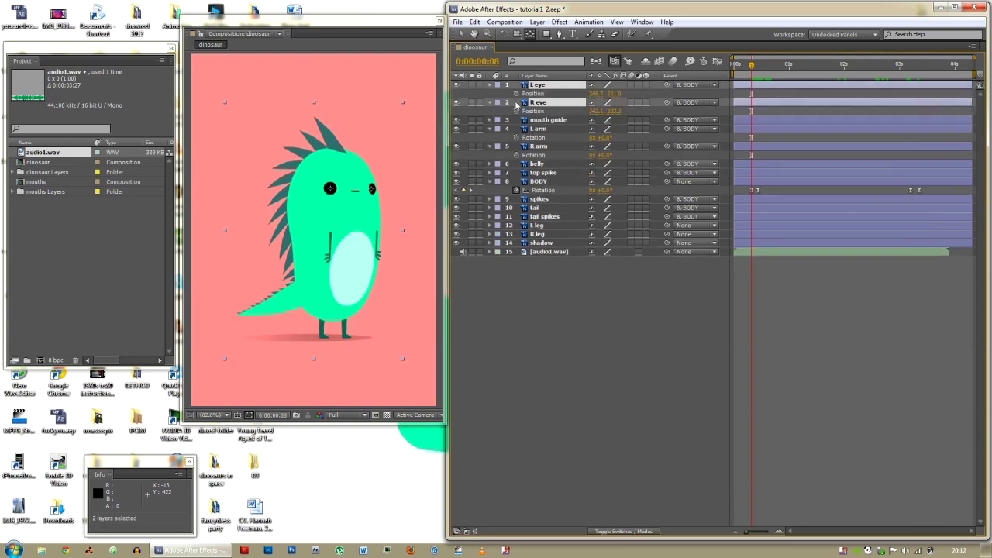
{"action": "left_click", "coordinate": [517, 93]}
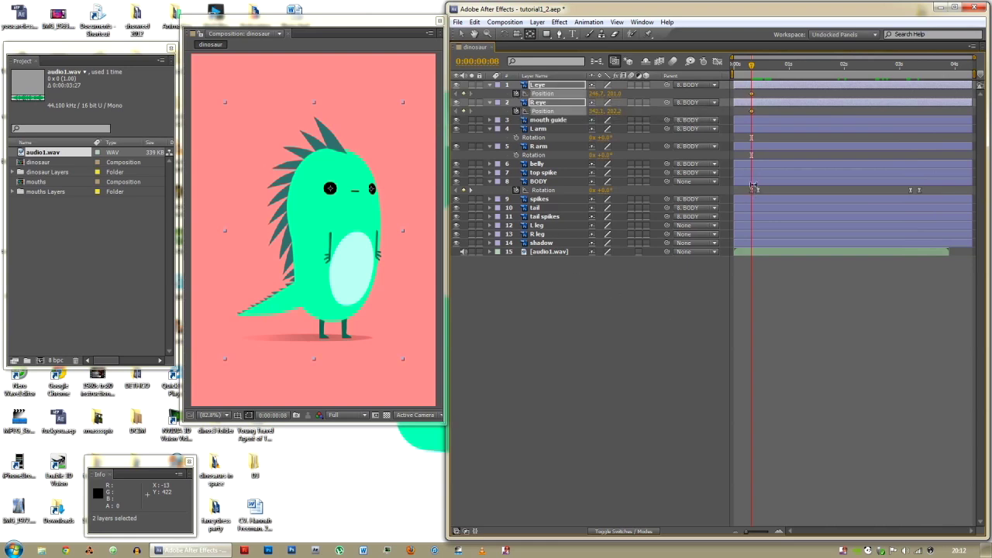
- At 0:00:00:11, nudge both eyes upward and slightly towards the dinosaur's back to animate an upward glance
{"action": "left_click_drag", "start_coordinate": [751, 69], "coordinate": [761, 240]}
{"action": "key", "text": "j"}
{"action": "key", "text": "j"}
{"action": "key", "text": "Page_Down"}
{"action": "key", "text": "Page_Down"}
{"action": "key", "text": "Page_Down"}
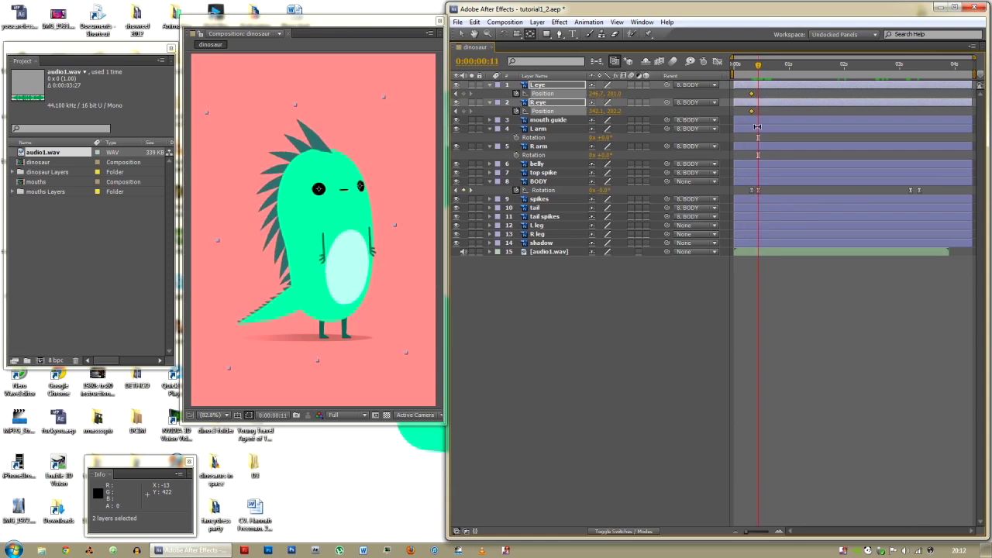
{"action": "key", "text": "Up"}
{"action": "key", "text": "Up"}
{"action": "key", "text": "Up"}
{"action": "key", "text": "Up"}
{"action": "key", "text": "Up"}
{"action": "key", "text": "Up"}
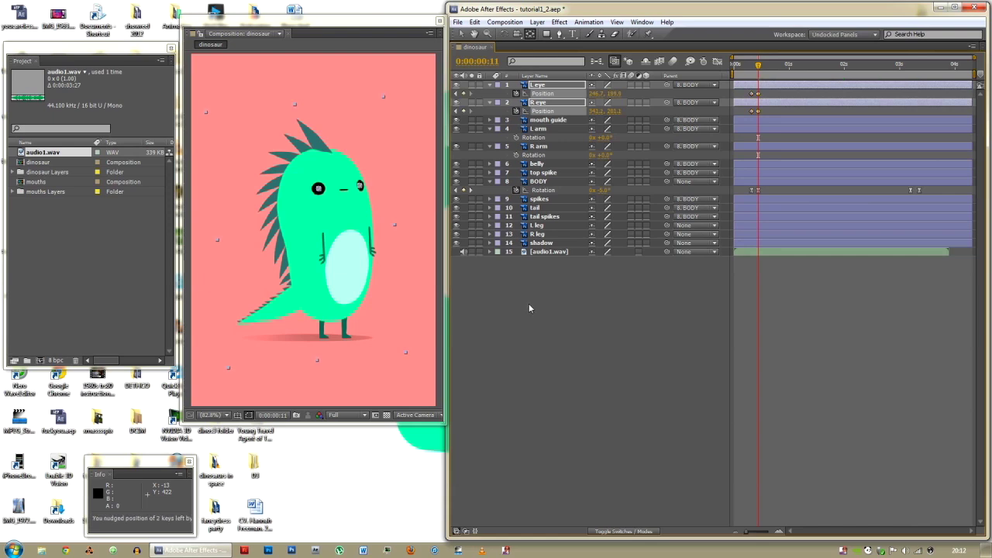
{"action": "key", "text": "Left"}
{"action": "key", "text": "Up"}
{"action": "key", "text": "Up"}
{"action": "key", "text": "Right"}
{"action": "key", "text": "Left"}
- Step through the glance frame by frame and apply Easy Ease to all position keyframes of both eyes
{"action": "key", "text": "Page_Up"}
{"action": "key", "text": "Page_Up"}
{"action": "key", "text": "Page_Up"}
{"action": "key", "text": "Page_Up"}
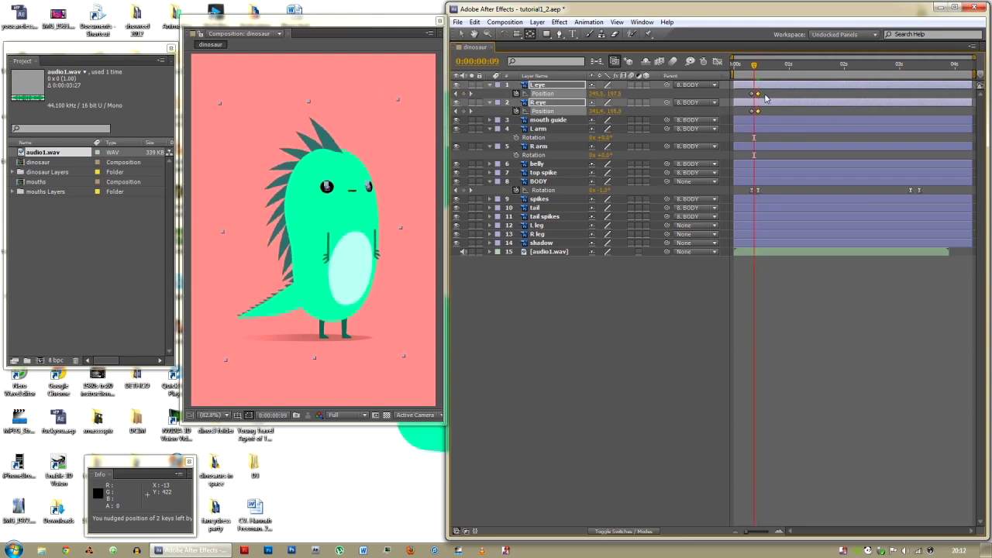
{"action": "key", "text": "Page_Down"}
{"action": "key", "text": "Page_Down"}
{"action": "key", "text": "Page_Down"}
{"action": "key", "text": "Page_Down"}
{"action": "left_click_drag", "start_coordinate": [764, 93], "coordinate": [743, 112]}
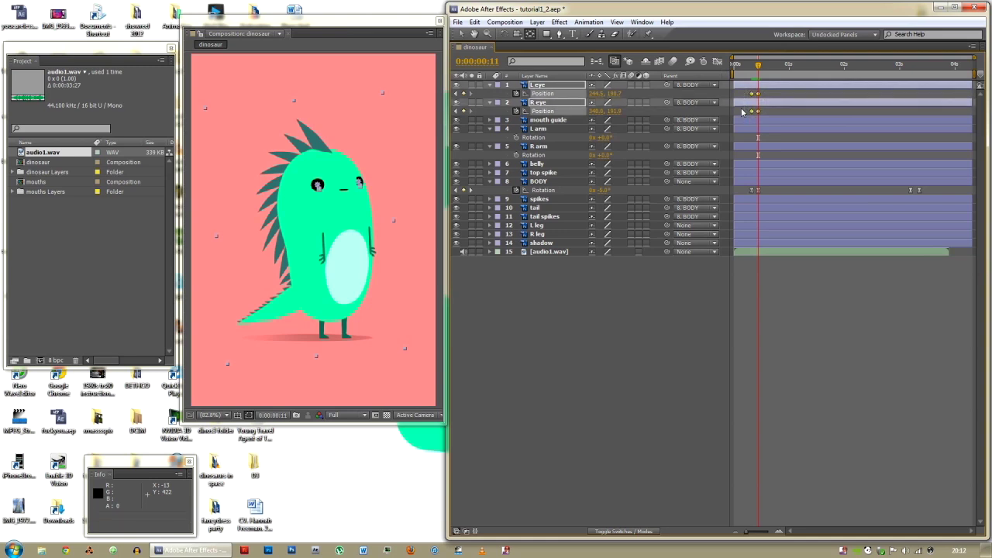
{"action": "key", "text": "F9"}
- Add hold position keyframes for both eyes near the return movement and shift them to 0:00:03:05
{"action": "left_click_drag", "start_coordinate": [759, 65], "coordinate": [908, 66]}
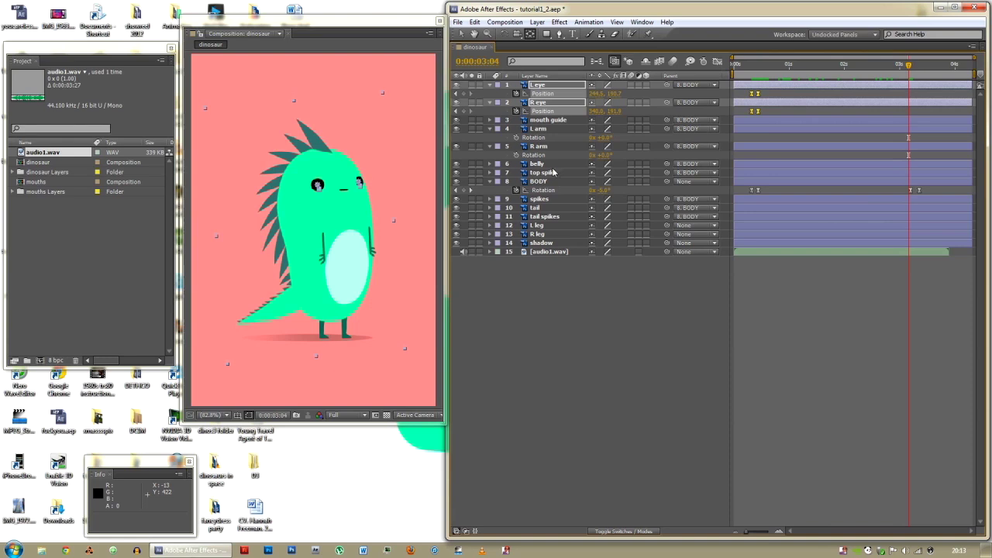
{"action": "left_click", "coordinate": [463, 94]}
{"action": "left_click", "coordinate": [463, 112]}
{"action": "key", "text": "Page_Down"}
{"action": "key", "text": "Page_Down"}
{"action": "key", "text": "Page_Down"}
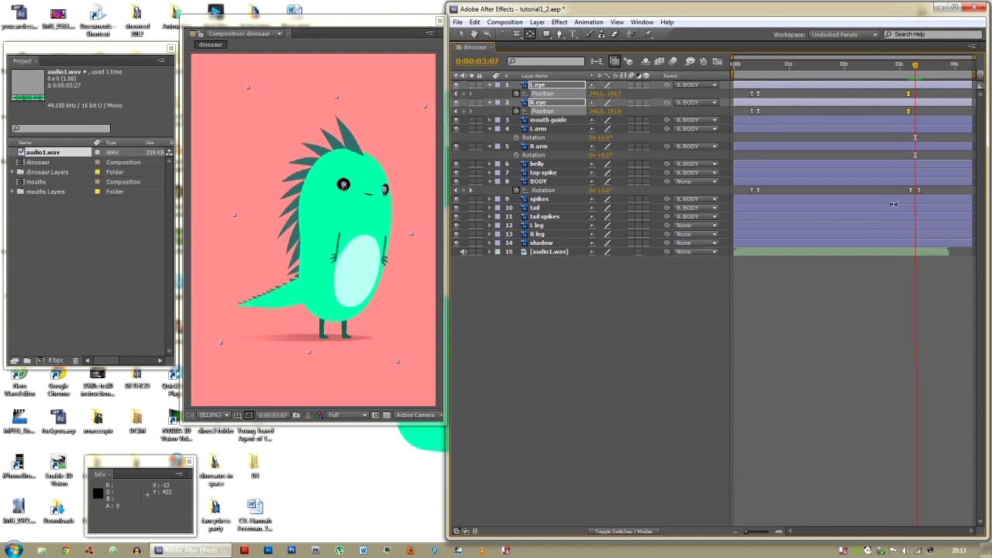
{"action": "key", "text": "Page_Up"}
{"action": "key", "text": "Page_Up"}
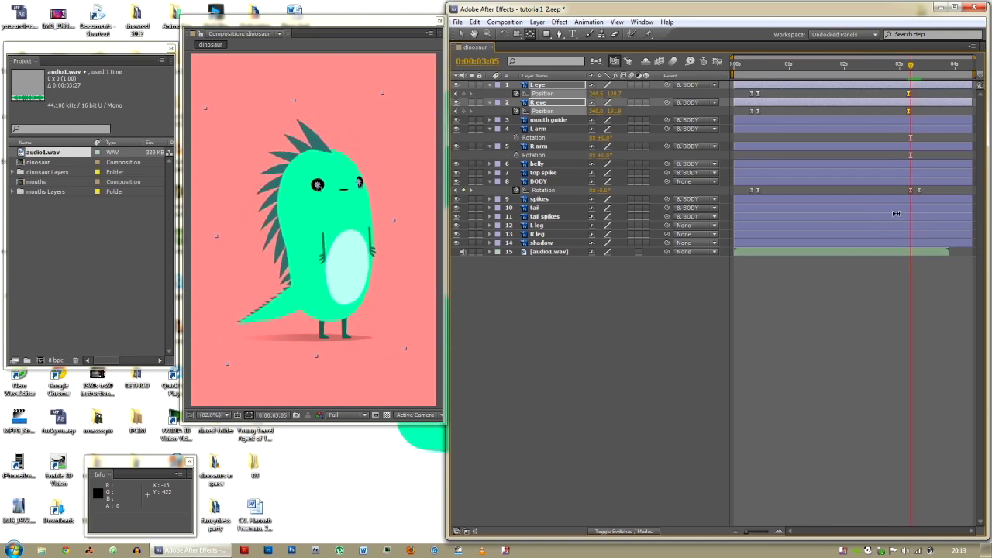
{"action": "key", "text": "alt+Right"}
- Add position keyframes for both eyes at 0:00:03:09 and nudge the eyes back down towards their original place
{"action": "key", "text": "Page_Down"}
{"action": "key", "text": "Page_Down"}
{"action": "key", "text": "Page_Down"}
{"action": "key", "text": "Page_Down"}
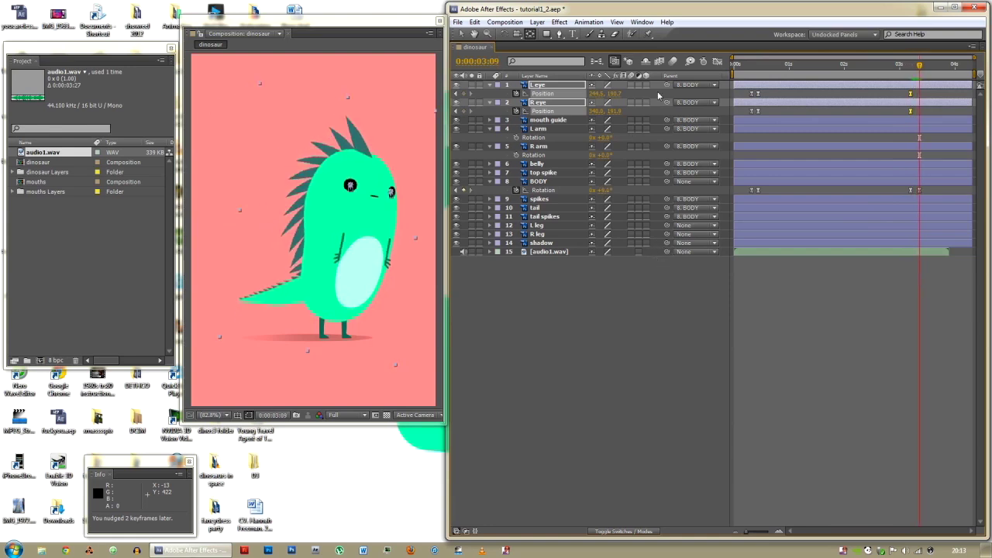
{"action": "left_click", "coordinate": [463, 93]}
{"action": "left_click", "coordinate": [464, 111]}
{"action": "key", "text": "Right"}
{"action": "key", "text": "Down"}
{"action": "key", "text": "Down"}
{"action": "key", "text": "Down"}
{"action": "key", "text": "Down"}
{"action": "key", "text": "Down"}
{"action": "key", "text": "Down"}
{"action": "key", "text": "Down"}
{"action": "key", "text": "Down"}
{"action": "key", "text": "Down"}
{"action": "key", "text": "Down"}
{"action": "key", "text": "Down"}
{"action": "key", "text": "Down"}
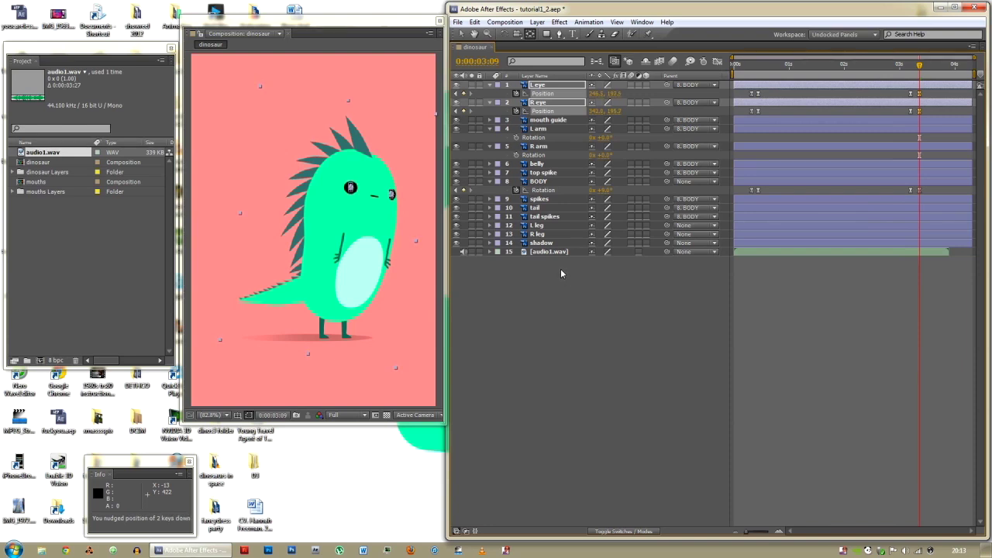
- Deselect everything and play back the return movement from about 0:00:03:04
{"action": "left_click", "coordinate": [671, 349]}
{"action": "left_click", "coordinate": [909, 67]}
{"action": "key", "text": "space"}
{"action": "left_click_drag", "start_coordinate": [944, 65], "coordinate": [741, 78]}
- Add a BODY rotation keyframe at 0:00:00:05, three frames before the backward tilt begins
{"action": "key", "text": "Page_Down"}
{"action": "key", "text": "Page_Down"}
{"action": "key", "text": "Page_Down"}
{"action": "key", "text": "Page_Down"}
{"action": "key", "text": "Page_Down"}
{"action": "left_click", "coordinate": [539, 181]}
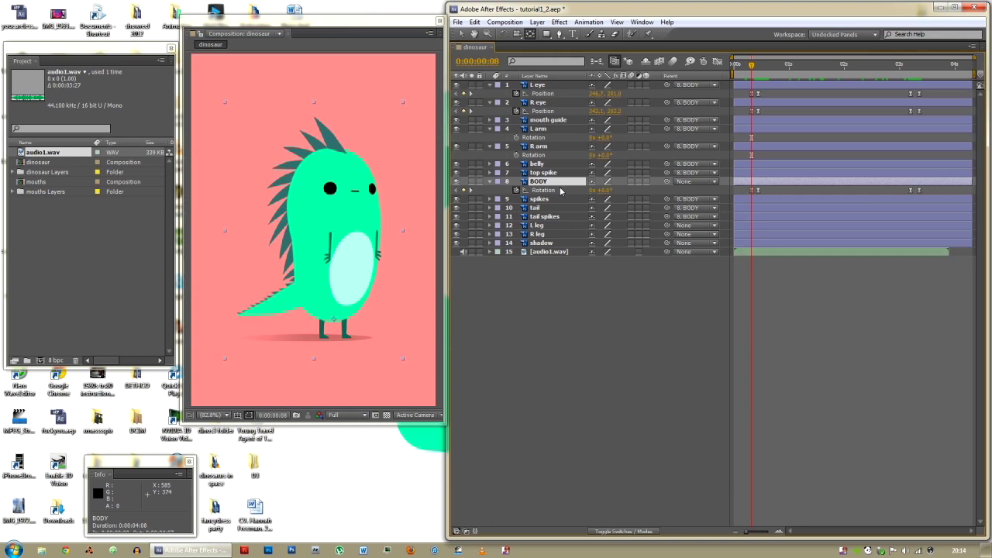
{"action": "key", "text": "Page_Up"}
{"action": "key", "text": "Page_Up"}
{"action": "key", "text": "Page_Up"}
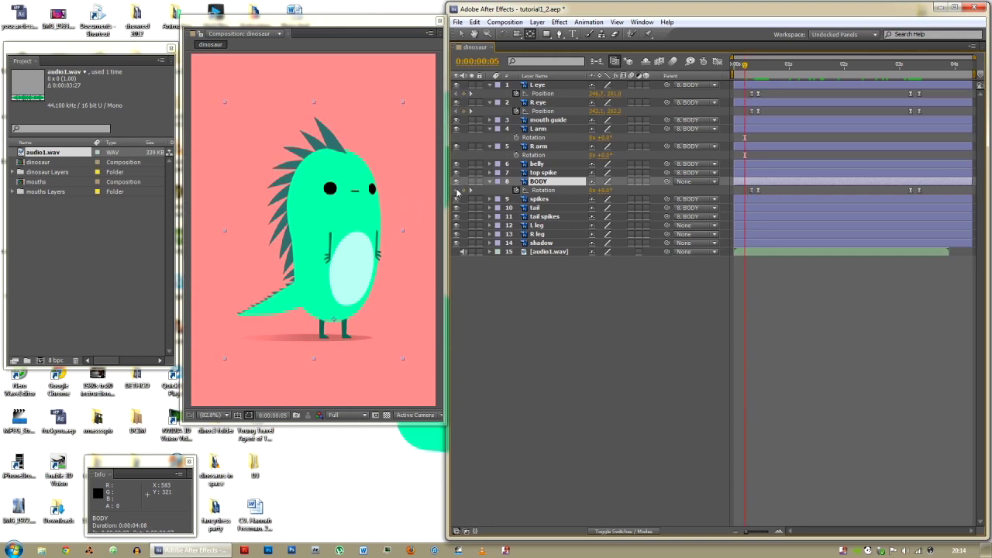
{"action": "left_click", "coordinate": [464, 191]}
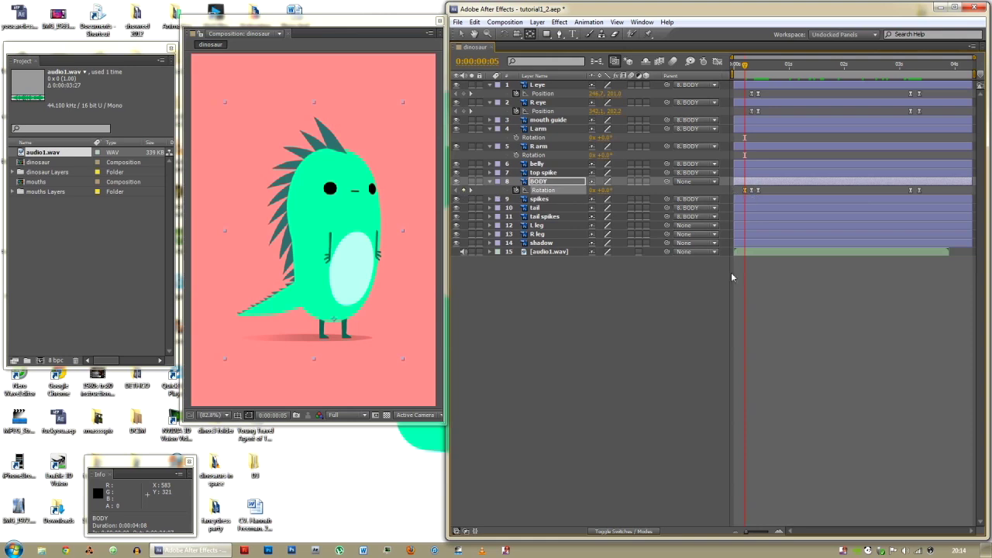
- At 0:00:00:08, rotate BODY slightly forward as an anticipation before the backward tilt
{"action": "key", "text": "Page_Down"}
{"action": "key", "text": "Page_Down"}
{"action": "key", "text": "Page_Down"}
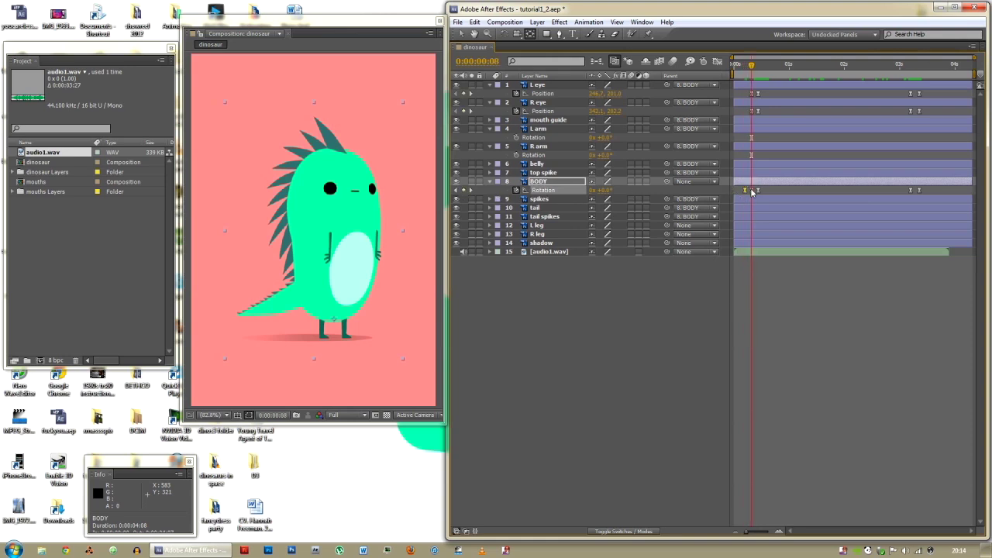
{"action": "mouse_move", "coordinate": [751, 192]}
{"action": "key", "text": "Page_Down"}
{"action": "key", "text": "Page_Down"}
{"action": "key", "text": "Page_Down"}
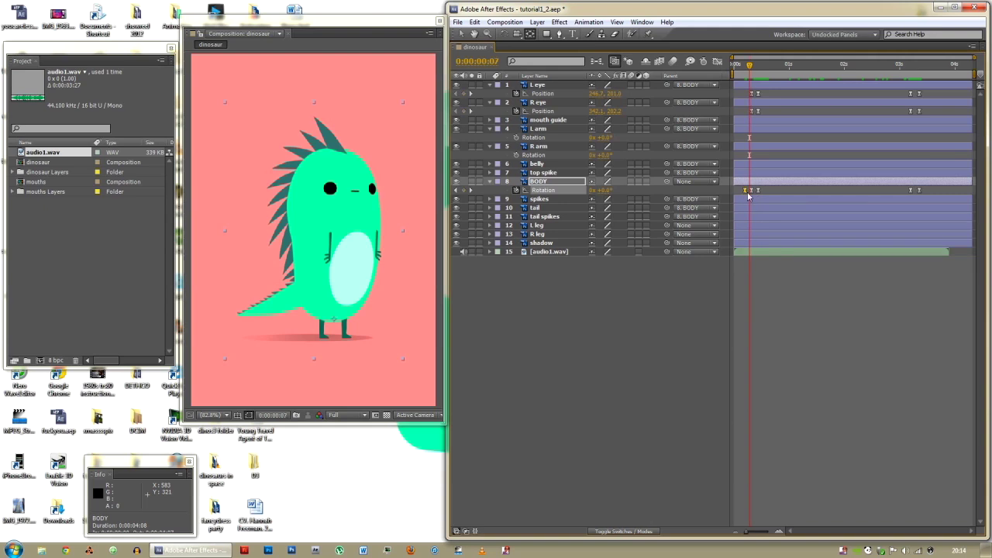
{"action": "key", "text": "Page_Up"}
{"action": "key", "text": "Page_Up"}
{"action": "key", "text": "Page_Up"}
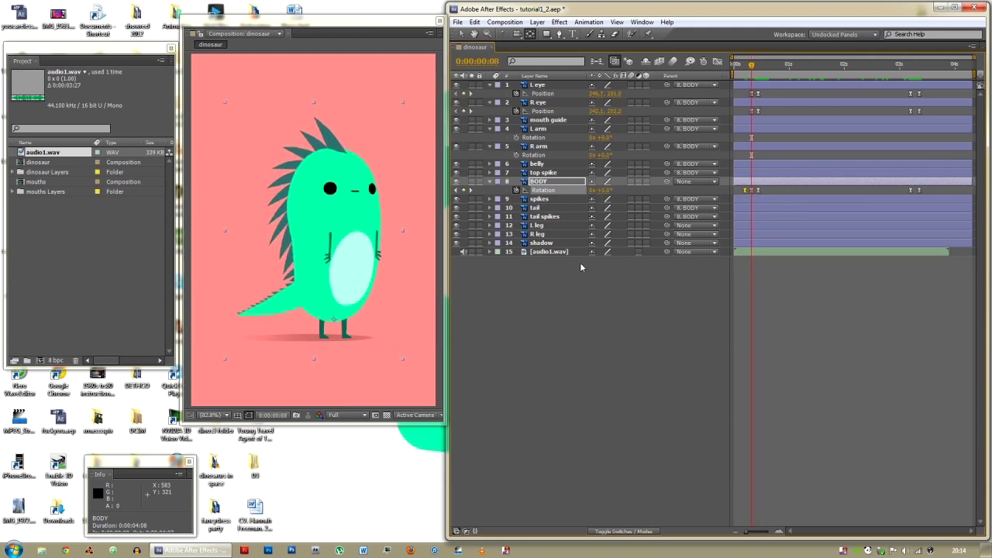
{"action": "left_click", "coordinate": [607, 190]}
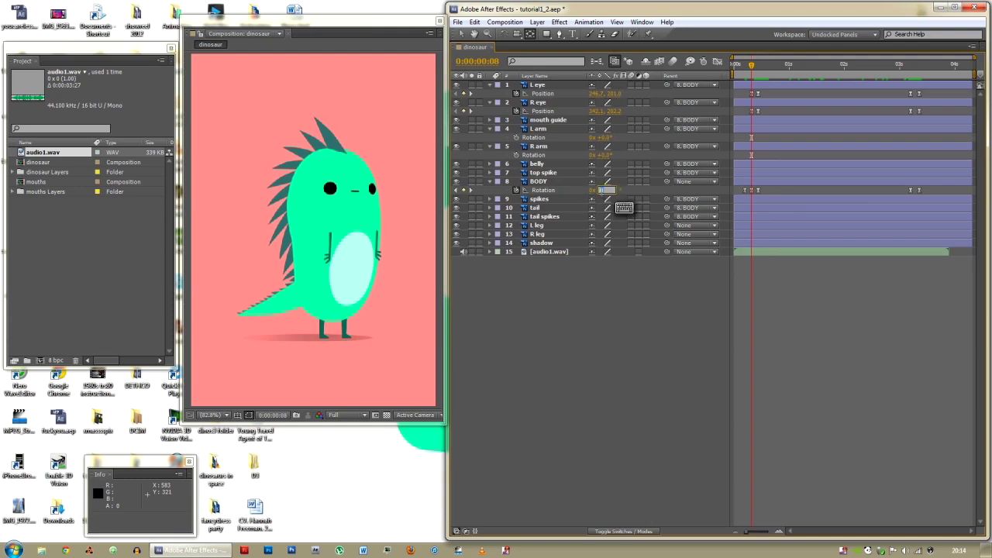
{"action": "type", "text": "-"}
{"action": "key", "text": "Return"}
- Step back and forth through the first frames to check the body's anticipation and tilt
{"action": "left_click", "coordinate": [654, 292]}
{"action": "key", "text": "Page_Up"}
{"action": "key", "text": "Page_Up"}
{"action": "key", "text": "Page_Up"}
{"action": "key", "text": "Page_Down"}
{"action": "key", "text": "Page_Down"}
{"action": "key", "text": "Page_Down"}
{"action": "key", "text": "Page_Down"}
{"action": "key", "text": "Page_Down"}
{"action": "key", "text": "Page_Down"}
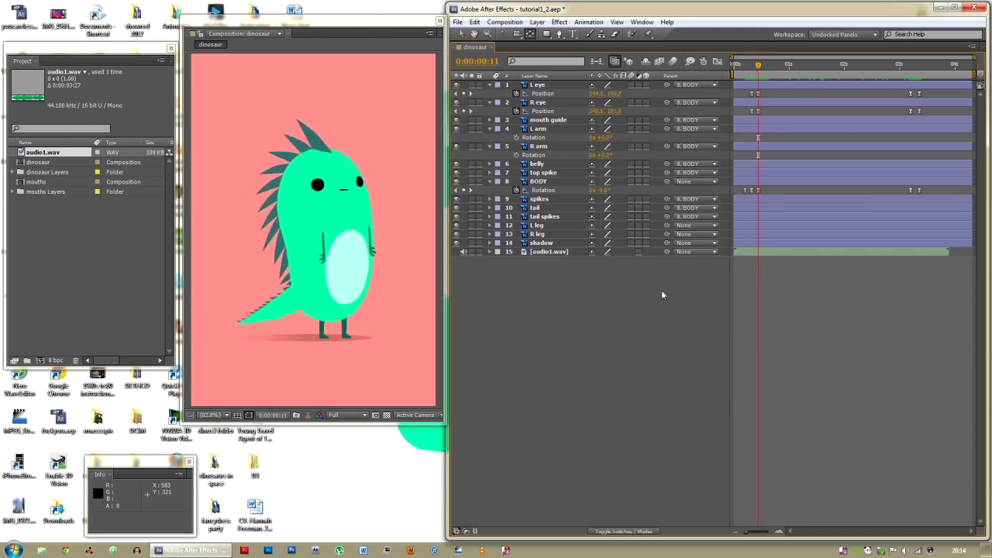
{"action": "key", "text": "Page_Up"}
{"action": "key", "text": "Page_Up"}
{"action": "key", "text": "Page_Up"}
{"action": "key", "text": "Page_Up"}
{"action": "key", "text": "Page_Up"}
{"action": "key", "text": "Page_Up"}
{"action": "key", "text": "Page_Down"}
{"action": "key", "text": "Page_Down"}
{"action": "key", "text": "Page_Down"}
{"action": "key", "text": "Page_Down"}
{"action": "key", "text": "Page_Down"}
{"action": "key", "text": "Page_Down"}
{"action": "key", "text": "Page_Down"}
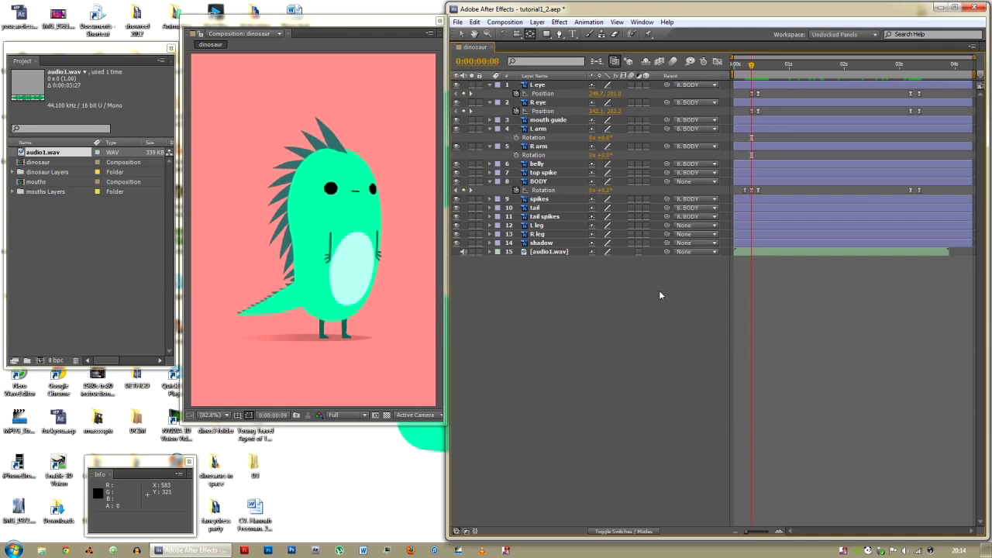
{"action": "key", "text": "Page_Up"}
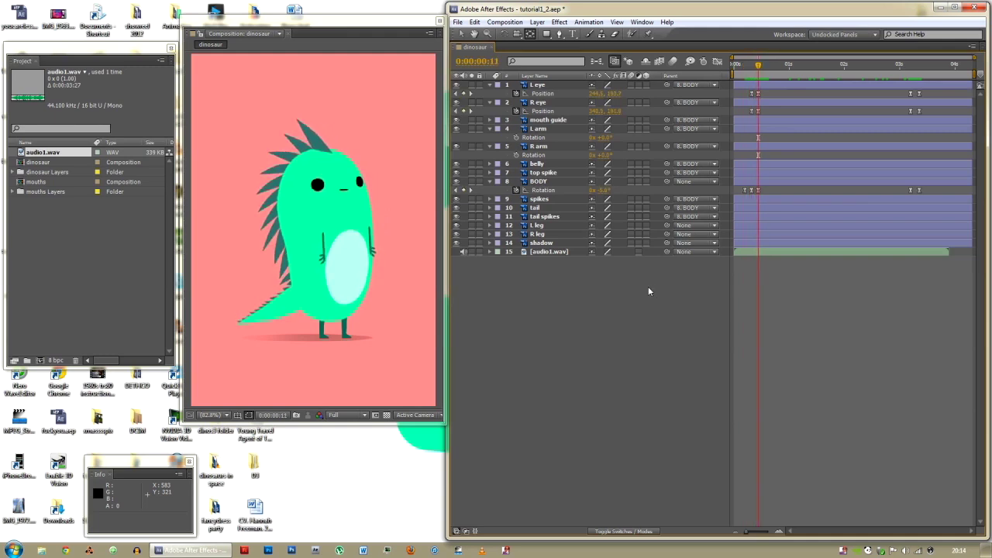
- Add a BODY rotation keyframe three frames after the tilt and push the 0:00:00:11 tilt slightly further back
{"action": "key", "text": "Page_Down"}
{"action": "key", "text": "Page_Down"}
{"action": "key", "text": "Page_Down"}
{"action": "left_click", "coordinate": [465, 190]}
{"action": "key", "text": "Page_Up"}
{"action": "key", "text": "Page_Up"}
{"action": "key", "text": "Page_Up"}
{"action": "left_click", "coordinate": [603, 190]}
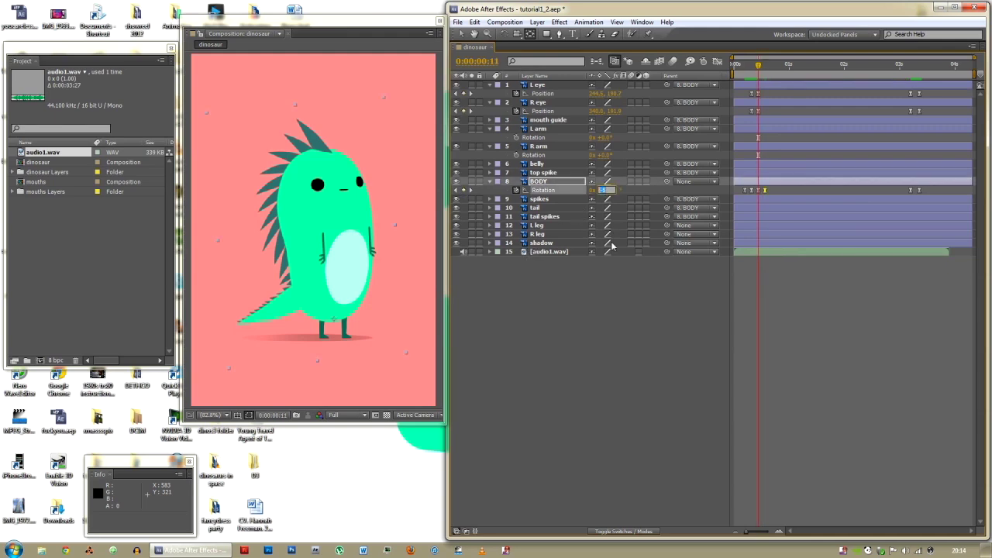
{"action": "left_click", "coordinate": [650, 301]}
- End the work area at 0:00:00:20 and preview the first body movement from the start
{"action": "left_click", "coordinate": [778, 66]}
{"action": "key", "text": "n"}
{"action": "left_click", "coordinate": [734, 67]}
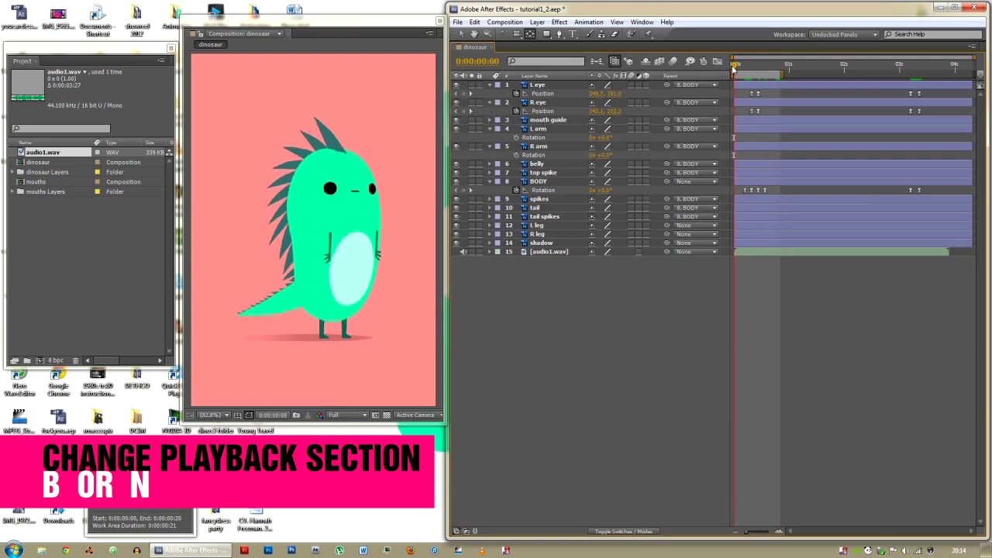
{"action": "key", "text": "space"}
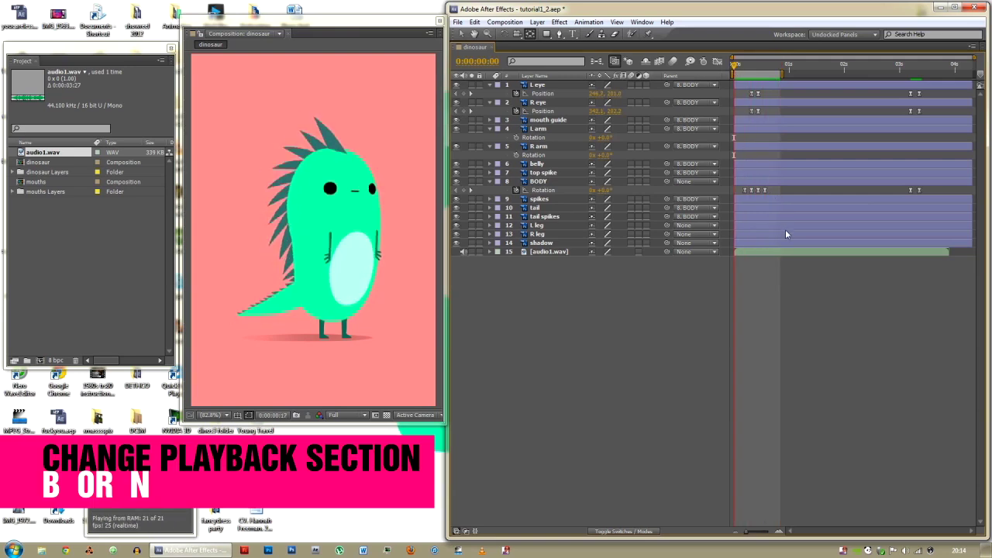
{"action": "key", "text": "space"}
- Add a BODY rotation keyframe three frames before the return movement starts at 0:00:03:05
{"action": "left_click_drag", "start_coordinate": [734, 66], "coordinate": [914, 68]}
{"action": "key", "text": "Page_Up"}
{"action": "key", "text": "Page_Up"}
{"action": "key", "text": "Page_Up"}
{"action": "key", "text": "Page_Up"}
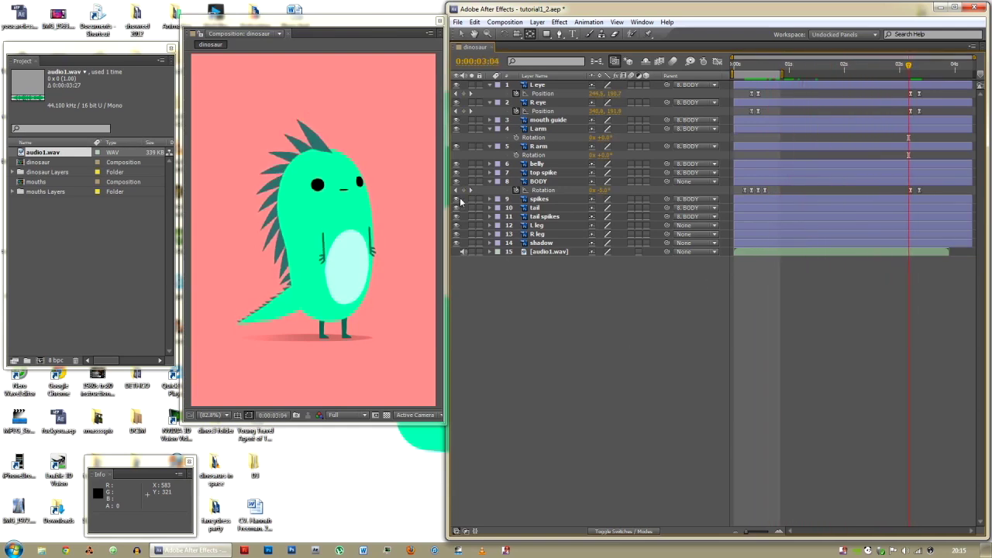
{"action": "left_click", "coordinate": [464, 190]}
- At 0:00:03:05, tilt BODY slightly further back as an anticipation of the return movement
{"action": "key", "text": "Page_Down"}
{"action": "key", "text": "Page_Down"}
{"action": "key", "text": "Page_Down"}
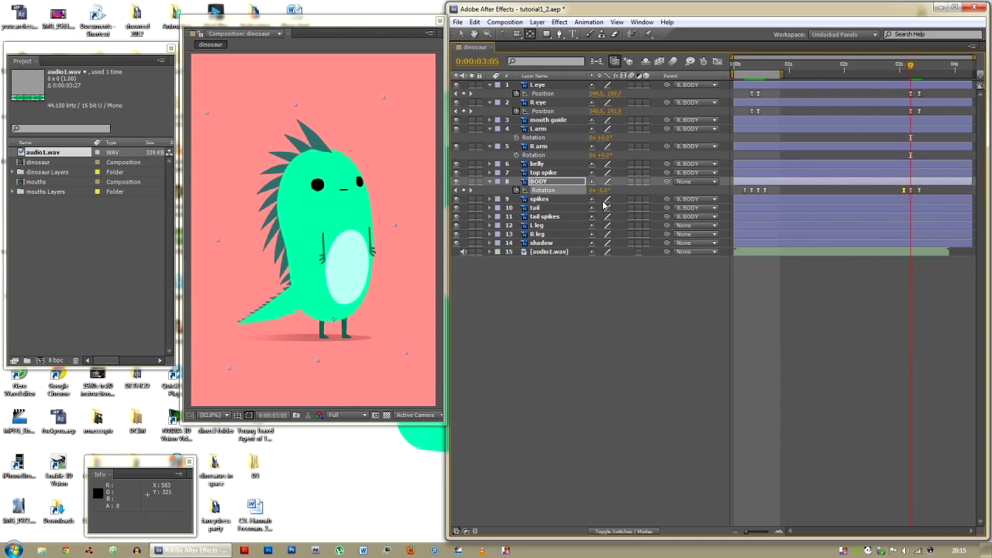
{"action": "key", "text": "Page_Down"}
{"action": "key", "text": "Page_Down"}
{"action": "key", "text": "Page_Down"}
{"action": "key", "text": "Page_Down"}
{"action": "key", "text": "Page_Up"}
{"action": "key", "text": "Page_Up"}
- Adjust the BODY rotation at 0:00:03:09 to make the return movement overshoot
{"action": "key", "text": "Page_Up"}
{"action": "key", "text": "Page_Up"}
{"action": "key", "text": "Return"}
- Add a BODY rotation keyframe three frames after 0:00:03:09 to settle the return movement
{"action": "key", "text": "Page_Down"}
{"action": "key", "text": "Page_Down"}
{"action": "key", "text": "Page_Down"}
{"action": "key", "text": "Page_Down"}
{"action": "key", "text": "Page_Down"}
{"action": "key", "text": "Page_Down"}
{"action": "key", "text": "Page_Down"}
{"action": "left_click", "coordinate": [464, 190]}
{"action": "key", "text": "Page_Up"}
{"action": "key", "text": "Page_Up"}
{"action": "key", "text": "Page_Up"}
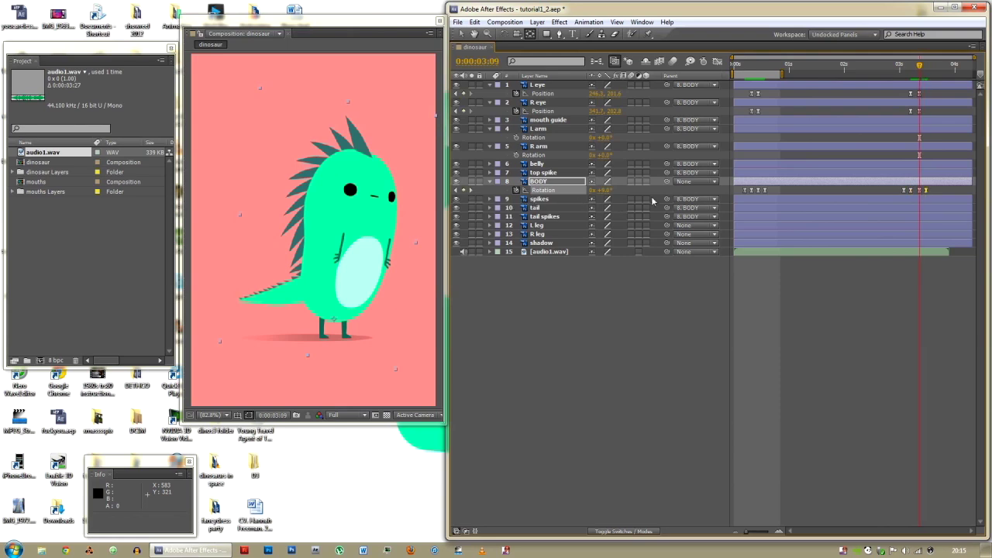
{"action": "left_click", "coordinate": [608, 190]}
{"action": "type", "text": "3"}
{"action": "key", "text": "Return"}
- Check the end of the return movement and extend the work area to about four seconds
{"action": "key", "text": "Page_Down"}
{"action": "key", "text": "Page_Down"}
{"action": "key", "text": "Page_Down"}
{"action": "left_click", "coordinate": [881, 309]}
{"action": "left_click_drag", "start_coordinate": [927, 70], "coordinate": [952, 67]}
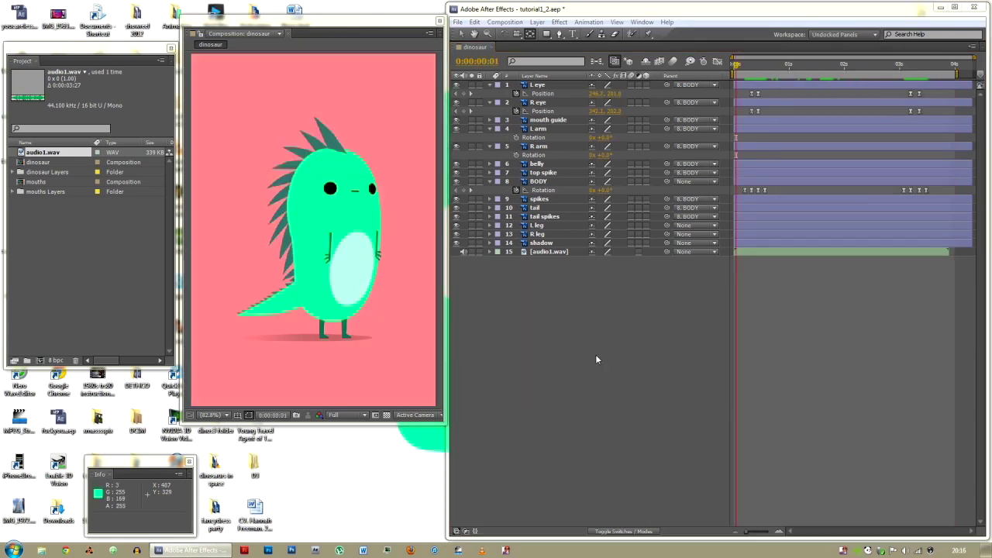
- Select the L arm and R arm layers and start their rotation keyframes at 0:00:00:08
{"action": "left_click", "coordinate": [749, 68]}
{"action": "key", "text": "Page_Down"}
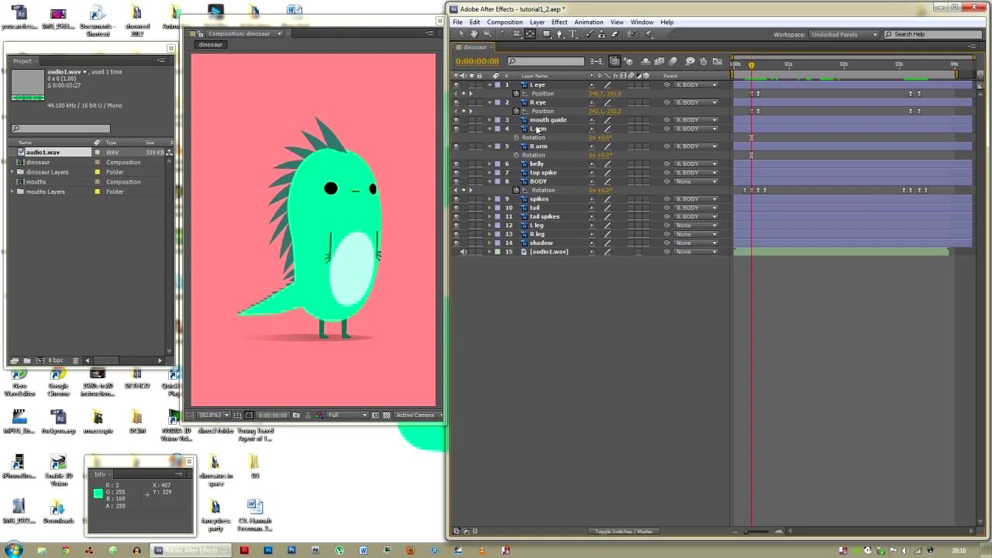
{"action": "left_click", "coordinate": [543, 129]}
{"action": "left_click", "coordinate": [542, 146], "text": "ctrl"}
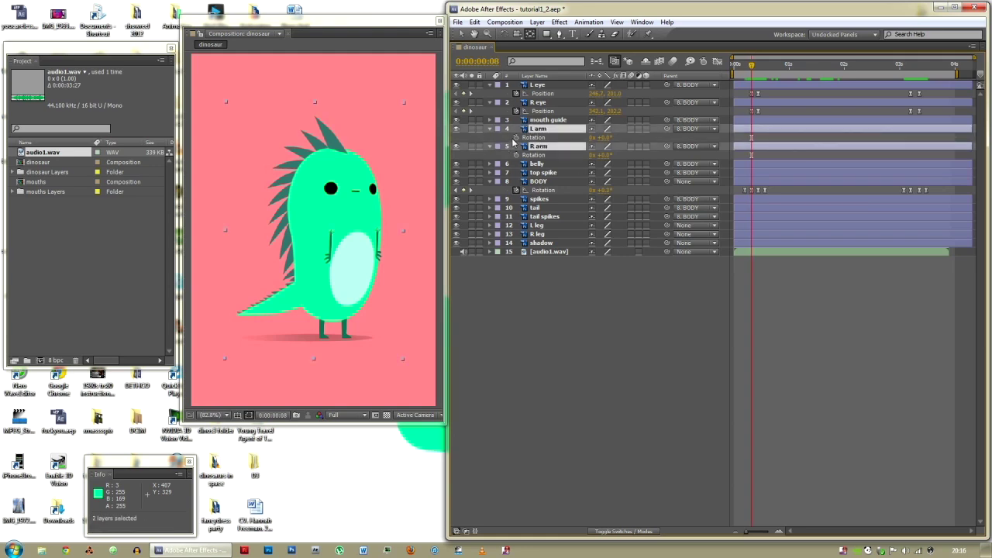
- Add rotation keyframes for both arms at 0:00:00:11 and apply Easy Ease to all the arm keyframes
{"action": "key", "text": "Page_Down"}
{"action": "key", "text": "Page_Down"}
{"action": "key", "text": "Page_Down"}
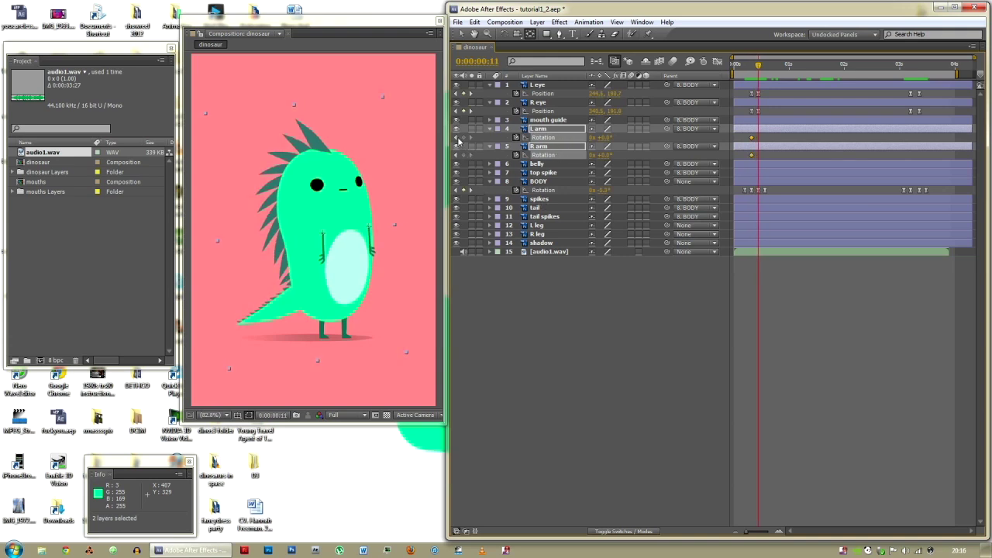
{"action": "left_click", "coordinate": [464, 137]}
{"action": "left_click_drag", "start_coordinate": [763, 136], "coordinate": [746, 158]}
{"action": "key", "text": "F9"}
{"action": "left_click", "coordinate": [618, 300]}
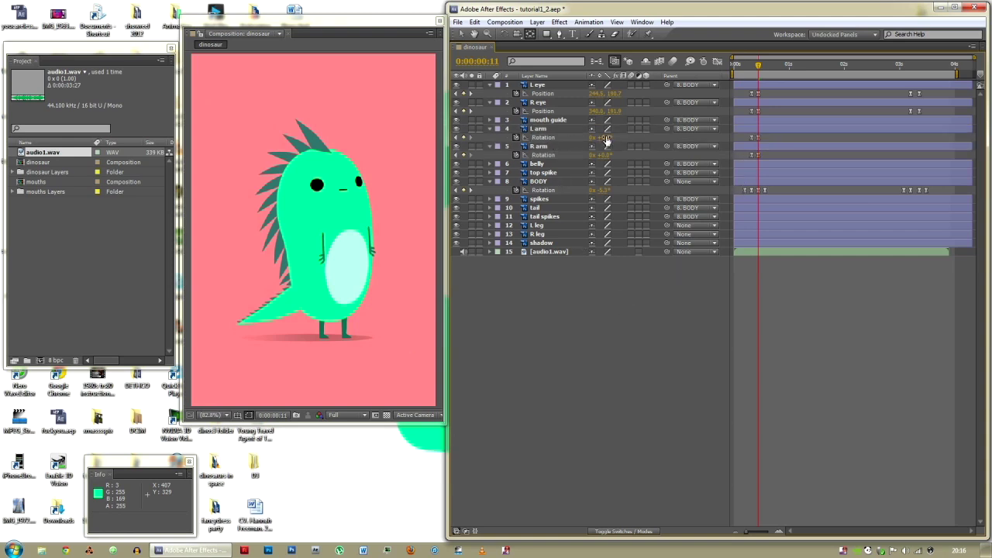
- Swing the arms outward at 0:00:00:11, rotating L arm to about 55° and R arm to about -59°
{"action": "left_click_drag", "start_coordinate": [603, 137], "coordinate": [629, 133]}
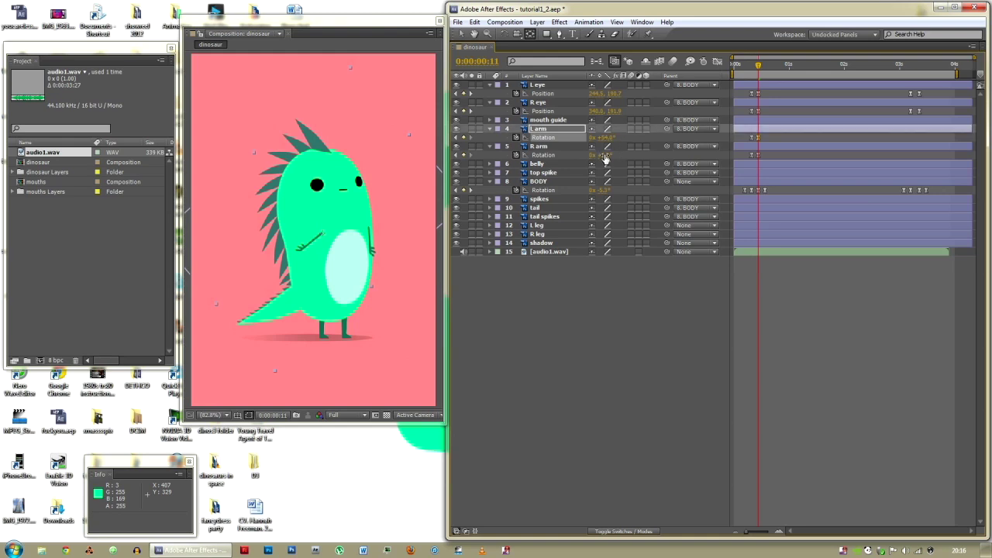
{"action": "left_click_drag", "start_coordinate": [603, 155], "coordinate": [575, 154]}
- Hold both arms' rotation with keyframes at 0:00:03:05 and return L arm and R arm to 0° at 0:00:03:09
{"action": "left_click_drag", "start_coordinate": [759, 66], "coordinate": [911, 66]}
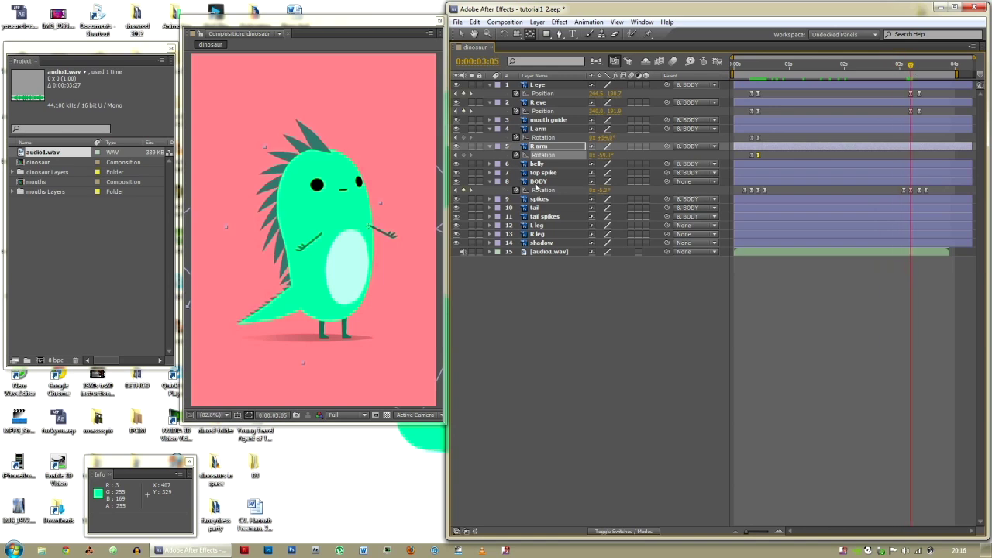
{"action": "left_click", "coordinate": [460, 137]}
{"action": "key", "text": "Page_Down"}
{"action": "key", "text": "Page_Down"}
{"action": "key", "text": "Page_Down"}
{"action": "key", "text": "Page_Down"}
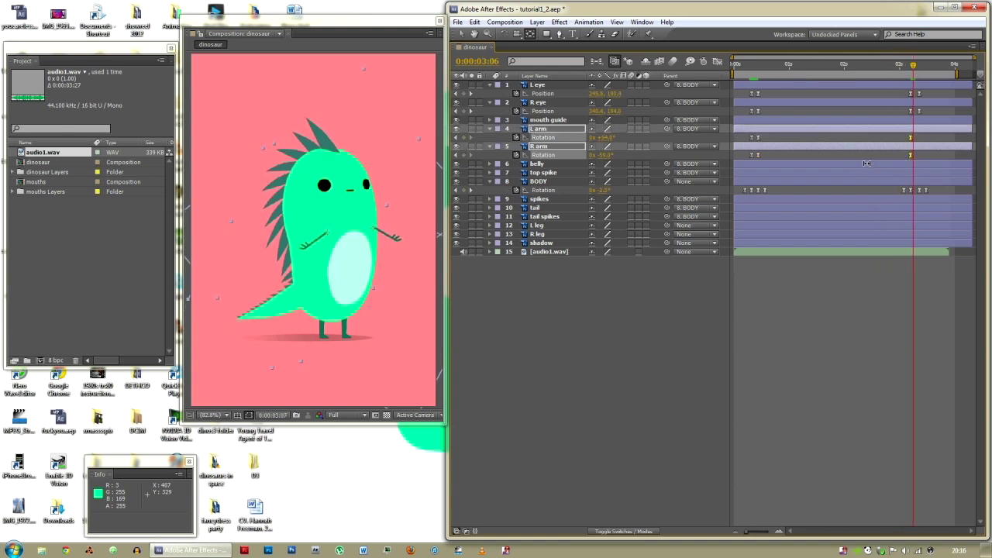
{"action": "left_click", "coordinate": [604, 138]}
{"action": "type", "text": "0"}
{"action": "key", "text": "Return"}
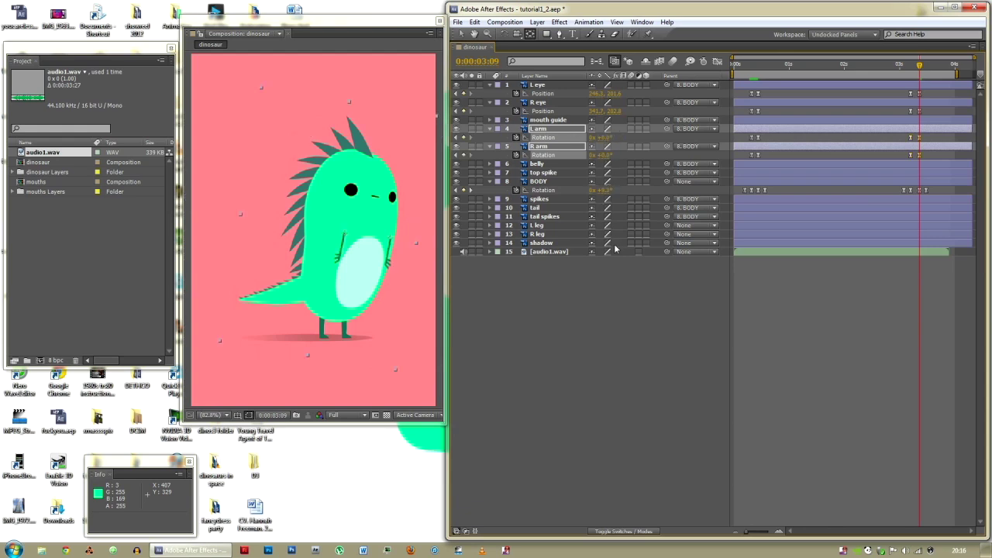
- Check the arms' return movement frame by frame around 0:00:03:07 and go back to the start of the timeline
{"action": "left_click", "coordinate": [683, 355]}
{"action": "key", "text": "Page_Up"}
{"action": "key", "text": "Page_Up"}
{"action": "key", "text": "Page_Up"}
{"action": "key", "text": "Page_Up"}
{"action": "key", "text": "Page_Up"}
{"action": "key", "text": "Page_Down"}
{"action": "key", "text": "Page_Down"}
{"action": "key", "text": "Page_Down"}
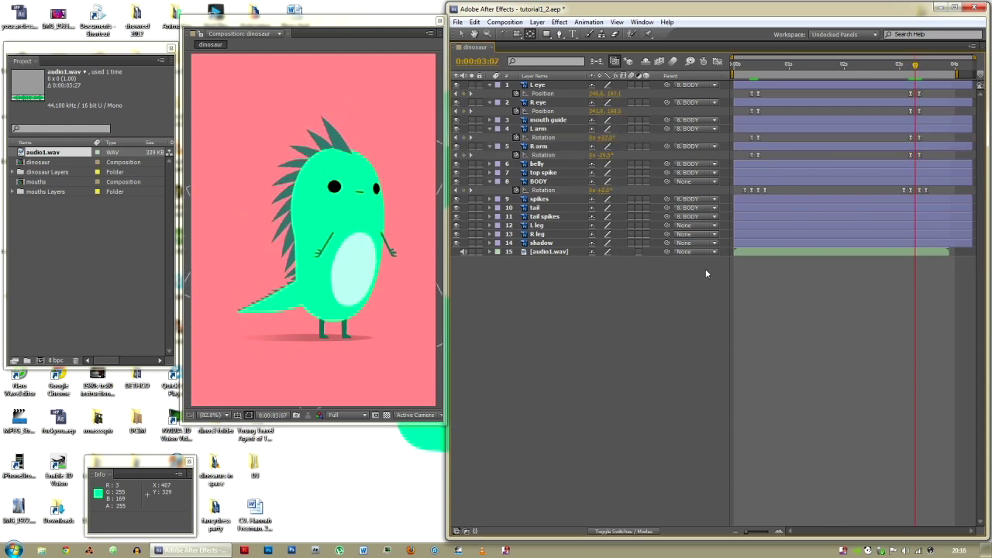
{"action": "key", "text": "Page_Down"}
{"action": "key", "text": "Page_Down"}
{"action": "left_click_drag", "start_coordinate": [735, 68], "coordinate": [635, 74]}
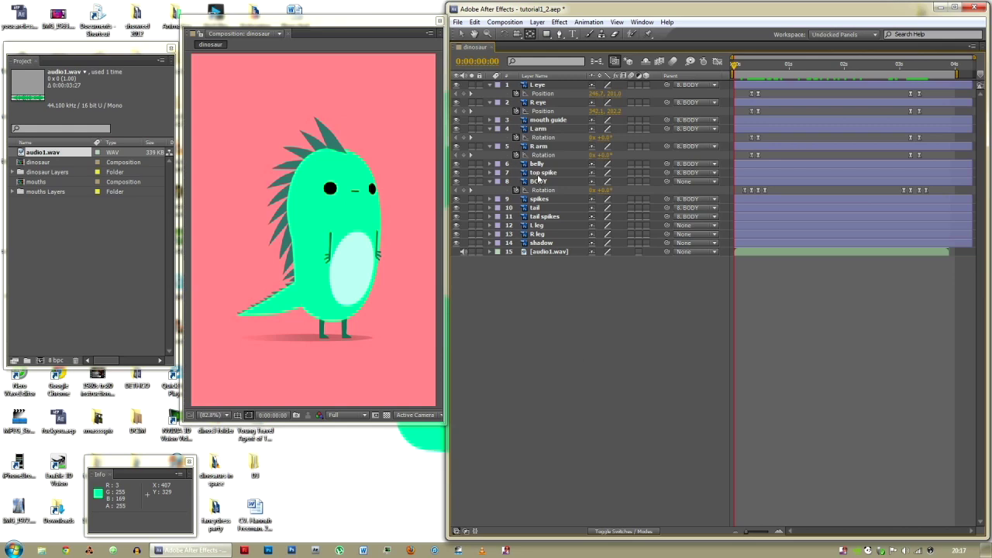
- Place the mouths composition over the dinosaur's mouth guide and parent it to the BODY layer
{"action": "left_click", "coordinate": [552, 120]}
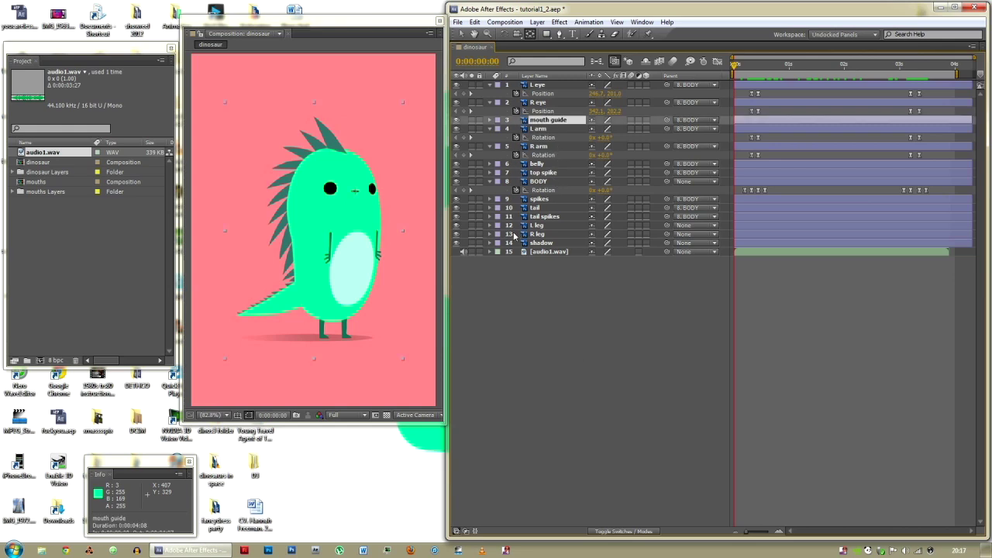
{"action": "left_click", "coordinate": [35, 183]}
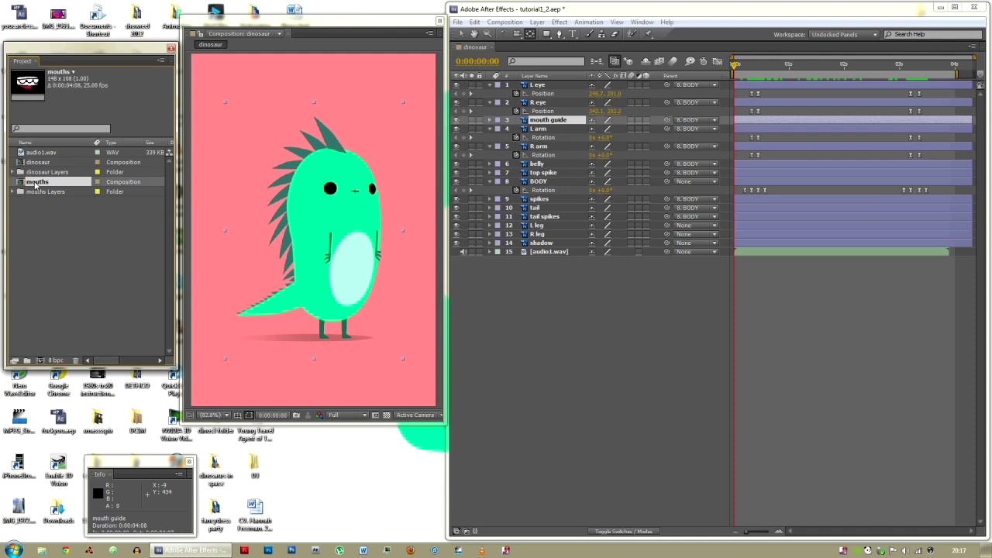
{"action": "left_click_drag", "start_coordinate": [36, 185], "coordinate": [356, 194]}
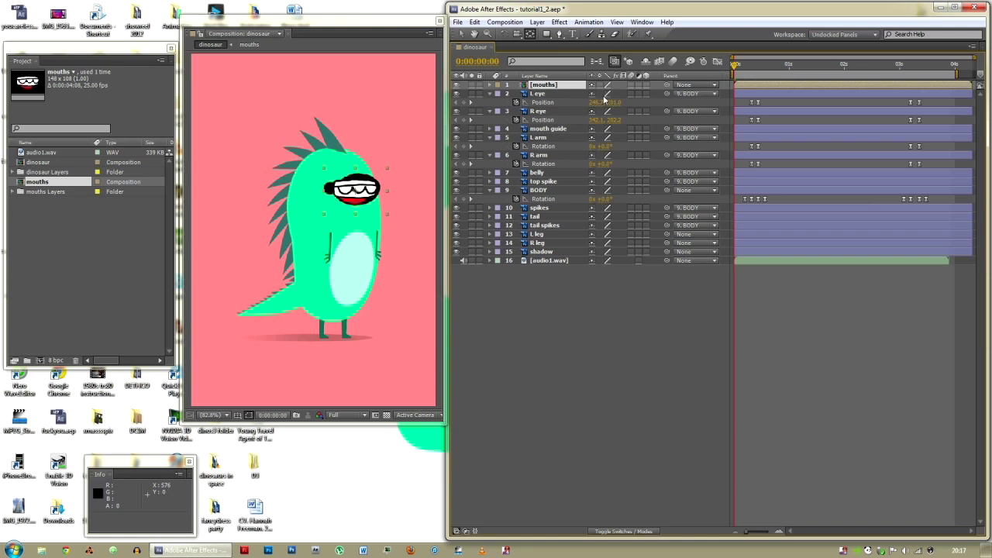
{"action": "left_click_drag", "start_coordinate": [666, 85], "coordinate": [541, 191]}
{"action": "left_click_drag", "start_coordinate": [736, 67], "coordinate": [716, 55]}
- Scale the mouths layer down to about 23% to match the mouth guide, and delete the mouth guide layer
{"action": "key", "text": "s"}
{"action": "left_click_drag", "start_coordinate": [615, 93], "coordinate": [583, 93]}
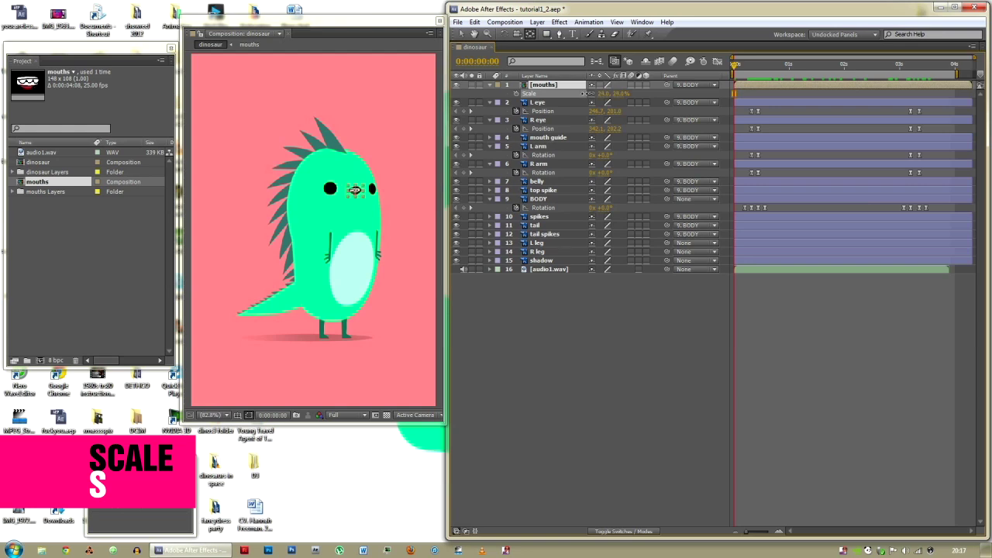
{"action": "left_click", "coordinate": [596, 334]}
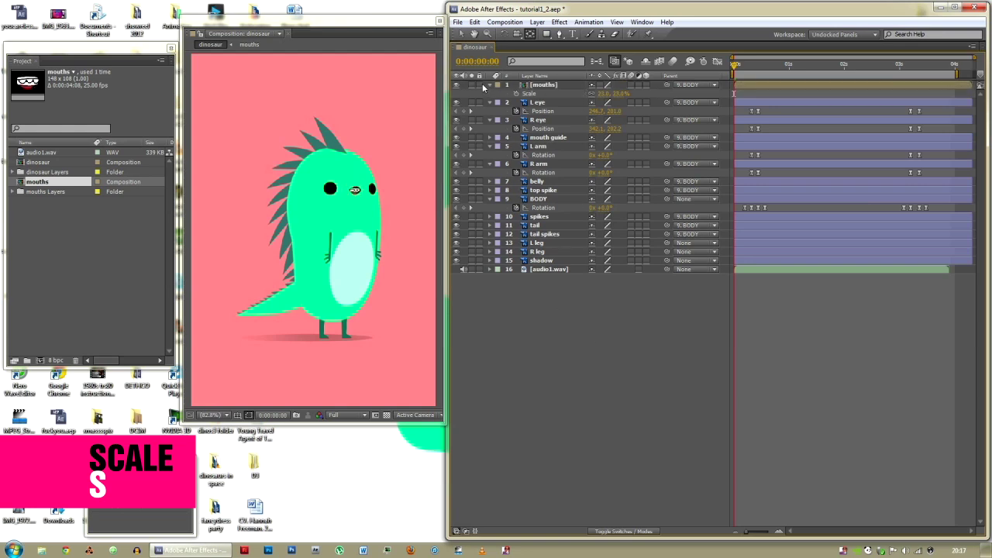
{"action": "left_click", "coordinate": [546, 138]}
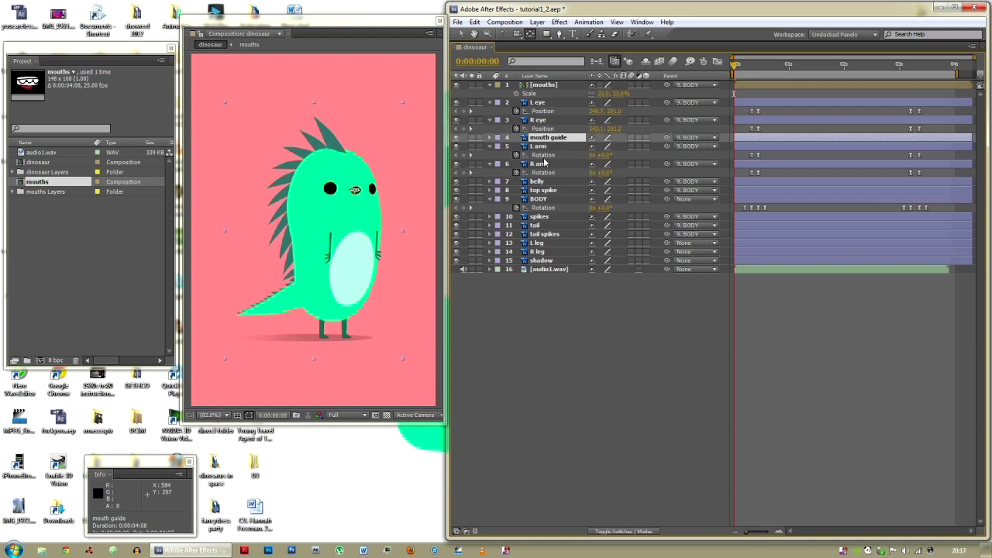
{"action": "key", "text": "Delete"}
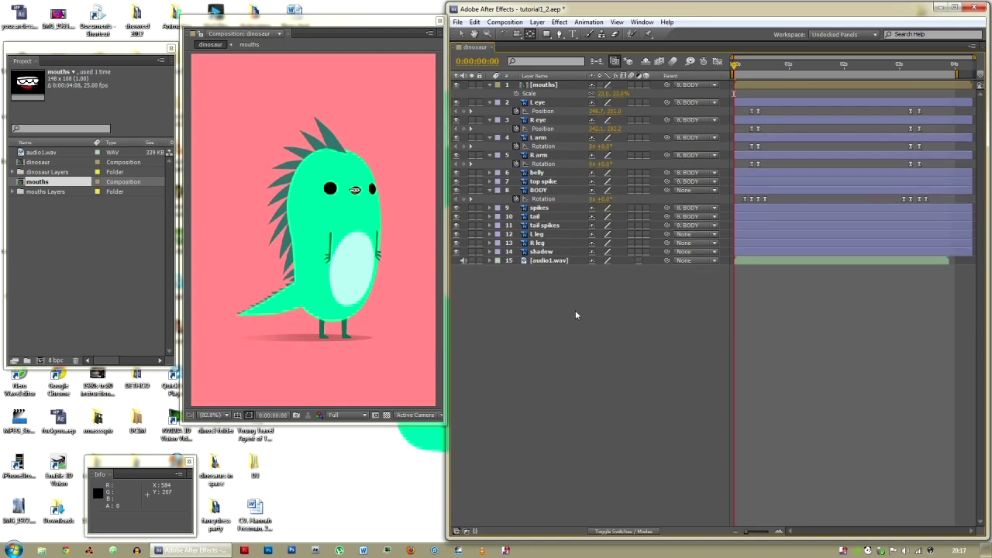
- Open the mouths composition and set its background color to FF6868
{"action": "left_click", "coordinate": [547, 86]}
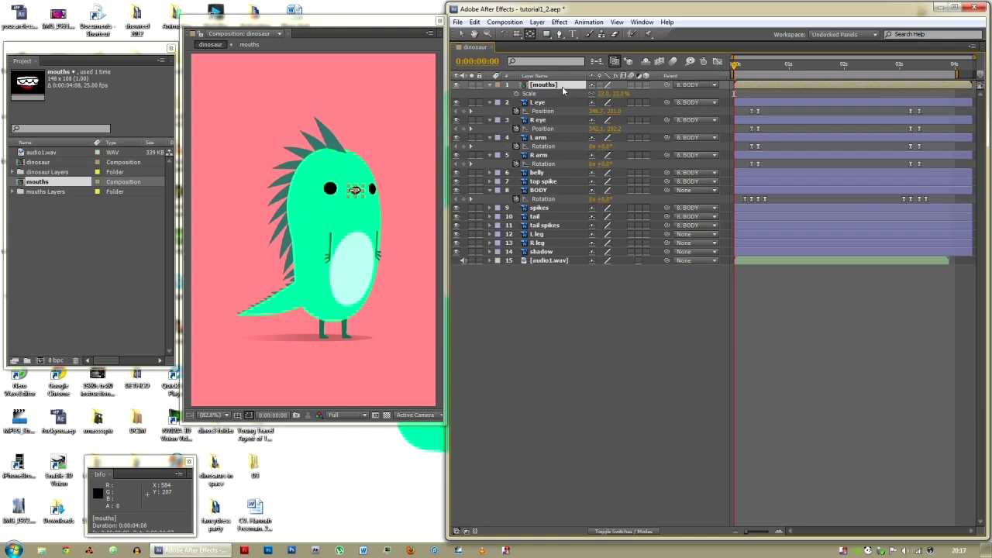
{"action": "double_click", "coordinate": [561, 87]}
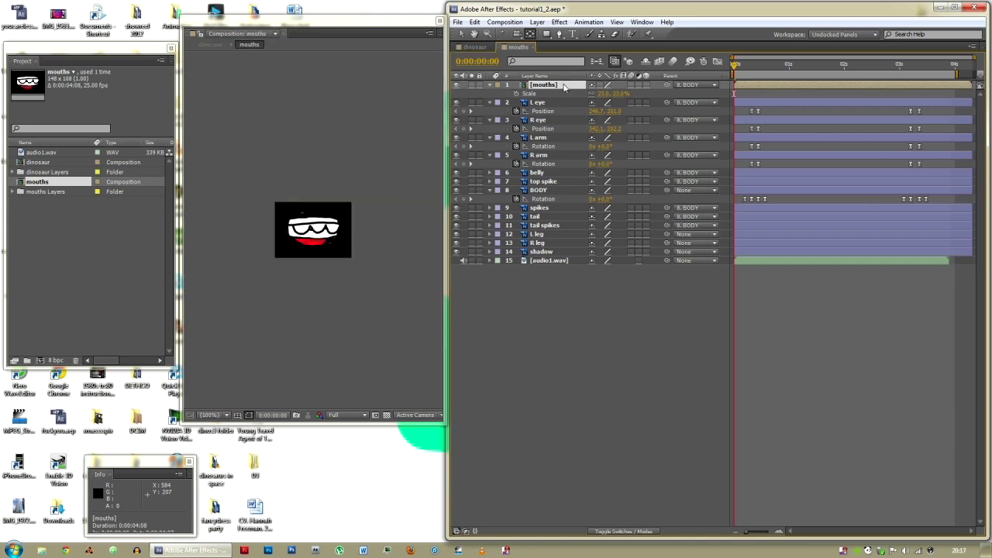
{"action": "left_click", "coordinate": [505, 22]}
{"action": "left_click", "coordinate": [462, 46]}
{"action": "left_click", "coordinate": [598, 356]}
{"action": "left_click", "coordinate": [575, 147]}
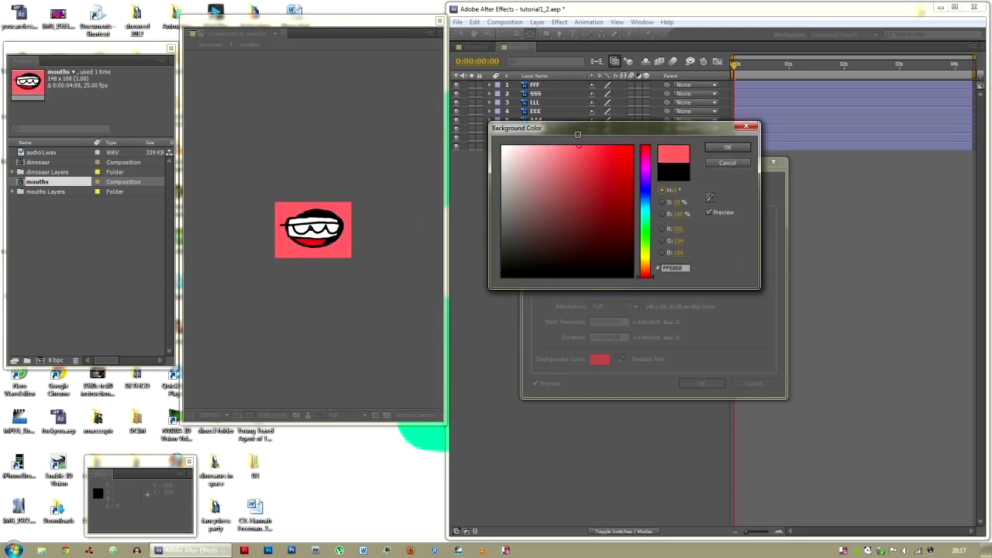
{"action": "key", "text": "Return"}
{"action": "key", "text": "Return"}
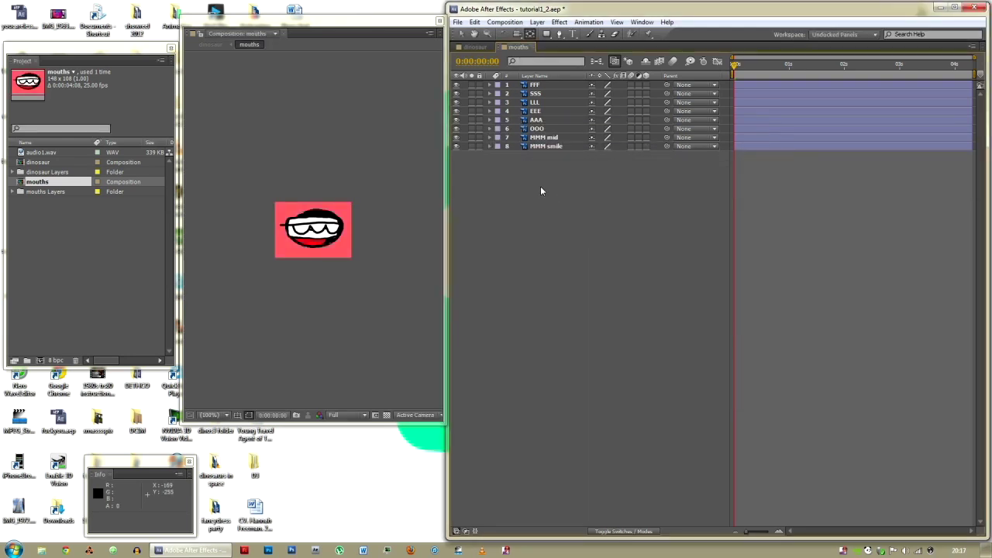
{"action": "left_click", "coordinate": [547, 87]}
{"action": "right_click", "coordinate": [559, 182]}
{"action": "left_click", "coordinate": [411, 114]}
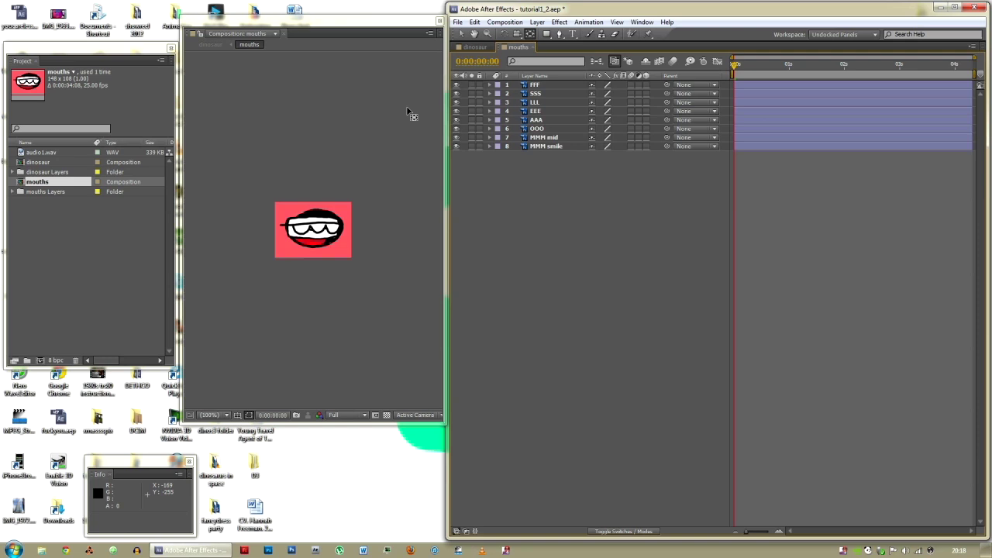
{"action": "left_click", "coordinate": [505, 22]}
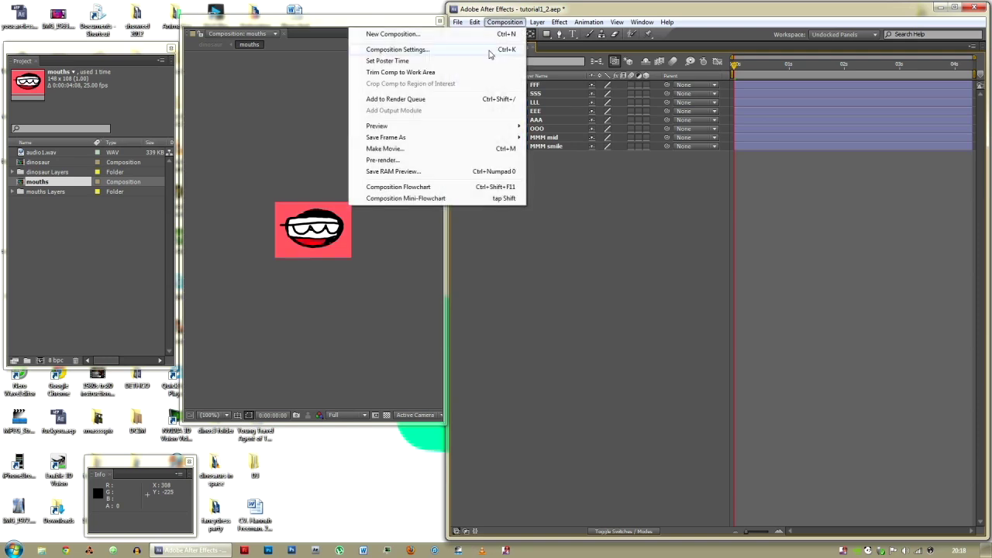
- Select all the mouth shape layers and set the mouths composition's duration to 0:00:00:07
{"action": "left_click", "coordinate": [544, 83]}
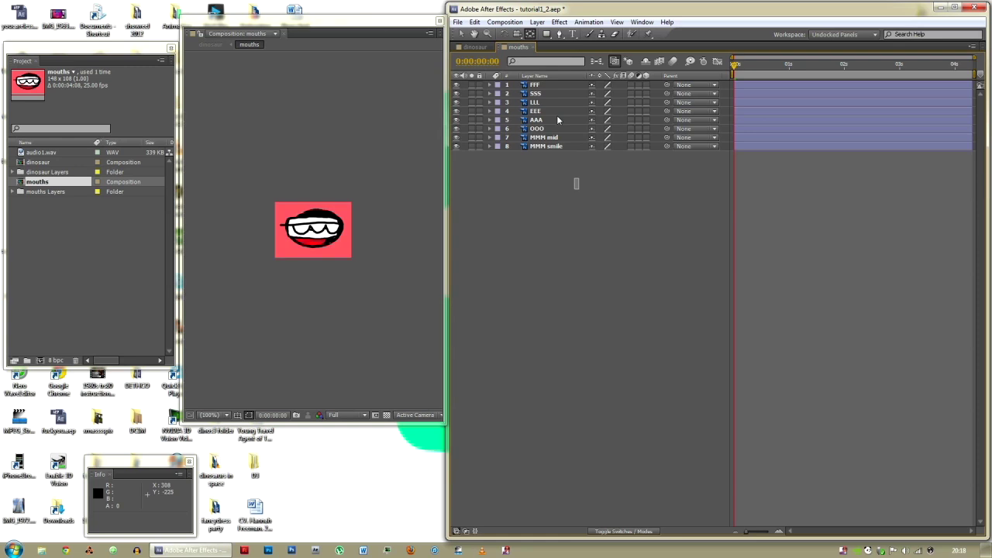
{"action": "left_click", "coordinate": [504, 21]}
{"action": "left_click", "coordinate": [496, 49]}
{"action": "left_click", "coordinate": [629, 242]}
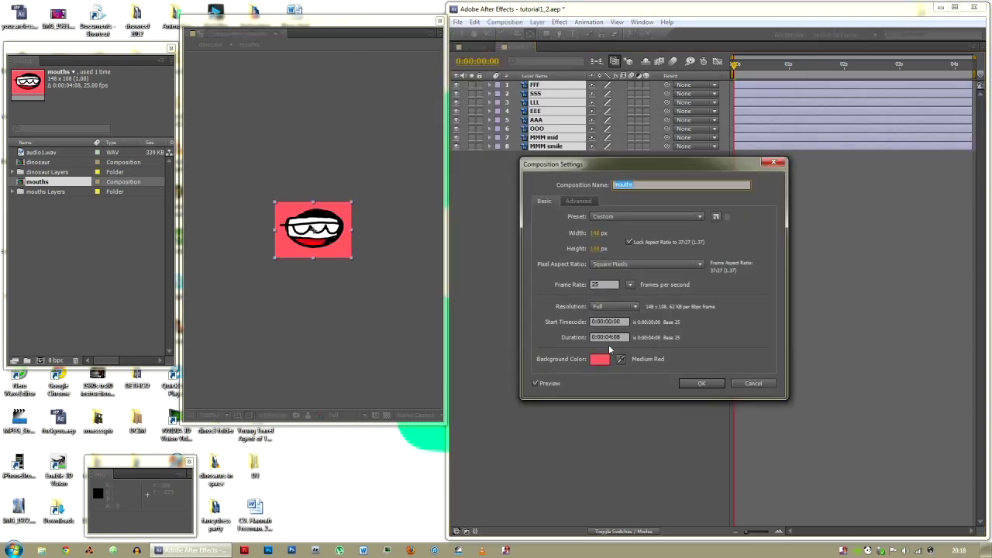
{"action": "left_click", "coordinate": [618, 337]}
{"action": "key", "text": "BackSpace"}
{"action": "type", "text": "0"}
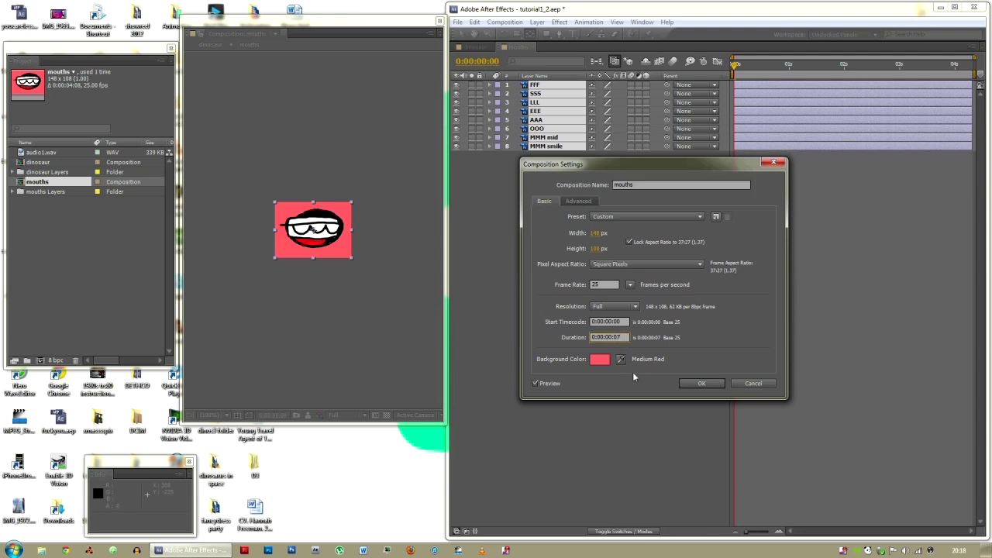
{"action": "key", "text": "Return"}
- Trim all the mouth shape layers, from FFF to MMM smile, to one frame long
{"action": "left_click_drag", "start_coordinate": [558, 168], "coordinate": [584, 159]}
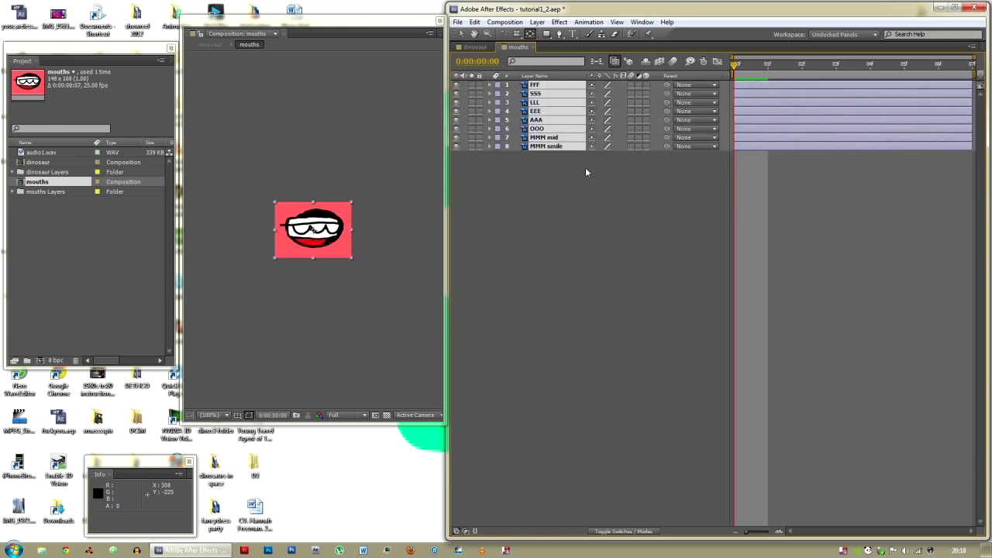
{"action": "key", "text": "alt+bracketright"}
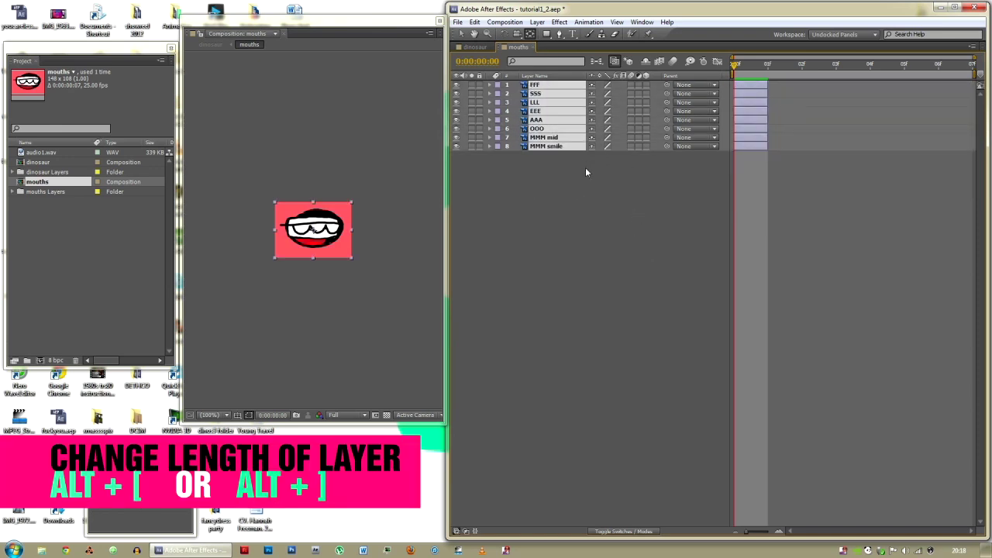
{"action": "left_click", "coordinate": [772, 163]}
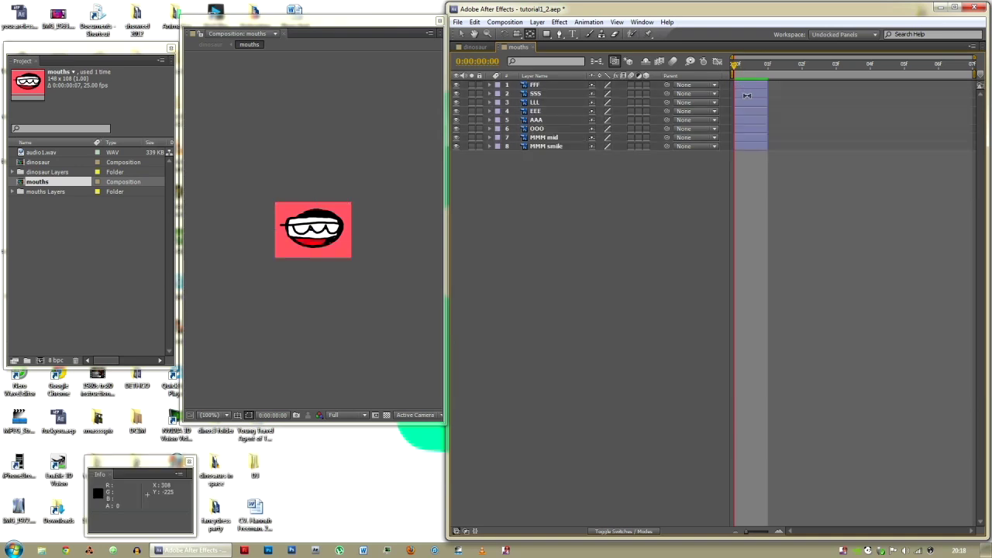
- Stagger the mouth layers from SSS to MMM smile so each starts one frame after the layer above it
{"action": "key", "text": "v"}
{"action": "left_click_drag", "start_coordinate": [747, 91], "coordinate": [812, 103]}
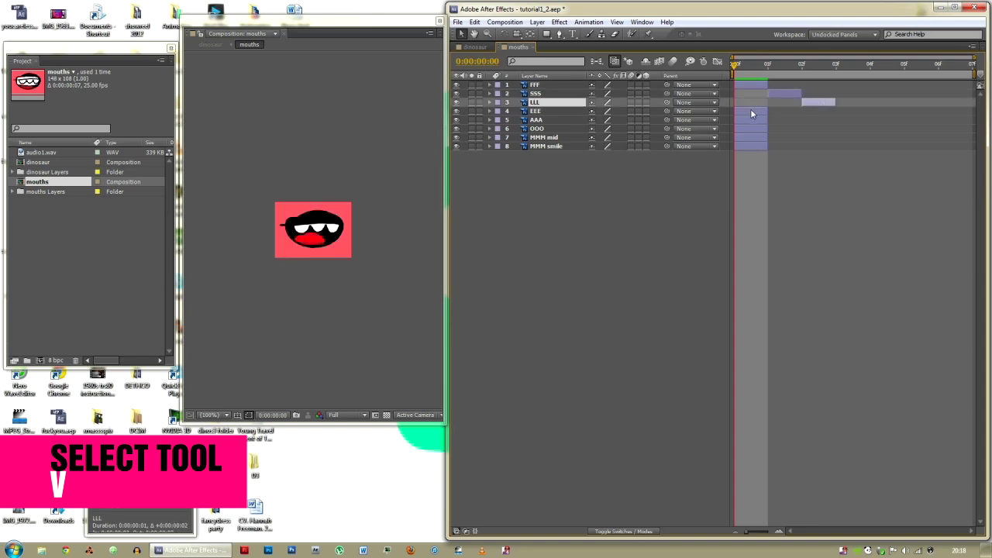
{"action": "left_click_drag", "start_coordinate": [750, 113], "coordinate": [838, 108]}
{"action": "left_click_drag", "start_coordinate": [744, 119], "coordinate": [880, 114]}
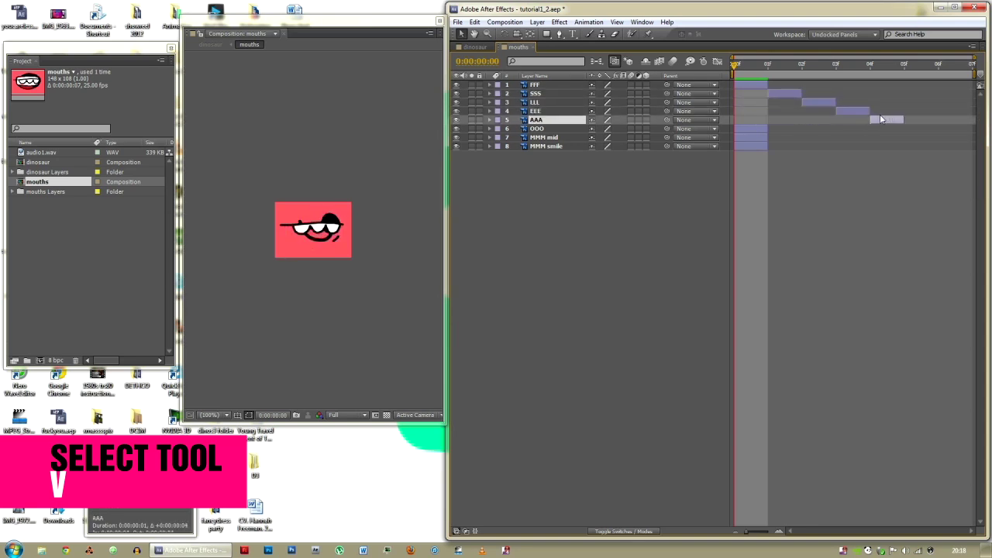
{"action": "left_click_drag", "start_coordinate": [755, 125], "coordinate": [918, 130]}
{"action": "left_click_drag", "start_coordinate": [752, 138], "coordinate": [957, 134]}
{"action": "left_click_drag", "start_coordinate": [748, 146], "coordinate": [967, 145]}
- Set the mouths composition's duration to 0:00:00:08 and fit its full length in the timeline view
{"action": "left_click", "coordinate": [505, 21]}
{"action": "left_click", "coordinate": [489, 49]}
{"action": "left_click", "coordinate": [620, 337]}
{"action": "key", "text": "Return"}
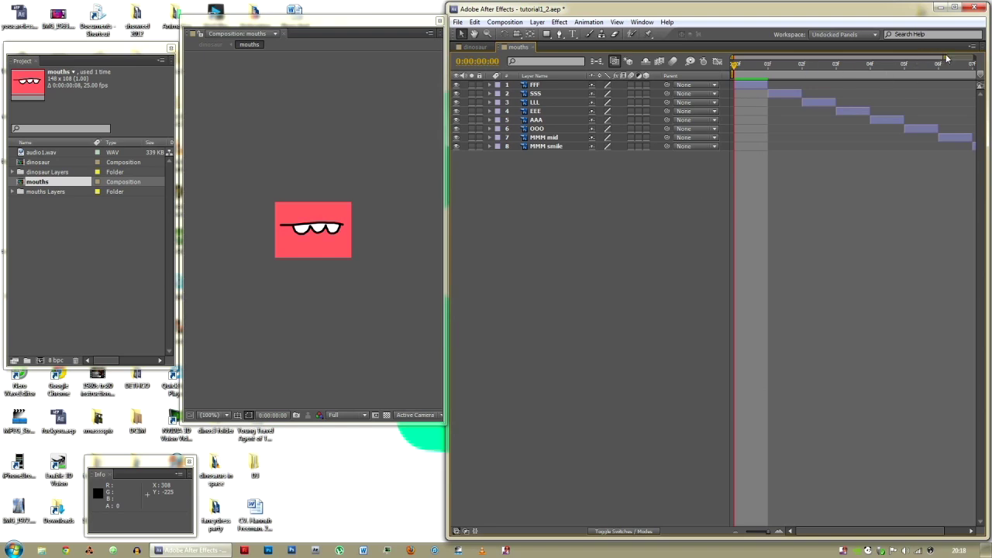
{"action": "left_click_drag", "start_coordinate": [942, 57], "coordinate": [974, 57]}
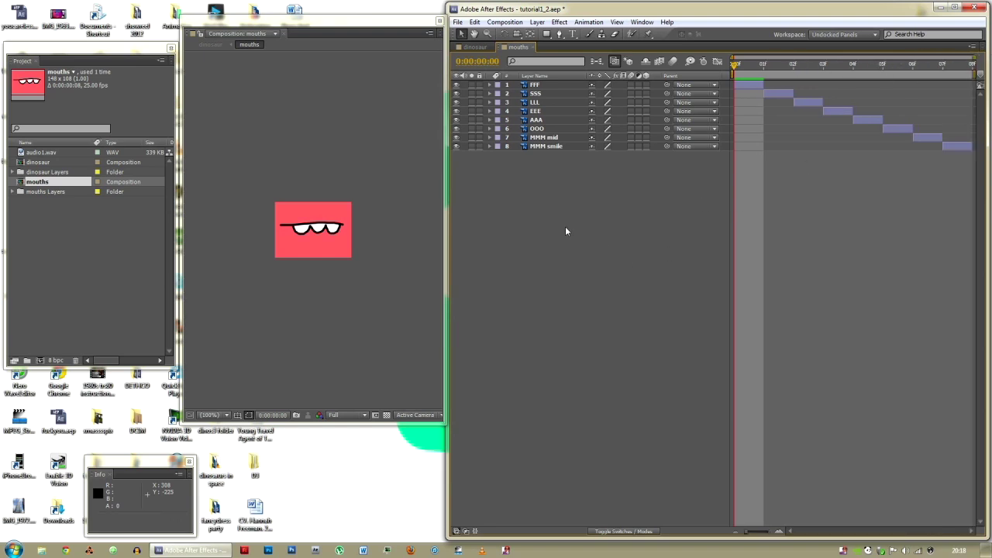
- Return to the dinosaur composition using the composition mini-flowchart
{"action": "key", "text": "Tab"}
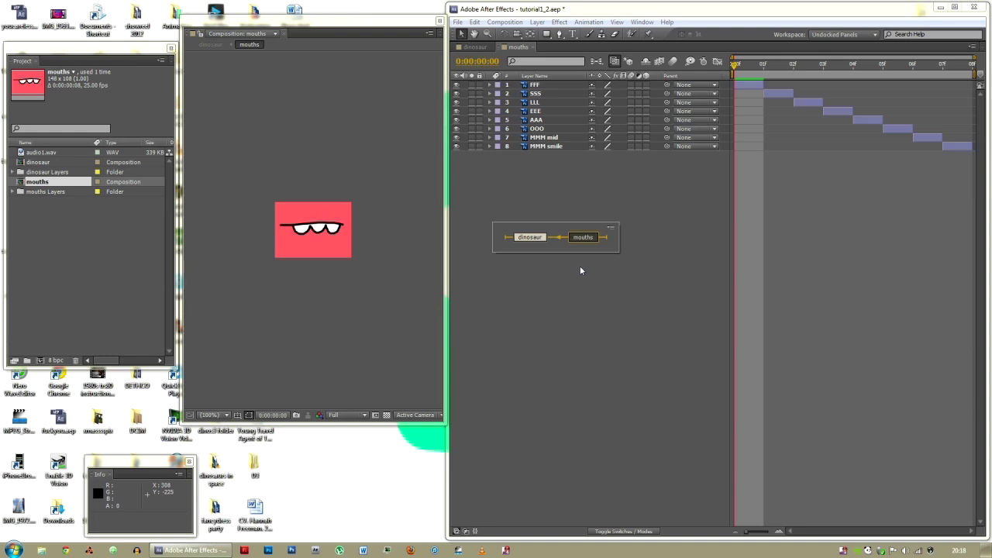
{"action": "left_click", "coordinate": [581, 273]}
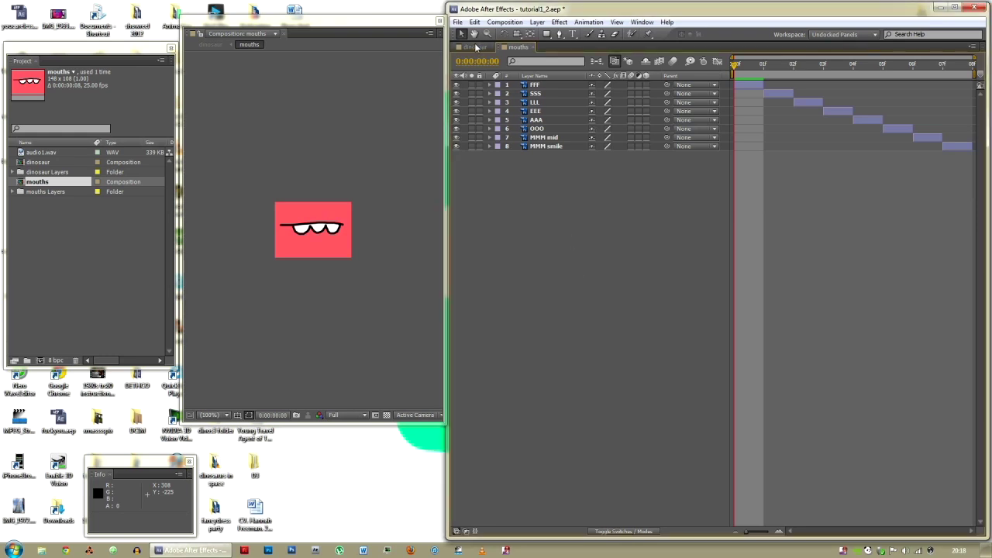
{"action": "key", "text": "Tab"}
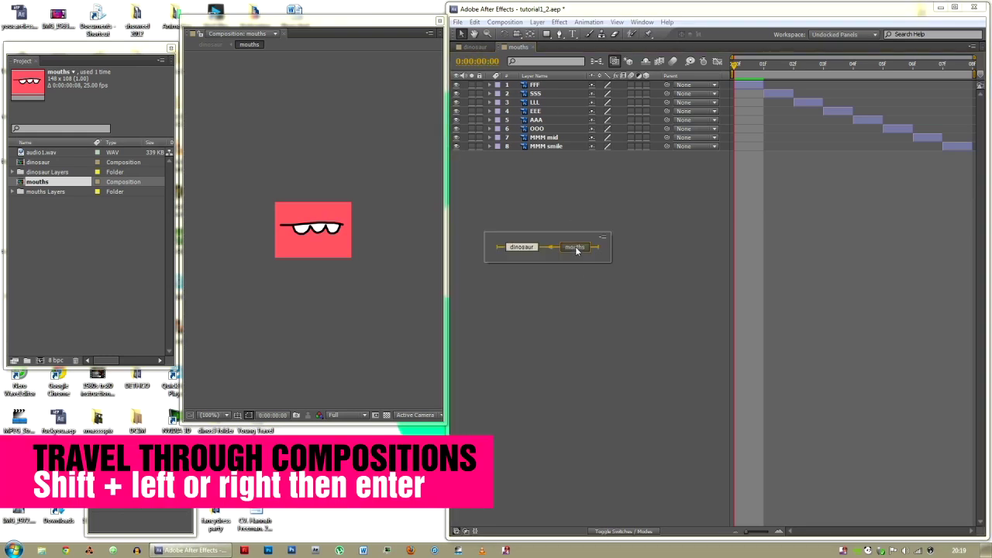
{"action": "key", "text": "Return"}
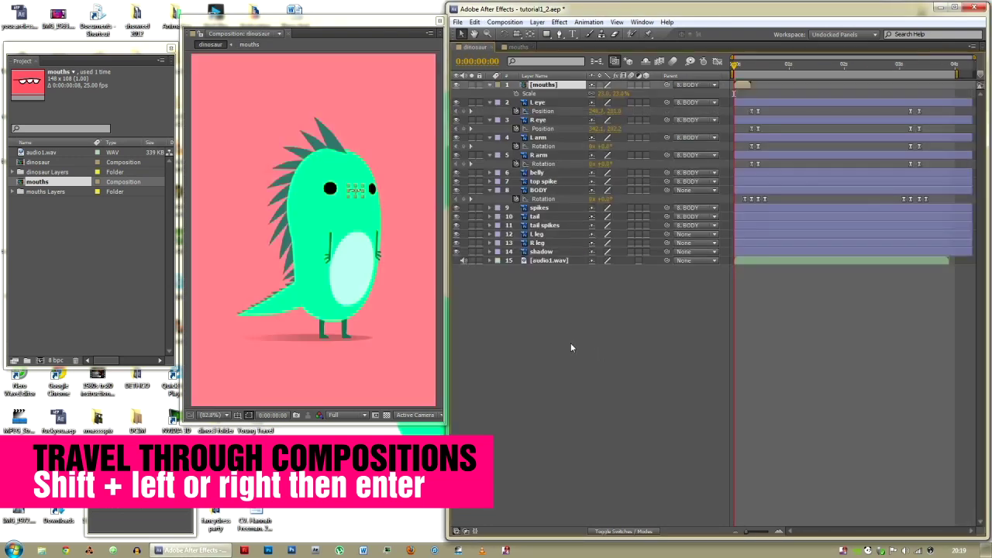
- Enable Time Remapping on the mouths layer and select its ending Time Remap keyframe
{"action": "right_click", "coordinate": [561, 86]}
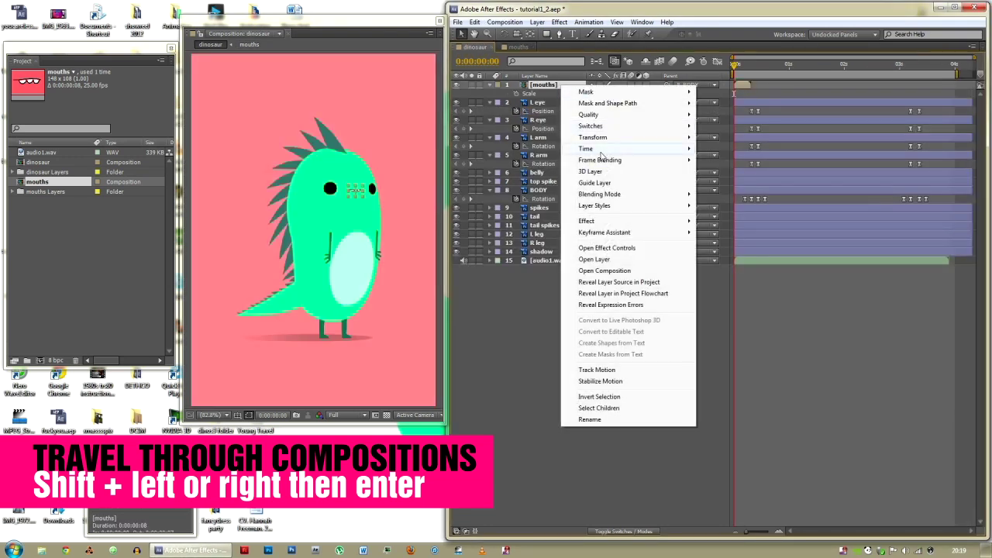
{"action": "mouse_move", "coordinate": [601, 149]}
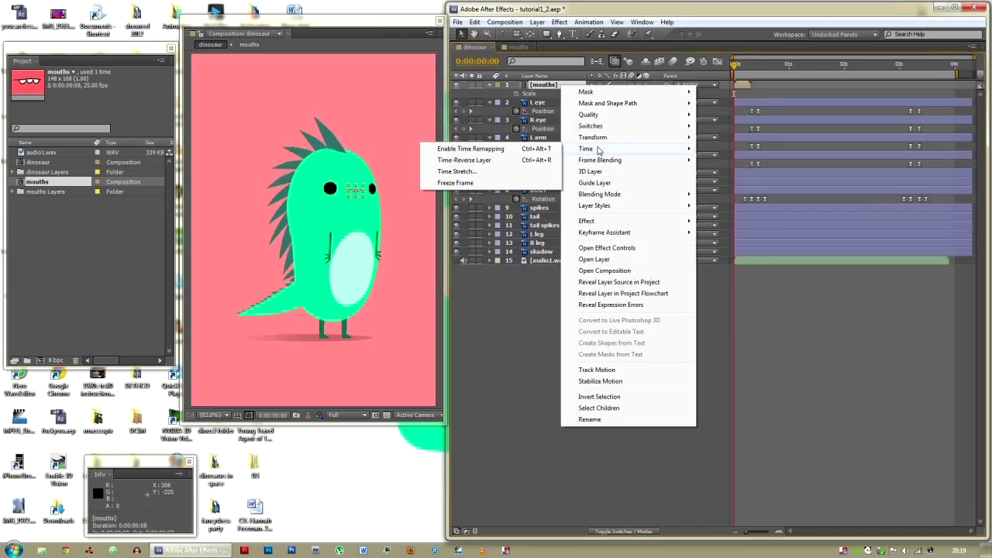
{"action": "left_click", "coordinate": [488, 150]}
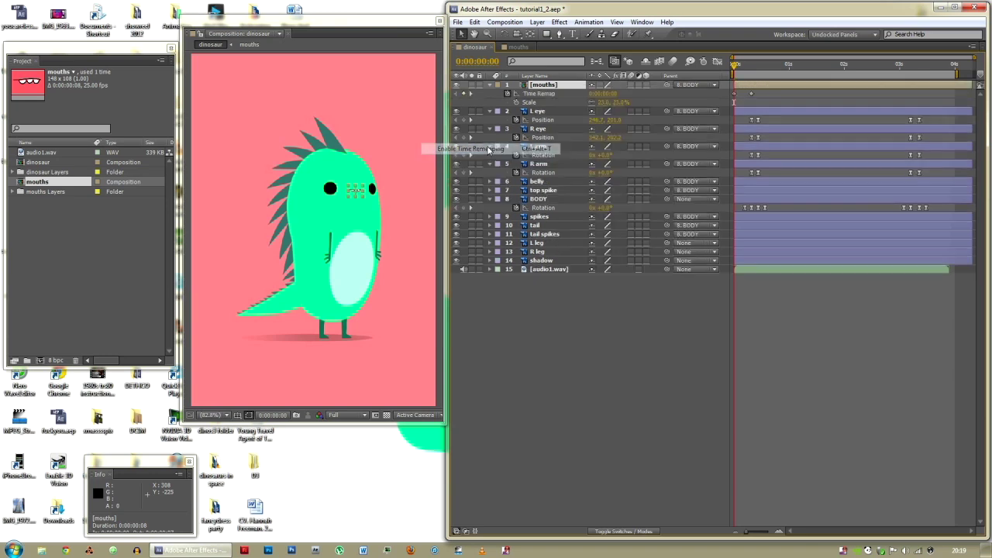
{"action": "left_click", "coordinate": [748, 93]}
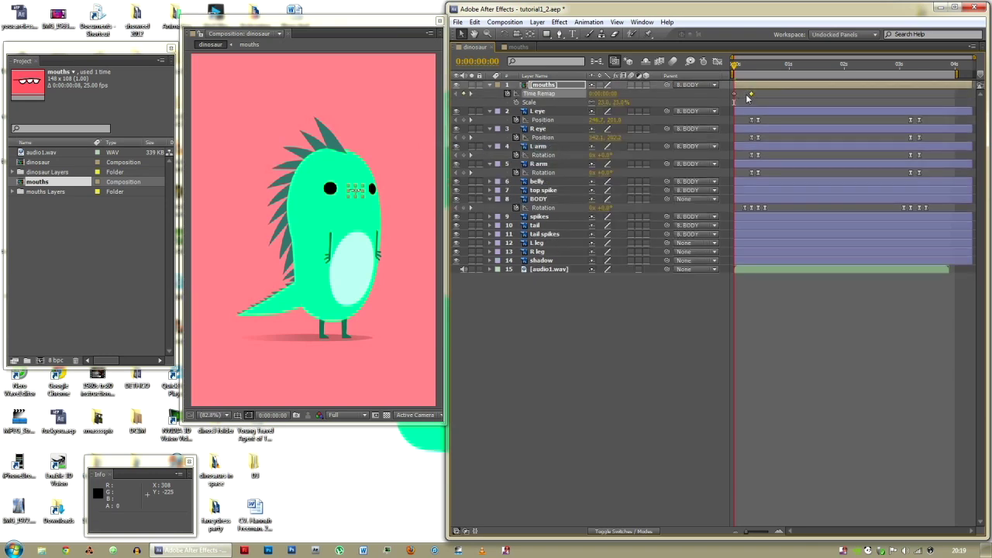
- Delete the ending Time Remap keyframe of the mouths layer and keep the layer selected
{"action": "mouse_move", "coordinate": [735, 65]}
{"action": "left_mouse_down"}
{"action": "mouse_move", "coordinate": [938, 64]}
{"action": "mouse_move", "coordinate": [735, 65]}
{"action": "left_mouse_up"}
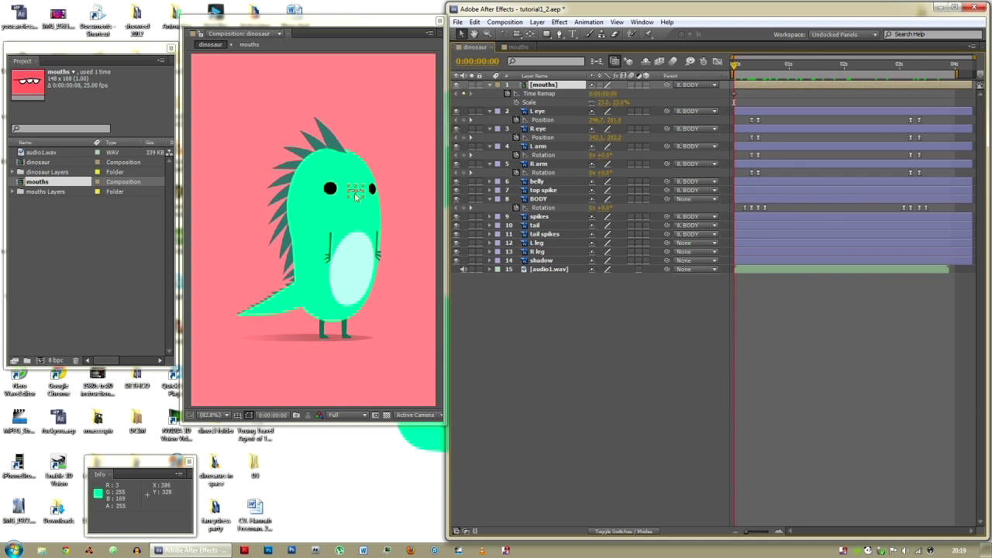
{"action": "left_click", "coordinate": [536, 316]}
{"action": "left_click", "coordinate": [546, 84]}
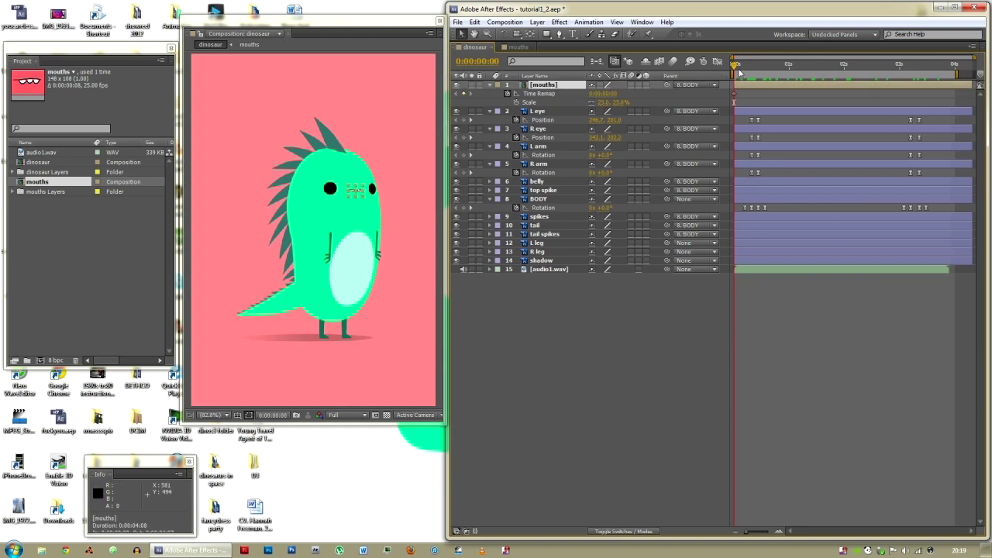
- Set the mouths layer's Time Remap to 0:00:00:06 at the first frame to start with the closed mouth
{"action": "left_click_drag", "start_coordinate": [735, 67], "coordinate": [733, 68]}
{"action": "left_click_drag", "start_coordinate": [735, 68], "coordinate": [606, 104]}
{"action": "mouse_move", "coordinate": [733, 67]}
{"action": "left_mouse_down"}
{"action": "mouse_move", "coordinate": [743, 67]}
{"action": "mouse_move", "coordinate": [720, 66]}
{"action": "left_mouse_up"}
{"action": "left_click_drag", "start_coordinate": [614, 95], "coordinate": [619, 95]}
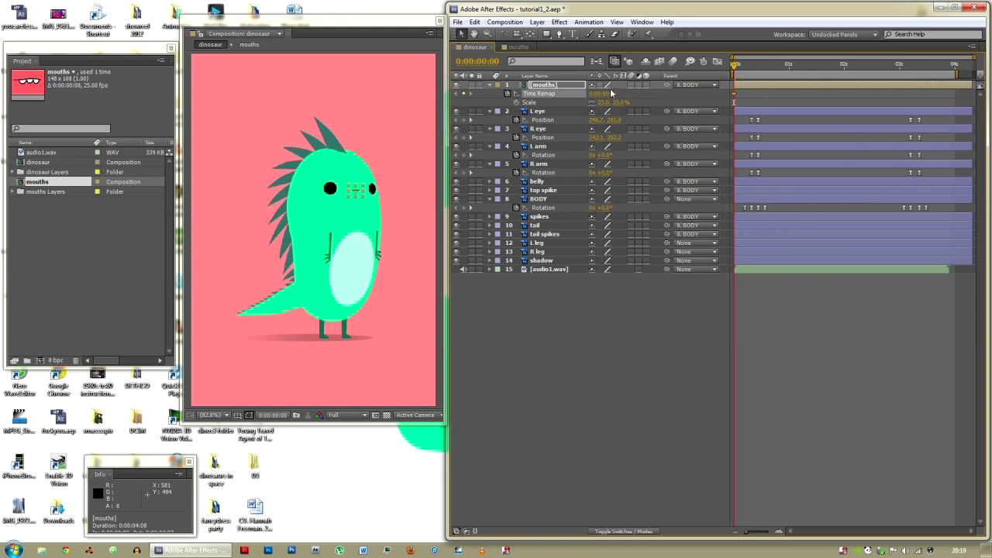
{"action": "left_click", "coordinate": [670, 307]}
- Hold the closed mouth with a Time Remap keyframe at 0:00:00:01 and change the mouth shape at 0:00:00:02
{"action": "left_click_drag", "start_coordinate": [735, 67], "coordinate": [737, 67]}
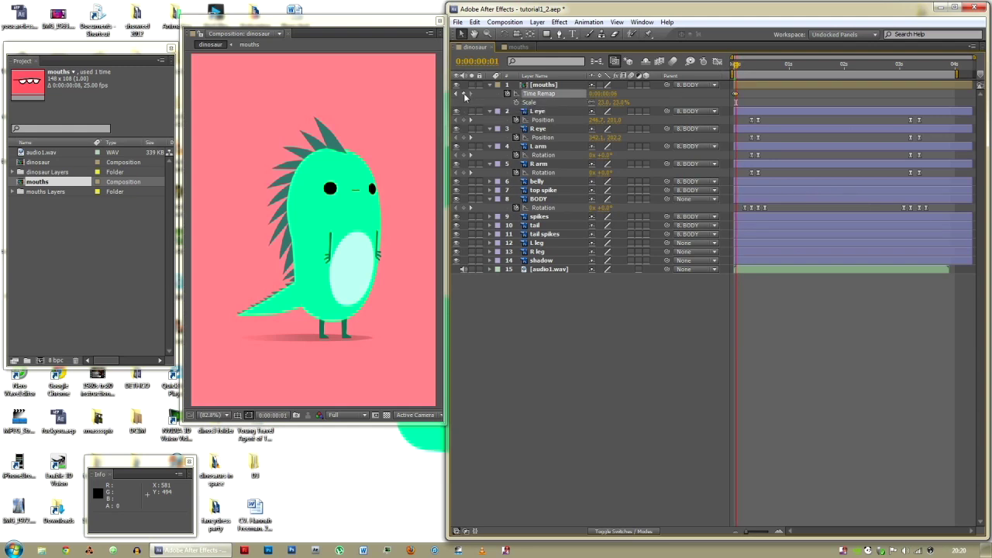
{"action": "left_click", "coordinate": [463, 94]}
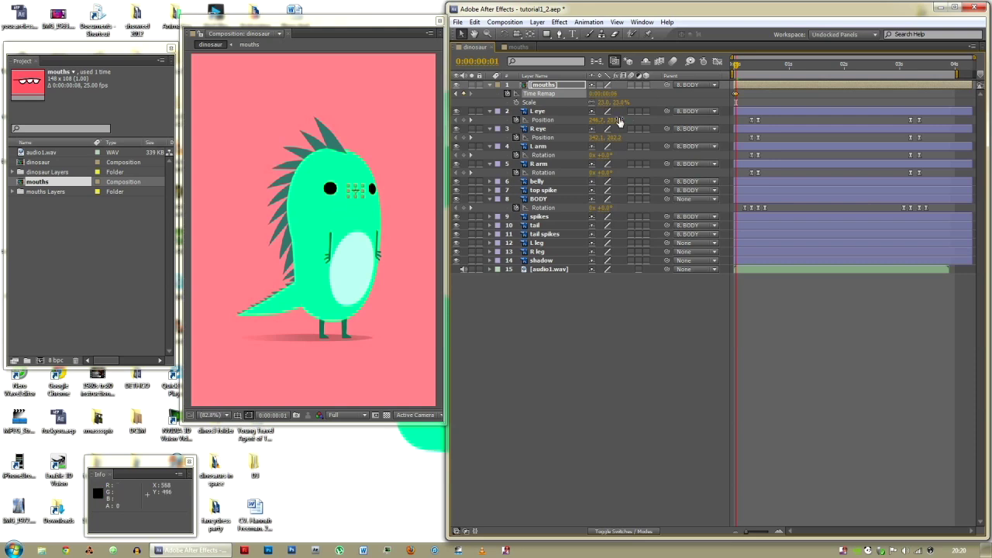
{"action": "key", "text": "ctrl+Right"}
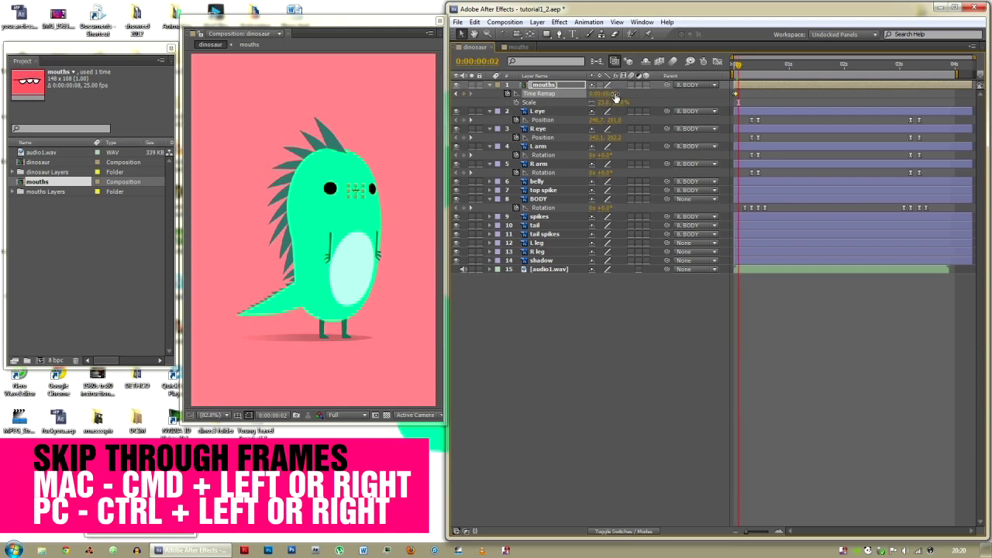
{"action": "left_click_drag", "start_coordinate": [620, 94], "coordinate": [635, 93]}
{"action": "left_click_drag", "start_coordinate": [739, 66], "coordinate": [767, 66]}
{"action": "left_click", "coordinate": [464, 93]}
{"action": "left_click_drag", "start_coordinate": [613, 93], "coordinate": [619, 93]}
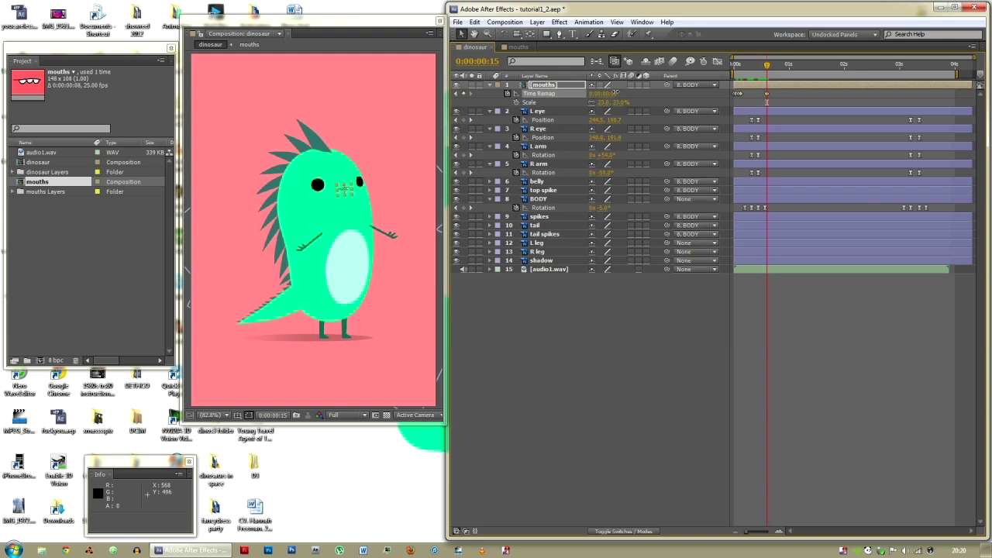
{"action": "left_click", "coordinate": [750, 93]}
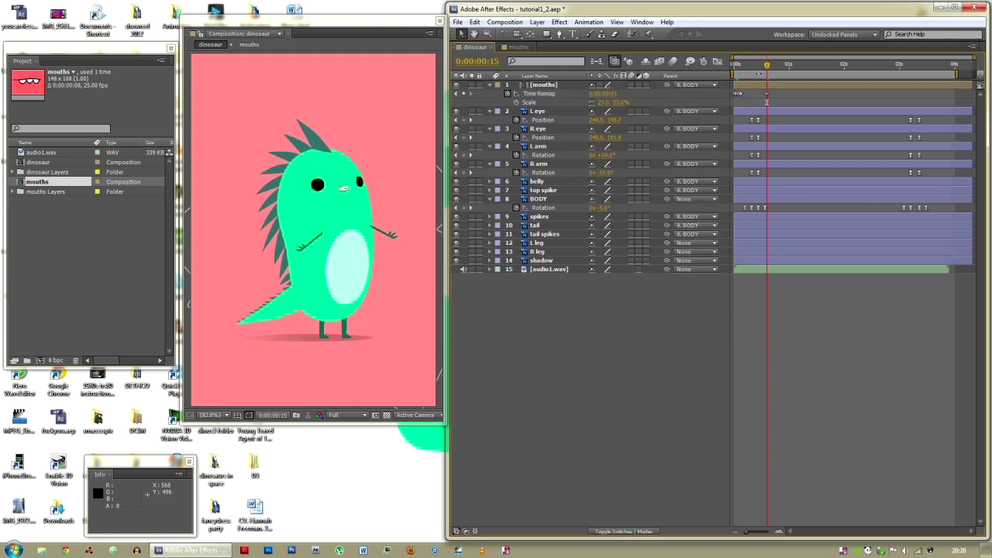
- Set the mouths layer's Time Remap to 0:00:00:05 at 0:00:00:04
{"action": "left_click_drag", "start_coordinate": [767, 68], "coordinate": [742, 68]}
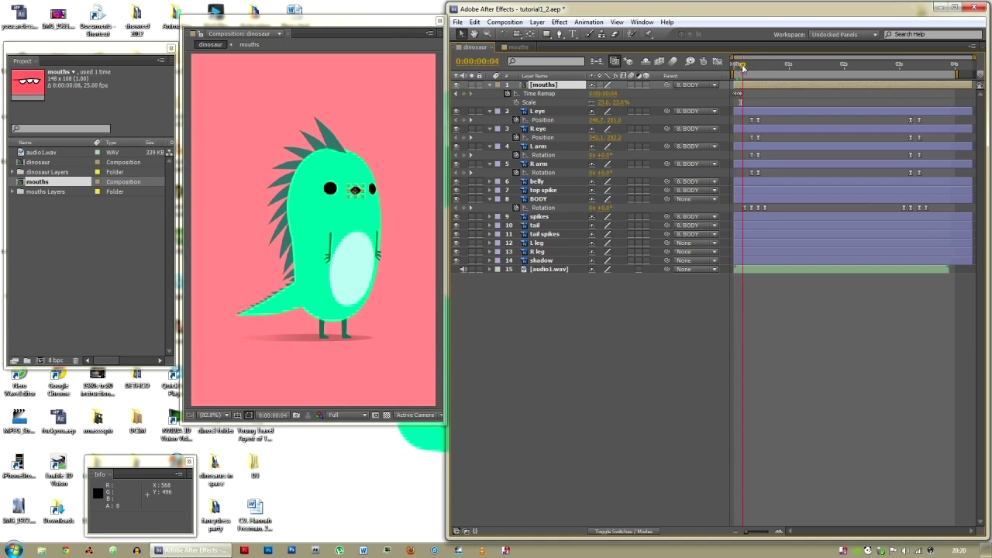
{"action": "left_click", "coordinate": [618, 93]}
{"action": "key", "text": "Return"}
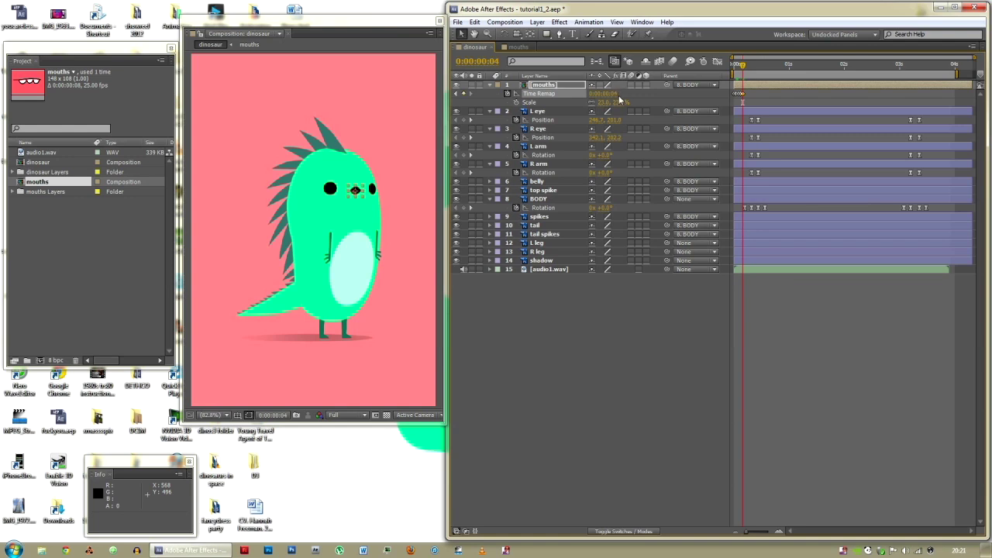
{"action": "left_click_drag", "start_coordinate": [617, 94], "coordinate": [619, 94]}
- Set Time Remap to 0:00:00:04 at 0:00:00:06 and to 0:00:00:03 at 0:00:00:08, holding each preceding mouth shape
{"action": "left_click_drag", "start_coordinate": [742, 65], "coordinate": [744, 65]}
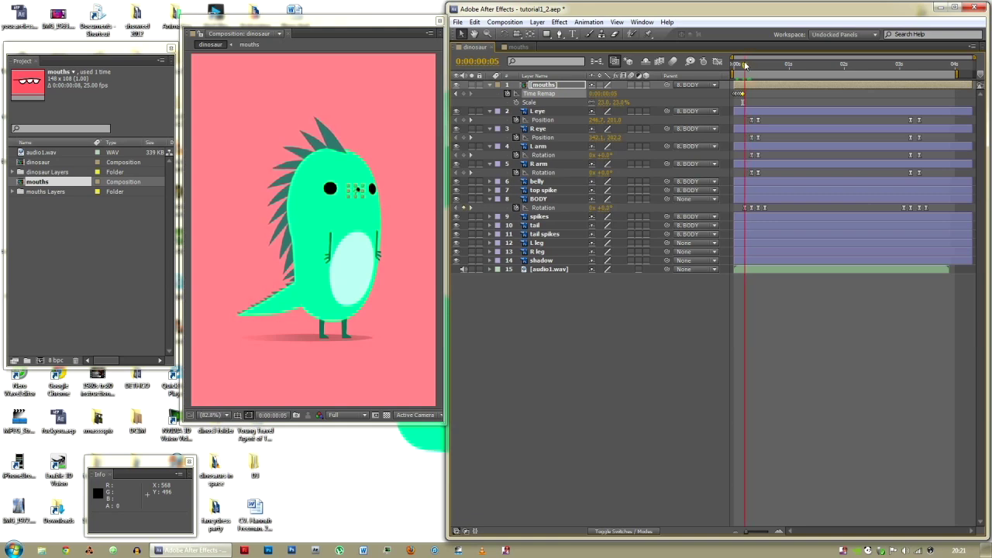
{"action": "key", "text": "Page_Down"}
{"action": "left_click_drag", "start_coordinate": [611, 94], "coordinate": [617, 93]}
{"action": "left_click_drag", "start_coordinate": [747, 68], "coordinate": [751, 66]}
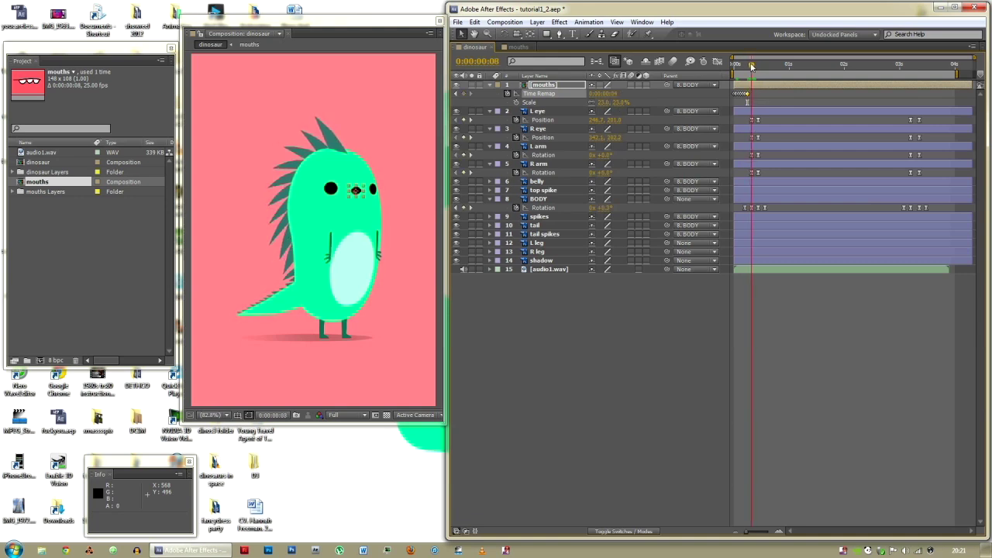
{"action": "left_click_drag", "start_coordinate": [614, 94], "coordinate": [613, 93]}
- Set Time Remap to 0:00:00:04 at 0:00:00:12 and to 0:00:00:06 at 0:00:00:15, with hold keyframes one frame before each change
{"action": "left_click_drag", "start_coordinate": [753, 66], "coordinate": [758, 66]}
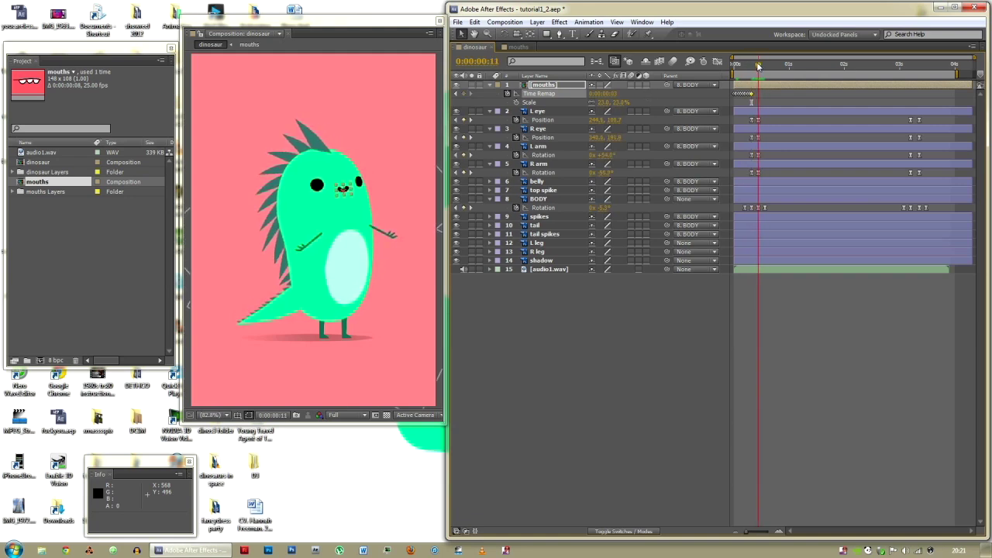
{"action": "key", "text": "Page_Down"}
{"action": "left_click_drag", "start_coordinate": [615, 94], "coordinate": [619, 93]}
{"action": "left_click_drag", "start_coordinate": [759, 66], "coordinate": [764, 67]}
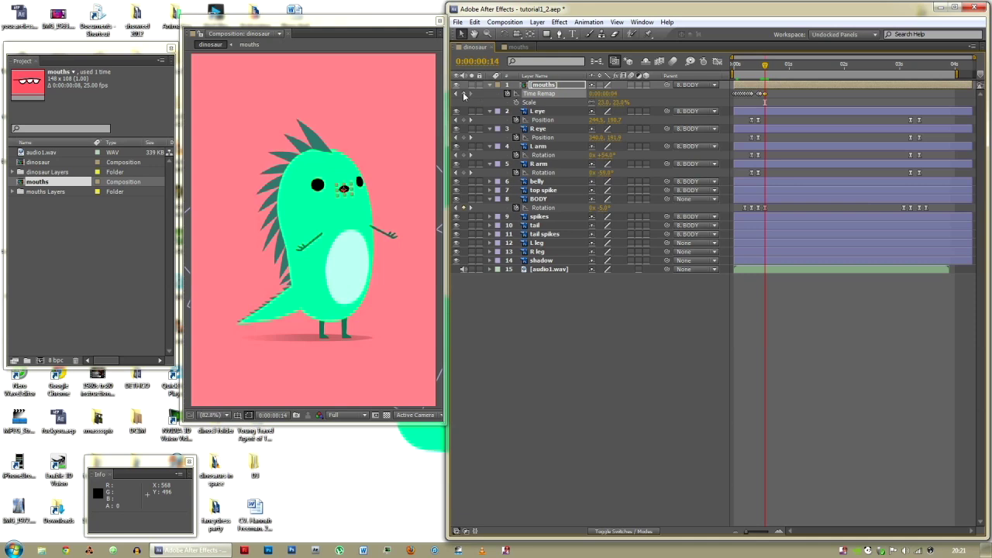
{"action": "key", "text": "Page_Down"}
{"action": "left_click_drag", "start_coordinate": [614, 97], "coordinate": [603, 97]}
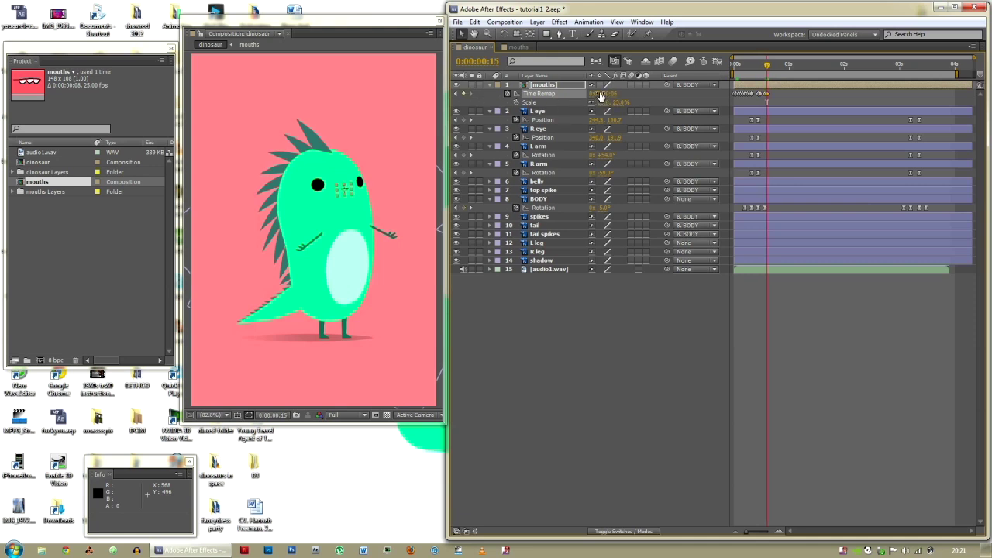
- Set the mouths layer's Time Remap to 0:00:00:05 at 0:00:00:17, holding the previous shape until the frame before
{"action": "left_click_drag", "start_coordinate": [767, 67], "coordinate": [770, 67]}
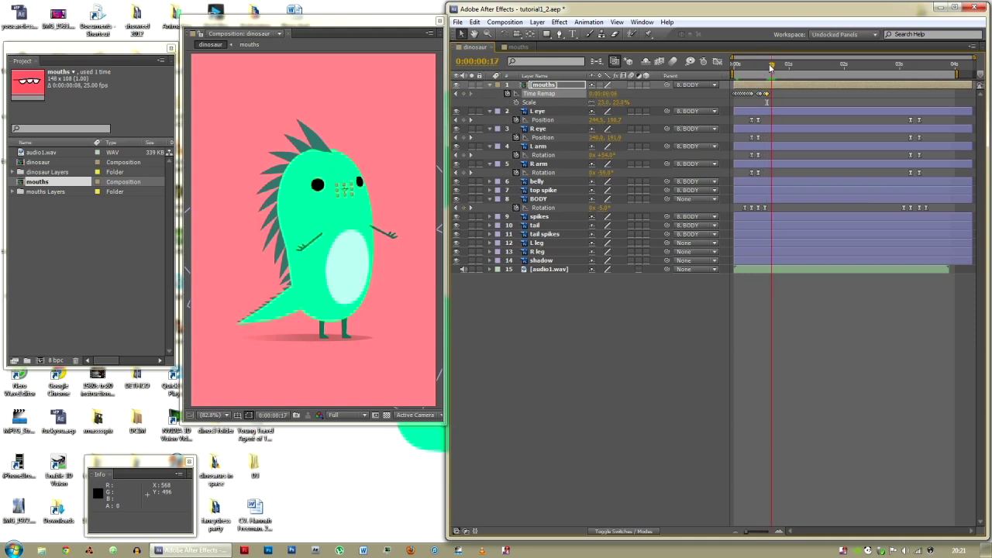
{"action": "key", "text": "Page_Down"}
{"action": "left_click_drag", "start_coordinate": [616, 92], "coordinate": [614, 93]}
- Add a Time Remap hold keyframe at 0:00:00:18 and switch to another mouth shape at 0:00:00:19
{"action": "left_click", "coordinate": [777, 69]}
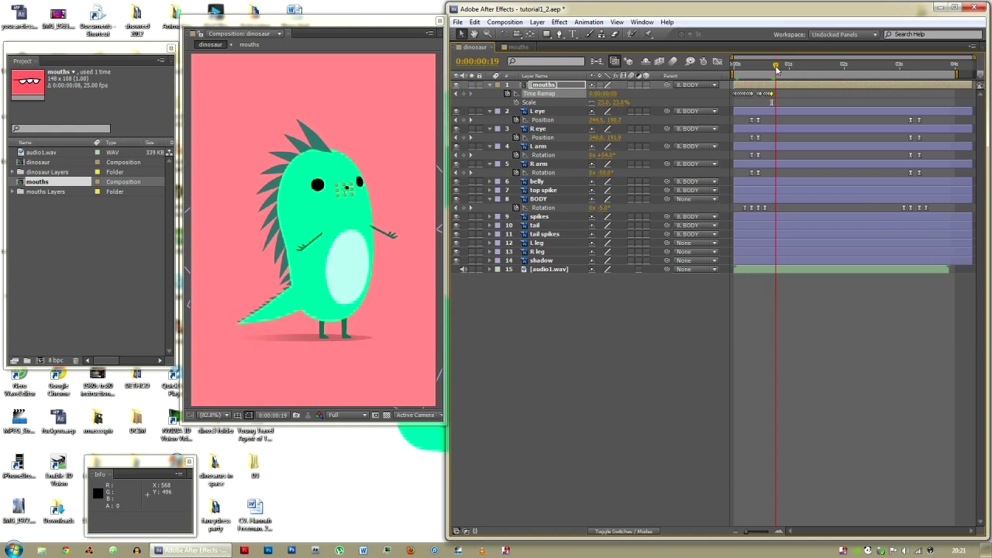
{"action": "left_click_drag", "start_coordinate": [776, 68], "coordinate": [773, 67]}
{"action": "left_click", "coordinate": [464, 94]}
{"action": "key", "text": "Page_Down"}
{"action": "left_click_drag", "start_coordinate": [614, 93], "coordinate": [616, 93]}
- Hold the mouth shape with a Time Remap keyframe at 0:00:00:20 and change it at 0:00:00:21
{"action": "left_click_drag", "start_coordinate": [776, 67], "coordinate": [780, 68]}
{"action": "key", "text": "Page_Up"}
{"action": "left_click", "coordinate": [464, 94]}
{"action": "key", "text": "Page_Down"}
{"action": "left_click_drag", "start_coordinate": [613, 96], "coordinate": [619, 94]}
{"action": "mouse_move", "coordinate": [781, 67]}
{"action": "left_mouse_down"}
{"action": "mouse_move", "coordinate": [789, 67]}
{"action": "mouse_move", "coordinate": [740, 67]}
{"action": "mouse_move", "coordinate": [783, 65]}
{"action": "left_mouse_up"}
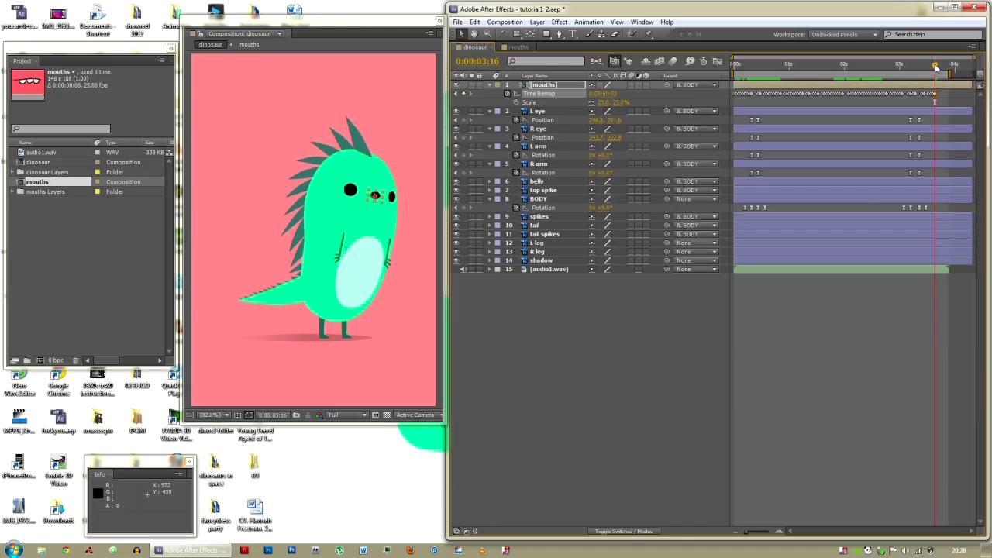
- Hold the mouth shape at 0:00:03:20, close it with Time Remap 0:00:00:06 at 0:00:03:21, and preview the lip-sync
{"action": "left_click_drag", "start_coordinate": [936, 68], "coordinate": [962, 75]}
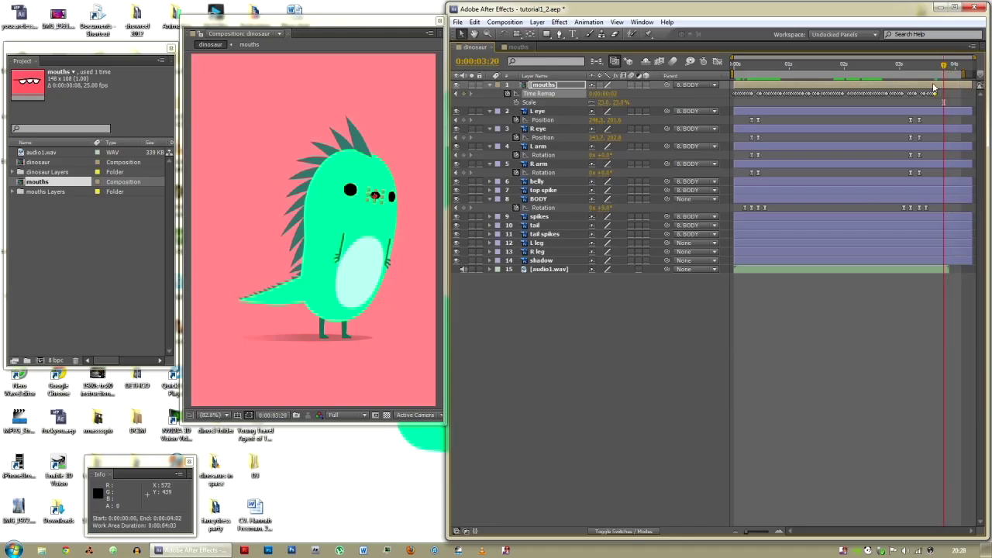
{"action": "left_click", "coordinate": [463, 94]}
{"action": "key", "text": "Page_Down"}
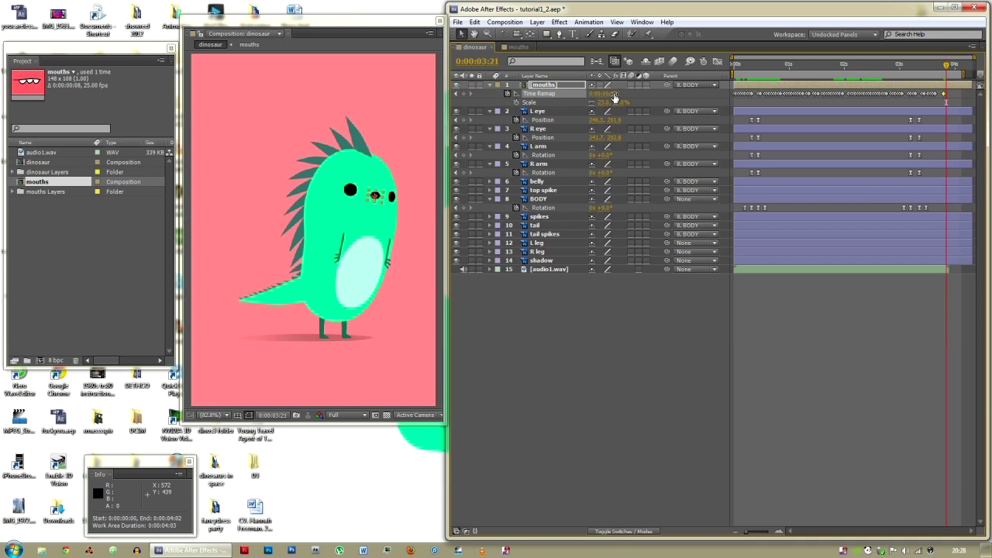
{"action": "left_click_drag", "start_coordinate": [613, 94], "coordinate": [608, 94]}
{"action": "left_click", "coordinate": [626, 351]}
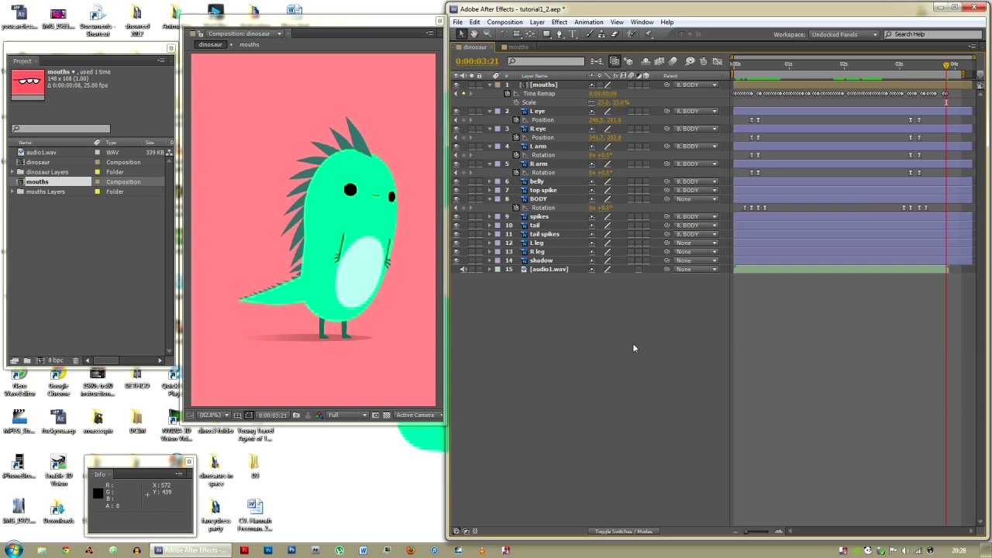
{"action": "key", "text": "KP_0"}
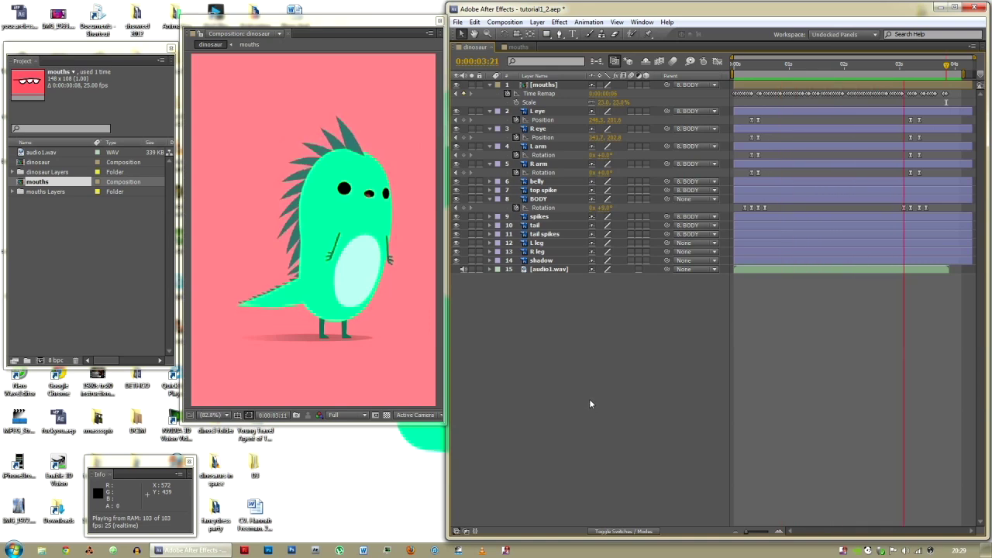
- Nudge all Time Remap keyframes of the mouths layer one frame earlier and preview the animation again
{"action": "left_click_drag", "start_coordinate": [791, 65], "coordinate": [735, 65]}
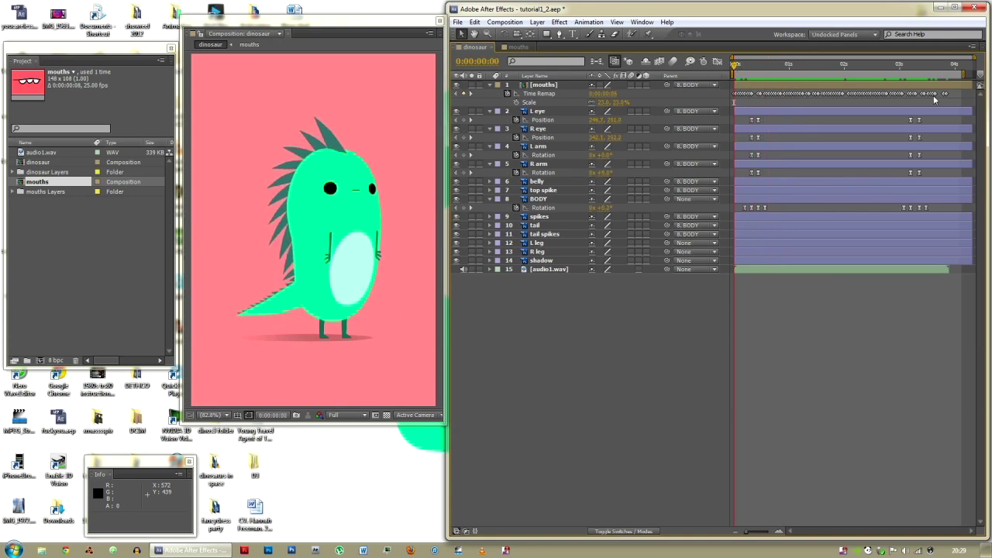
{"action": "left_click_drag", "start_coordinate": [954, 97], "coordinate": [723, 95]}
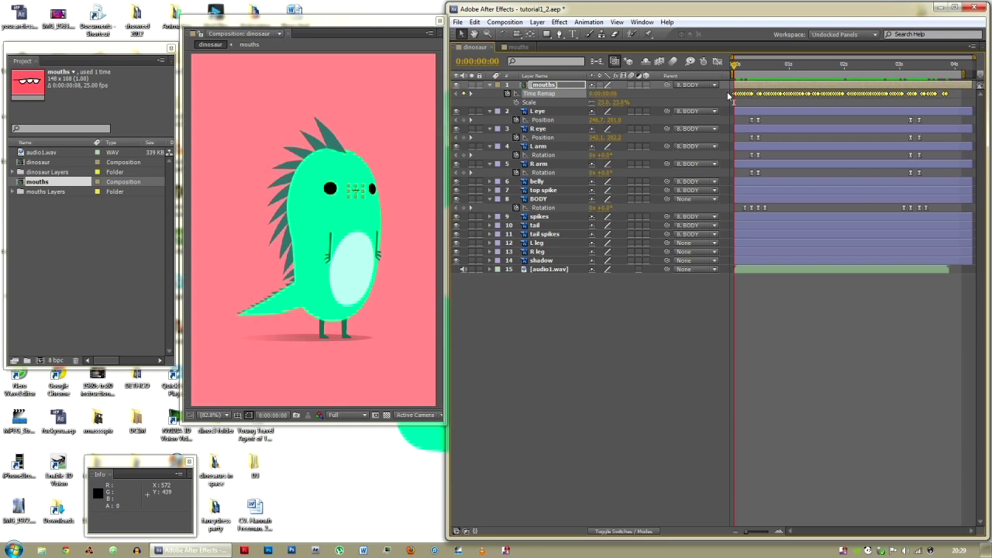
{"action": "key", "text": "alt+Left"}
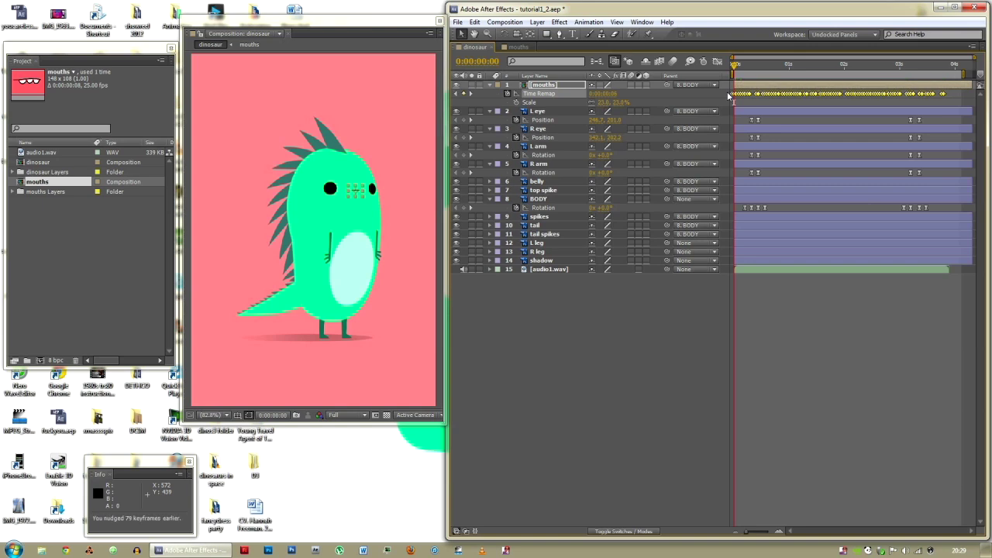
{"action": "left_click", "coordinate": [635, 340]}
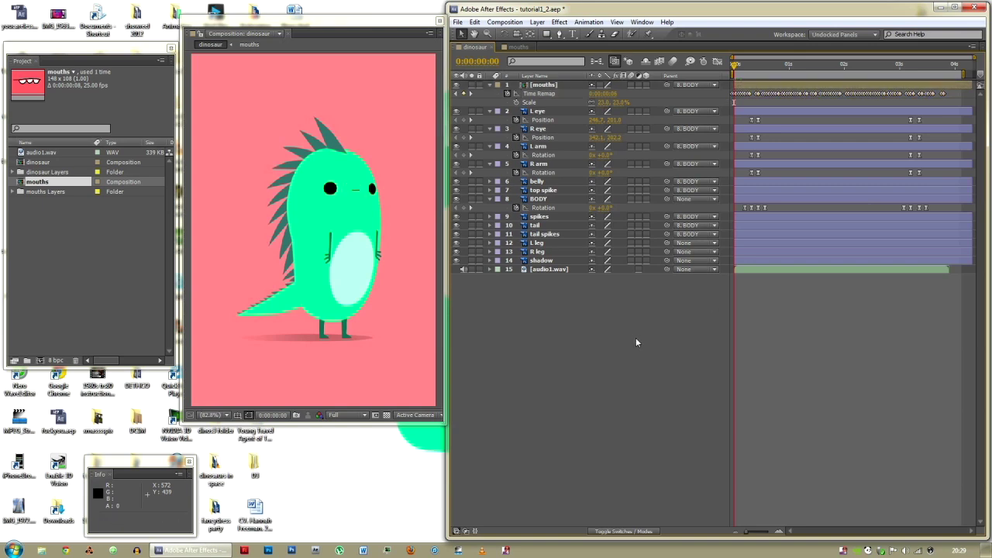
{"action": "key", "text": "KP_0"}
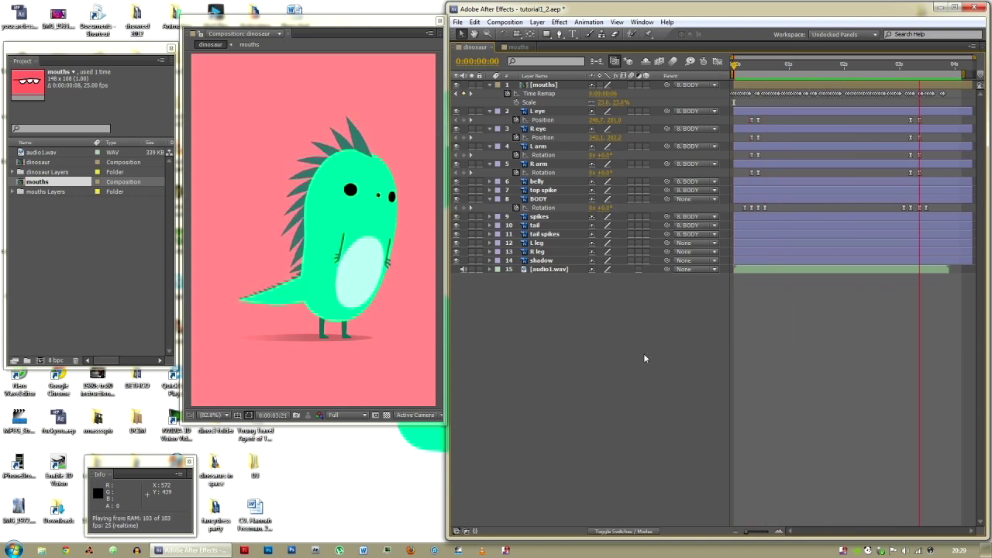
{"action": "key", "text": "space"}
- Create a bright pink solid and place it below all other layers as the background
{"action": "left_click", "coordinate": [537, 23]}
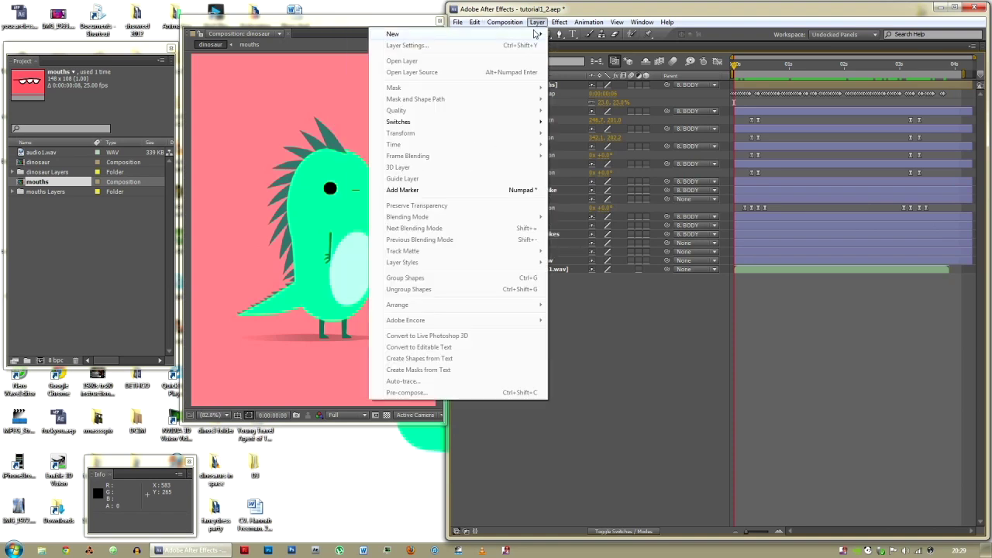
{"action": "mouse_move", "coordinate": [535, 35]}
{"action": "left_click", "coordinate": [275, 45]}
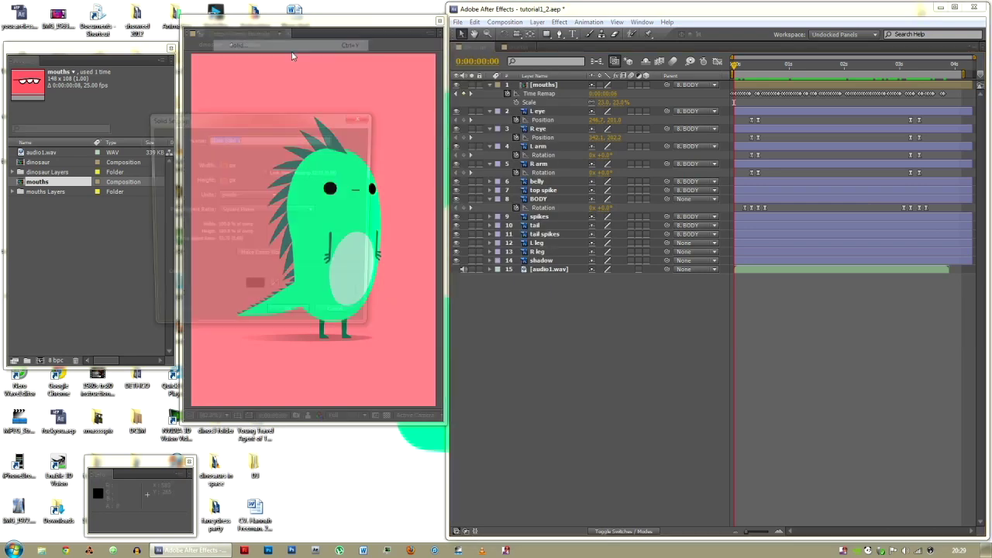
{"action": "left_click", "coordinate": [256, 291]}
{"action": "left_click", "coordinate": [594, 147]}
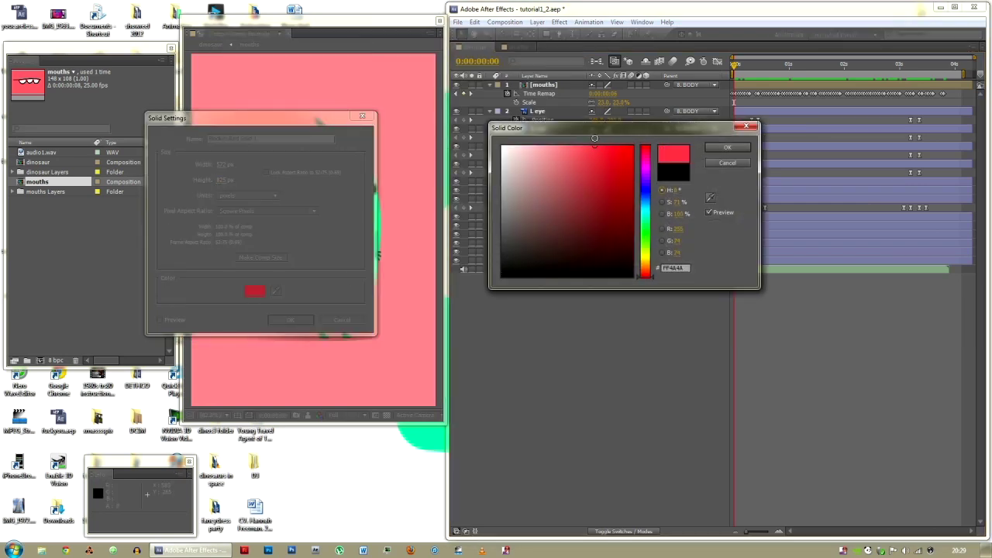
{"action": "left_click", "coordinate": [649, 157]}
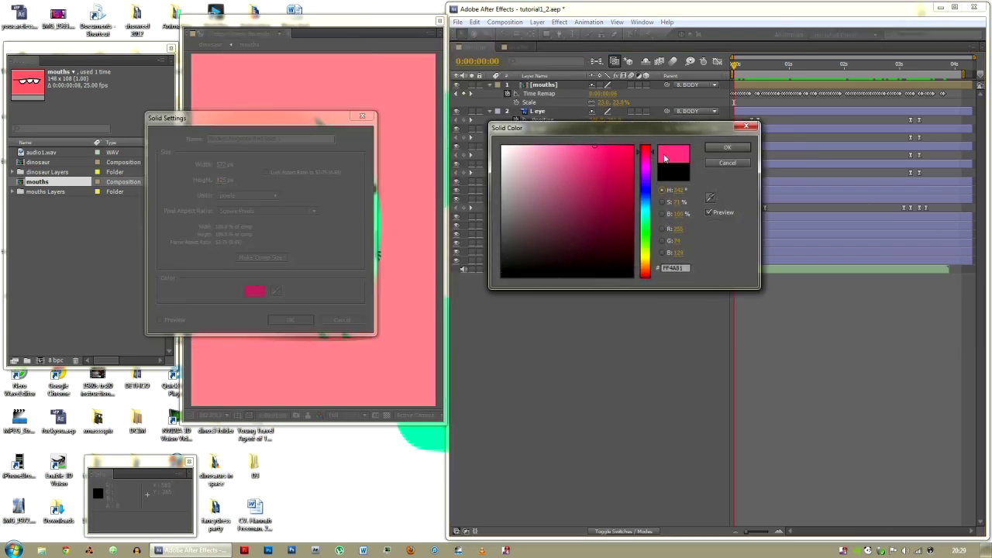
{"action": "left_click", "coordinate": [727, 148]}
{"action": "left_click", "coordinate": [291, 320]}
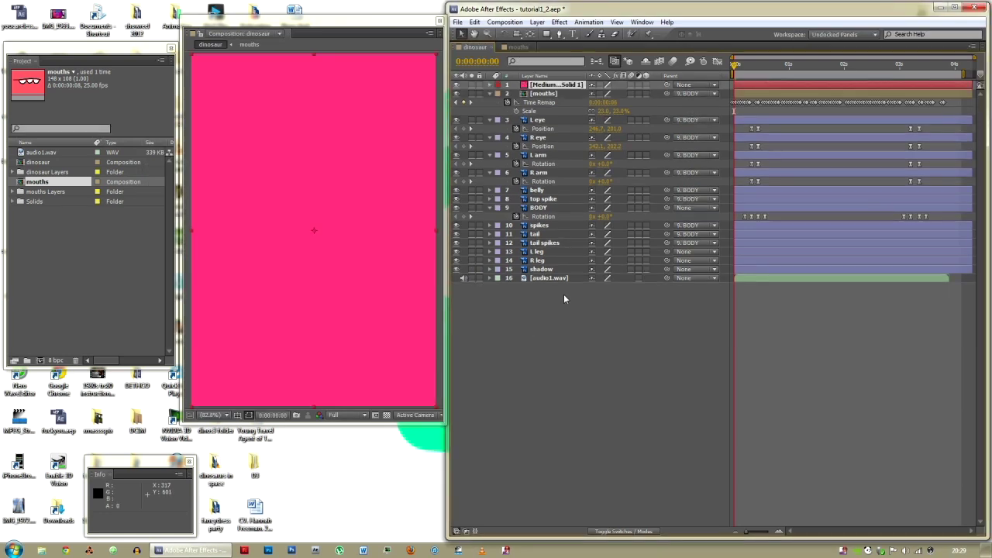
{"action": "left_click_drag", "start_coordinate": [552, 87], "coordinate": [564, 288]}
{"action": "left_click", "coordinate": [582, 313]}
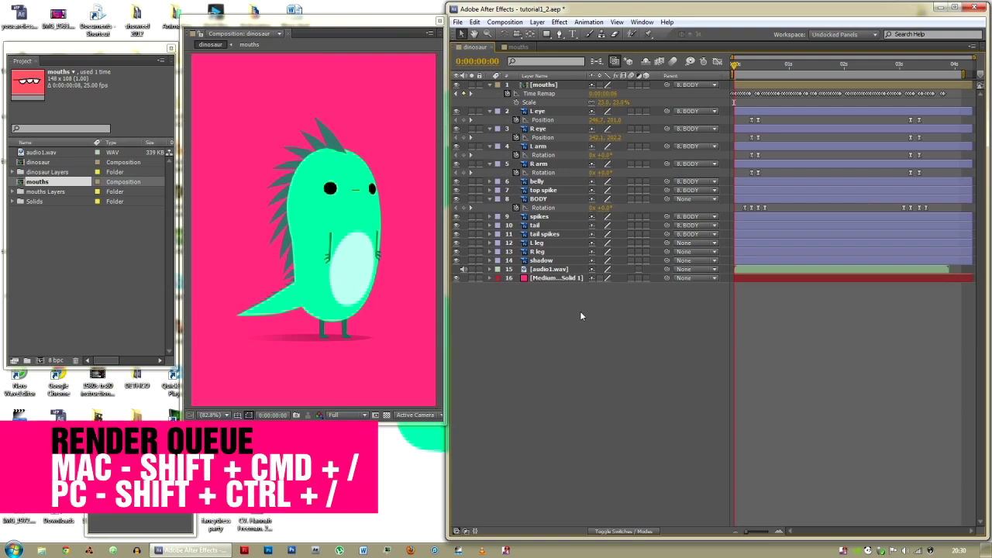
- Add the dinosaur composition to the render queue and set its output module format to QuickTime
{"action": "key", "text": "ctrl+shift+slash"}
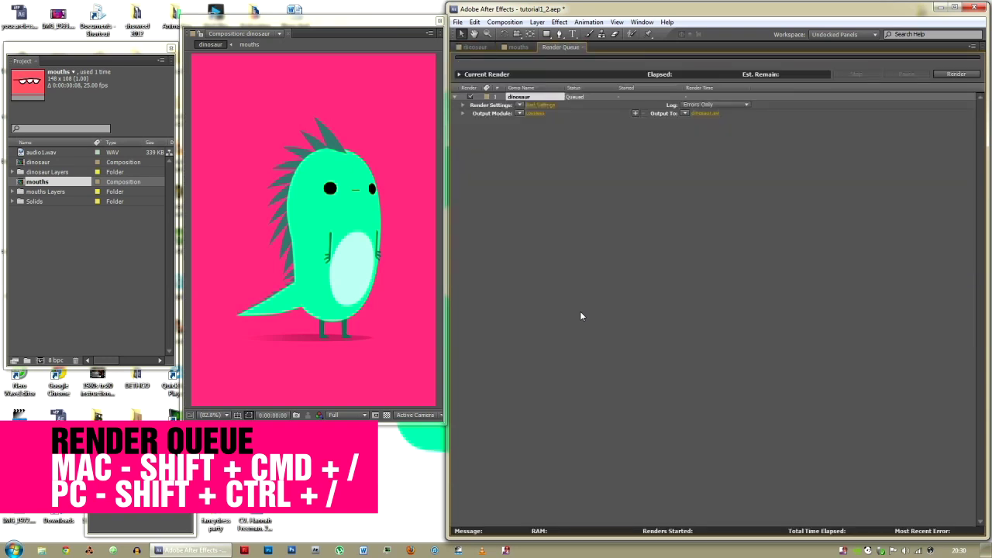
{"action": "left_click", "coordinate": [534, 113]}
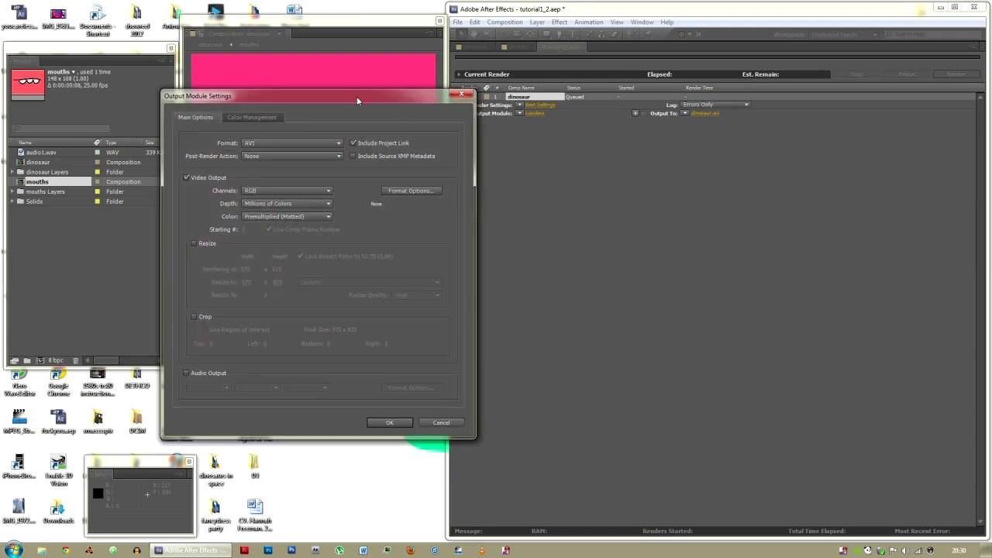
{"action": "left_click_drag", "start_coordinate": [508, 90], "coordinate": [779, 71]}
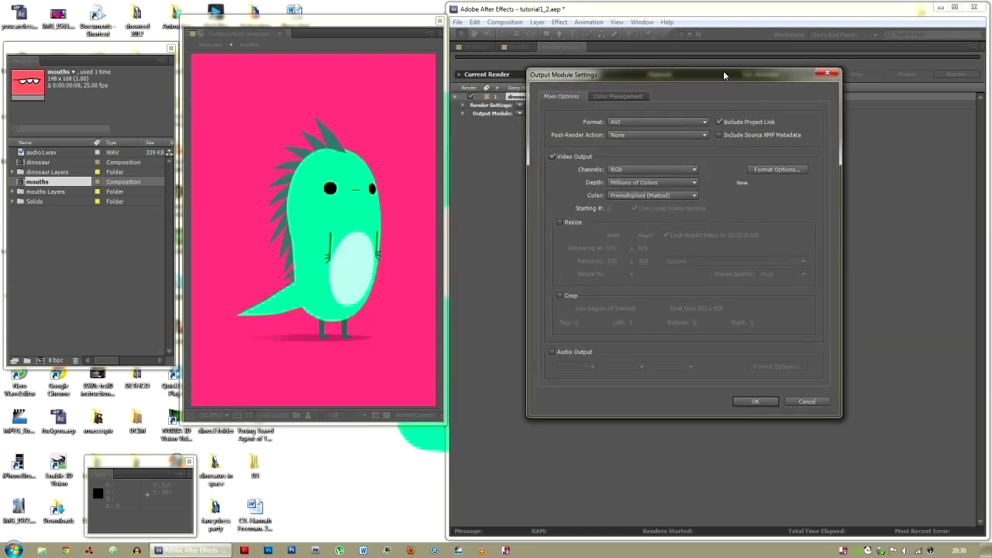
{"action": "left_click", "coordinate": [657, 121]}
{"action": "left_click", "coordinate": [643, 328]}
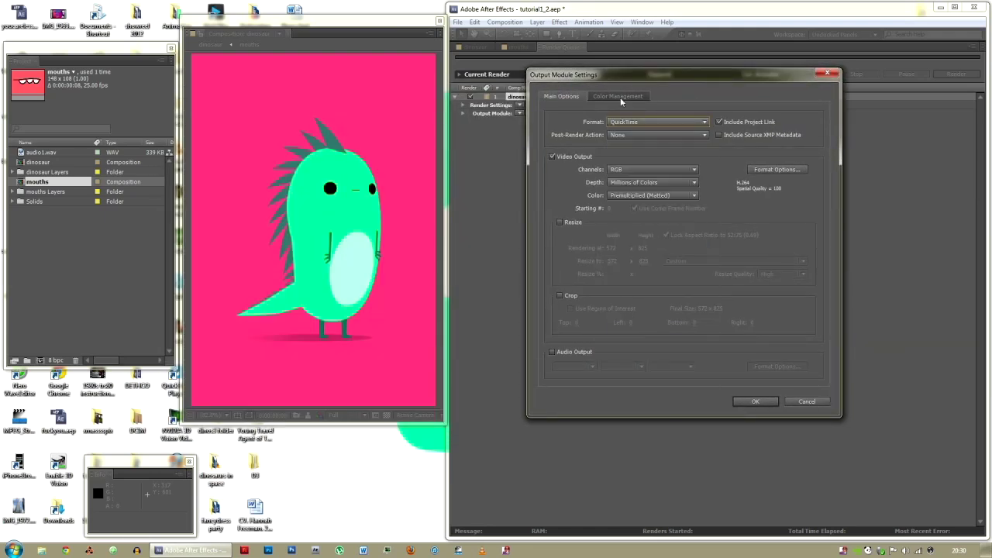
- Choose the H.264 video codec for the QuickTime output and enable audio output at 48.000 kHz, 16 Bit, Stereo
{"action": "left_click", "coordinate": [770, 171]}
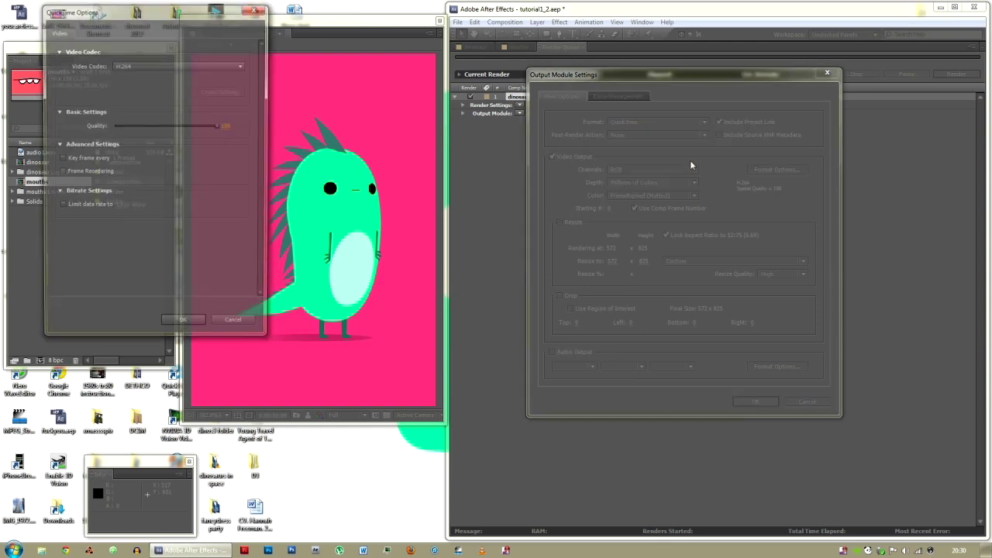
{"action": "left_click_drag", "start_coordinate": [118, 15], "coordinate": [538, 92]}
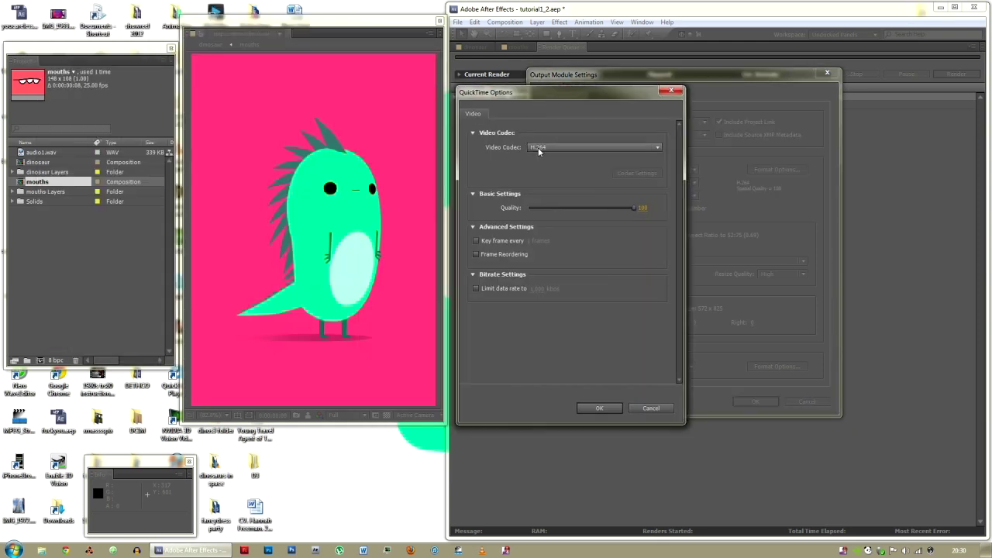
{"action": "left_click", "coordinate": [593, 147]}
{"action": "left_click", "coordinate": [566, 364]}
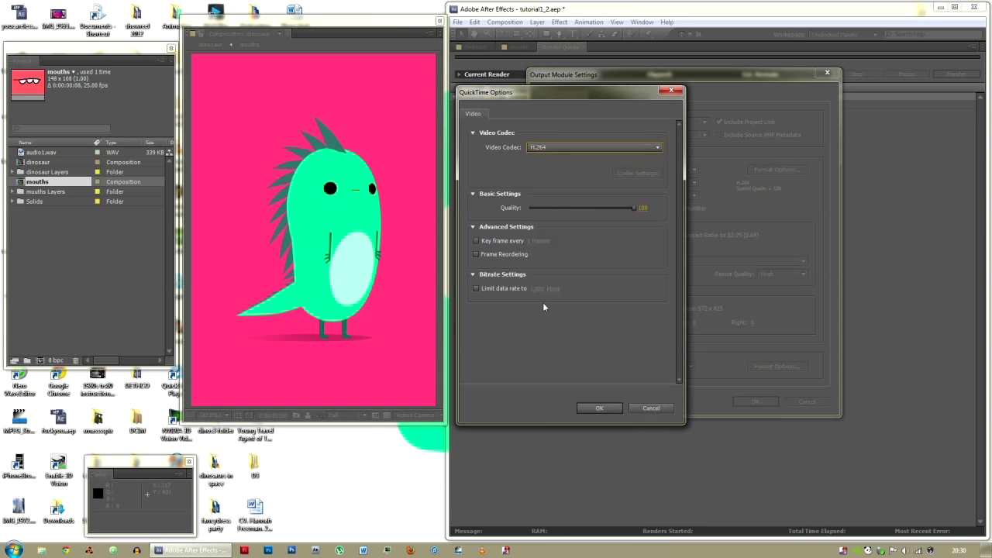
{"action": "left_click", "coordinate": [597, 408]}
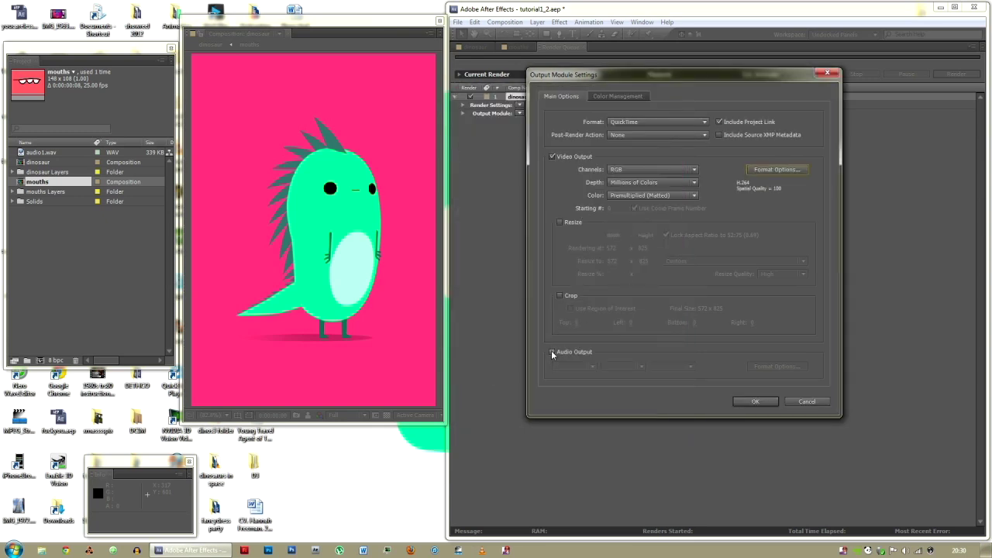
{"action": "left_click", "coordinate": [552, 353]}
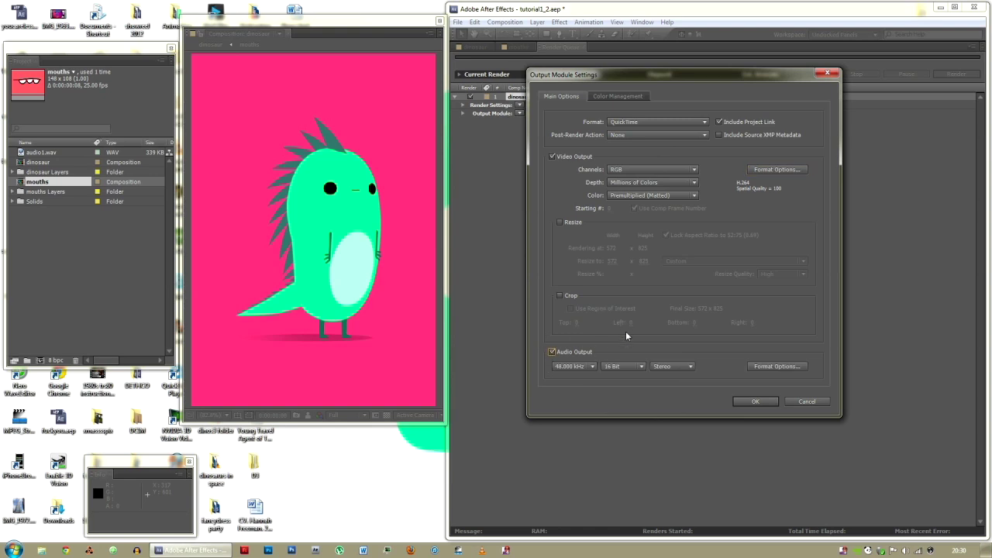
{"action": "left_click", "coordinate": [753, 401]}
- Set the output file to dinosaur.mov on the Desktop and start the render
{"action": "left_click", "coordinate": [705, 113]}
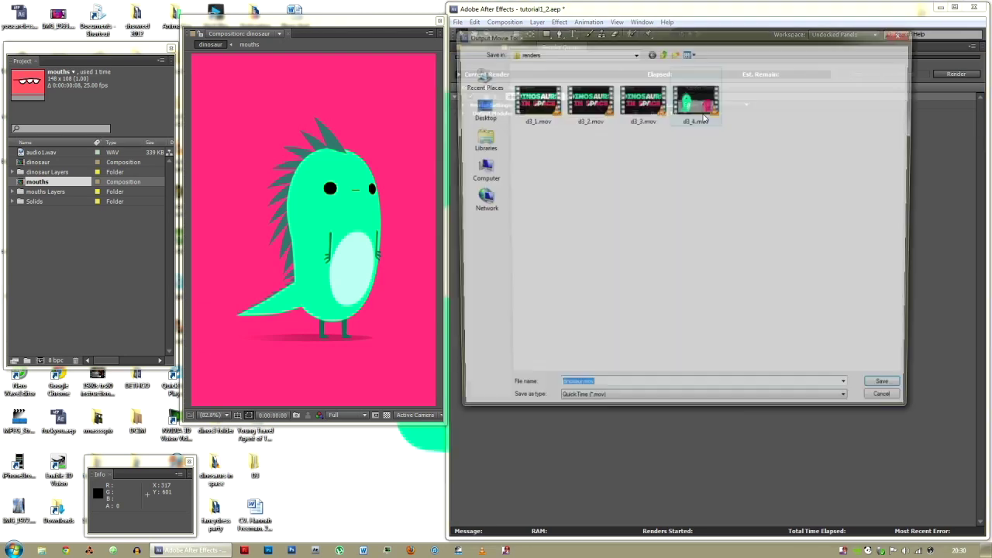
{"action": "left_click", "coordinate": [477, 115]}
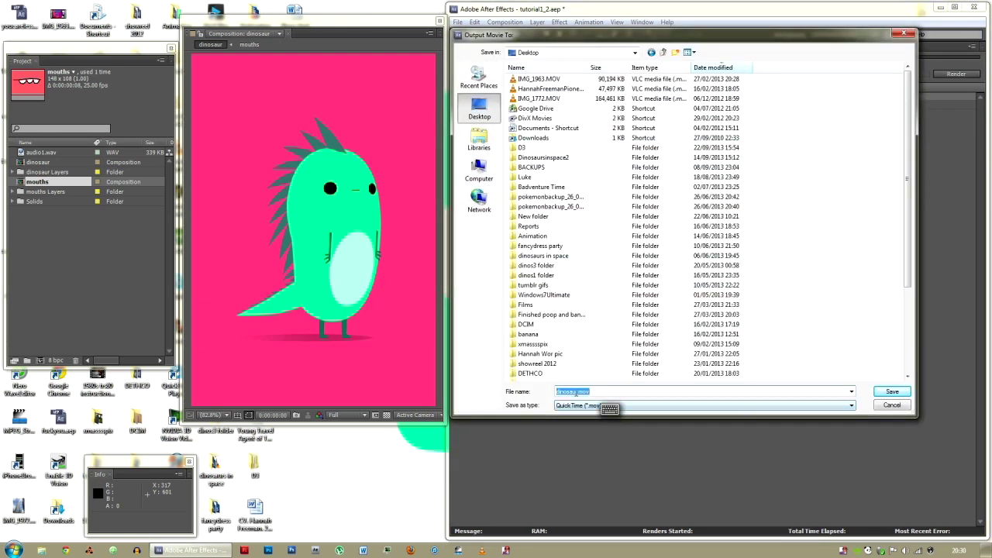
{"action": "left_click", "coordinate": [891, 391]}
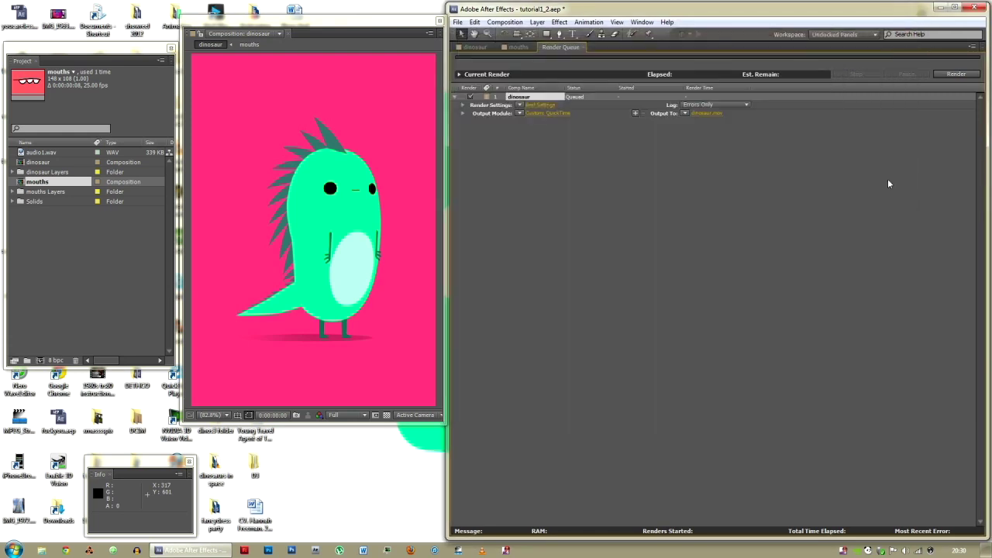
{"action": "left_click", "coordinate": [955, 74]}
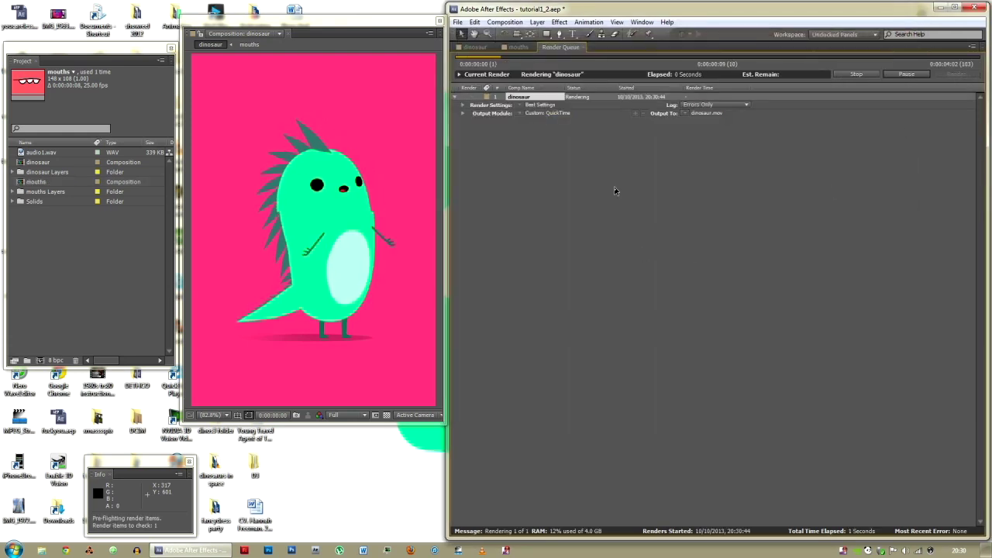